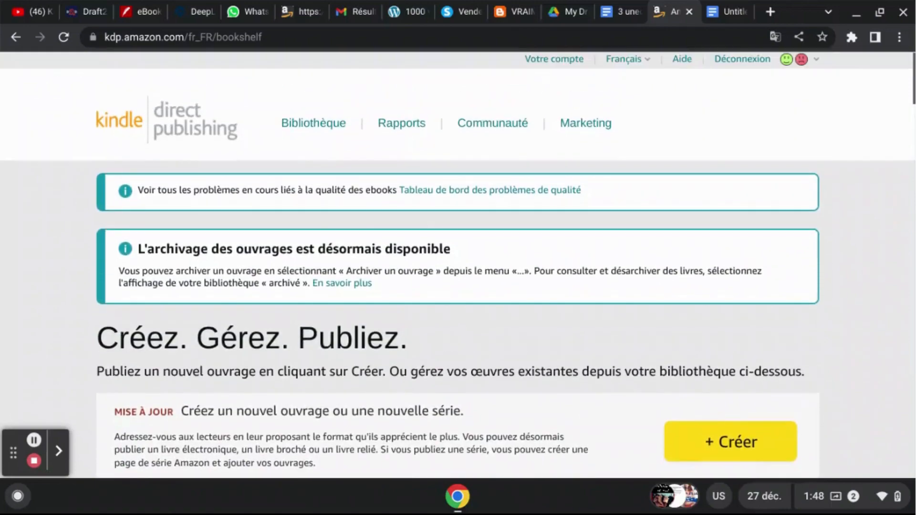
- Look through the published ebooks in the Kindle Direct Publishing library, checking their status and prices
scroll(459, 286, down, 5)
scroll(458, 265, down, 10)
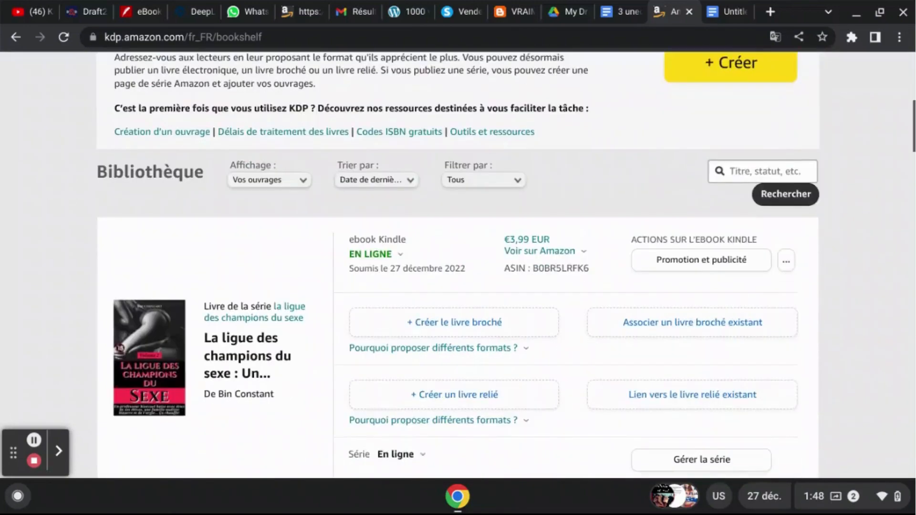
scroll(458, 265, down, 10)
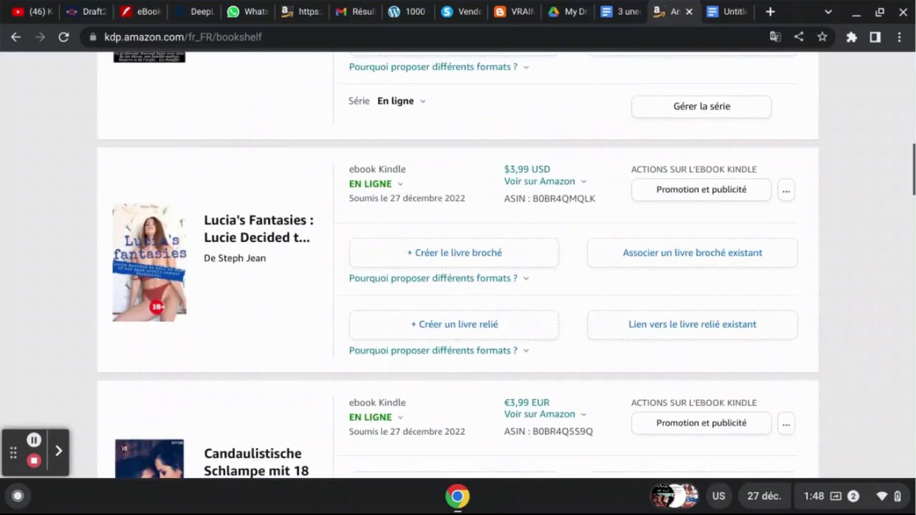
scroll(458, 265, down, 10)
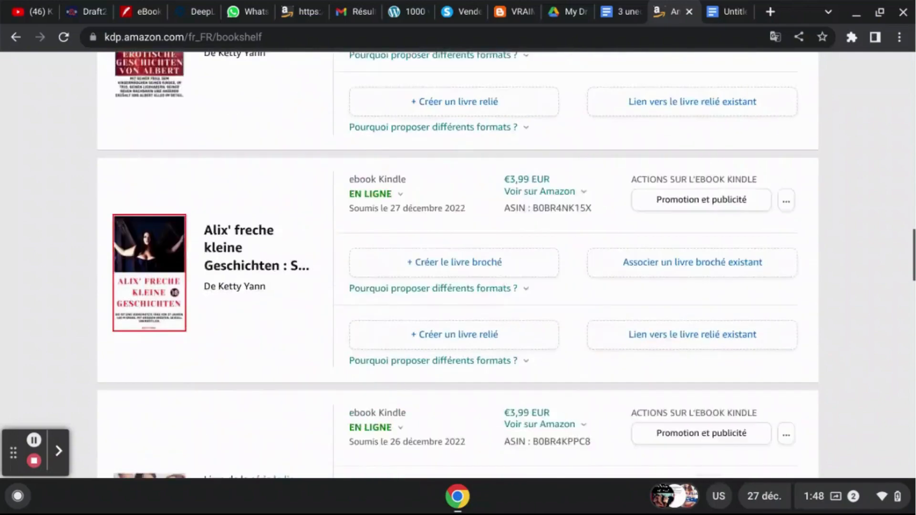
scroll(458, 265, down, 4)
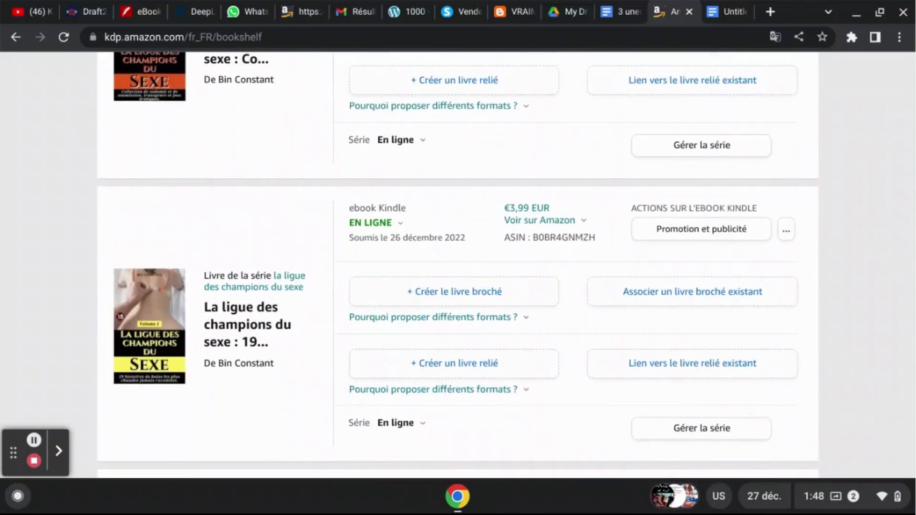
scroll(458, 265, up, 15)
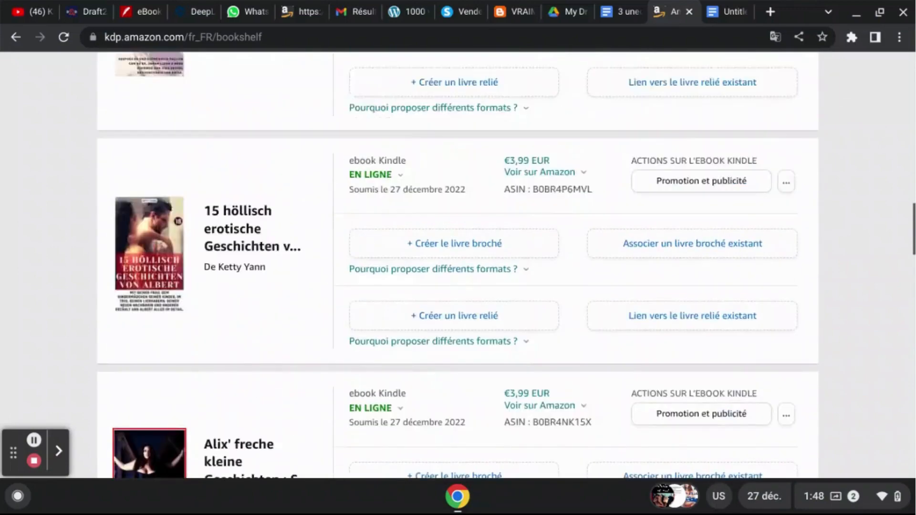
scroll(458, 264, up, 18)
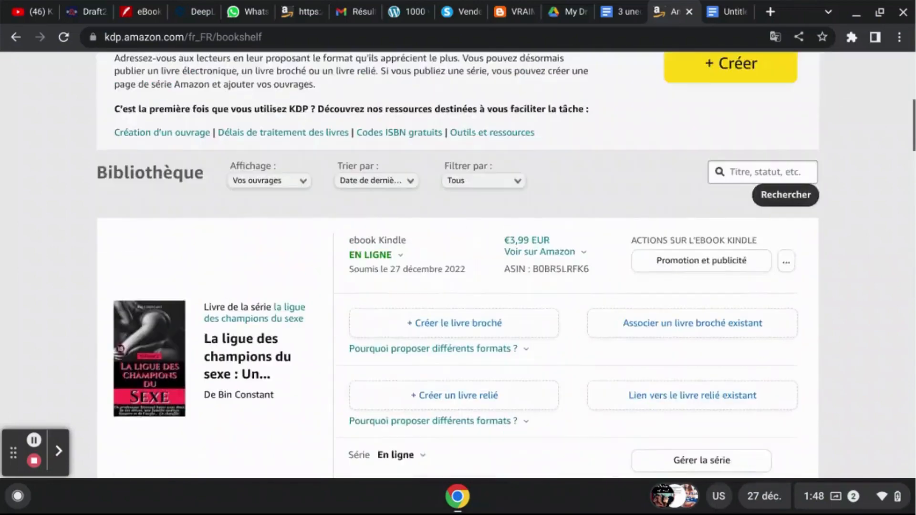
scroll(458, 265, up, 5)
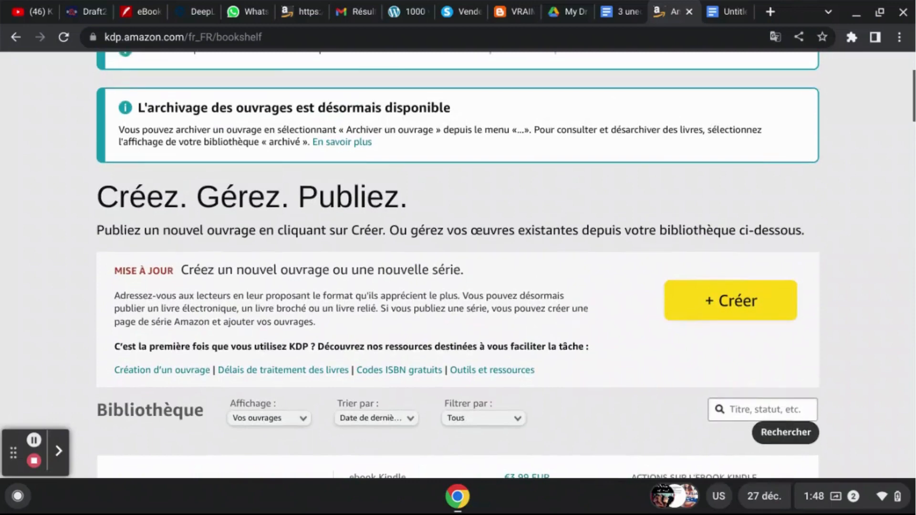
scroll(459, 264, up, 3)
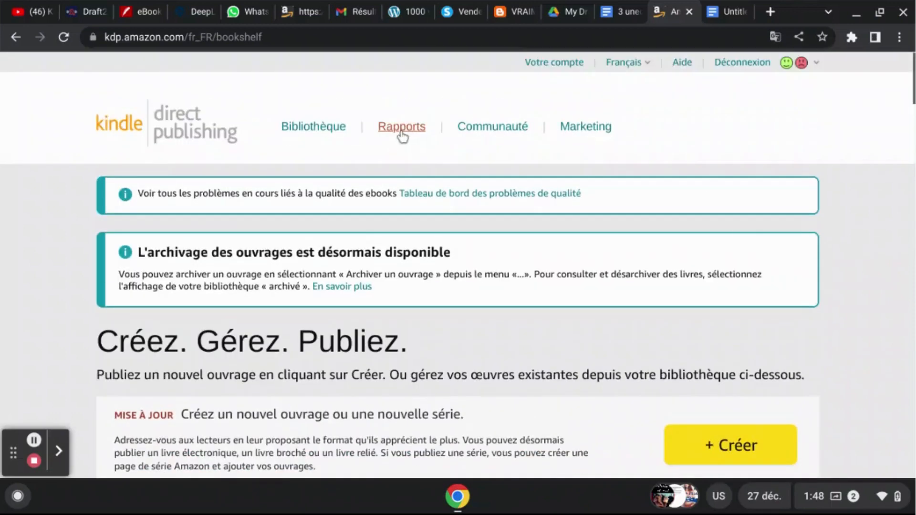
- Open the sales reports and examine today's estimated royalties, orders and best-selling titles
click(403, 136)
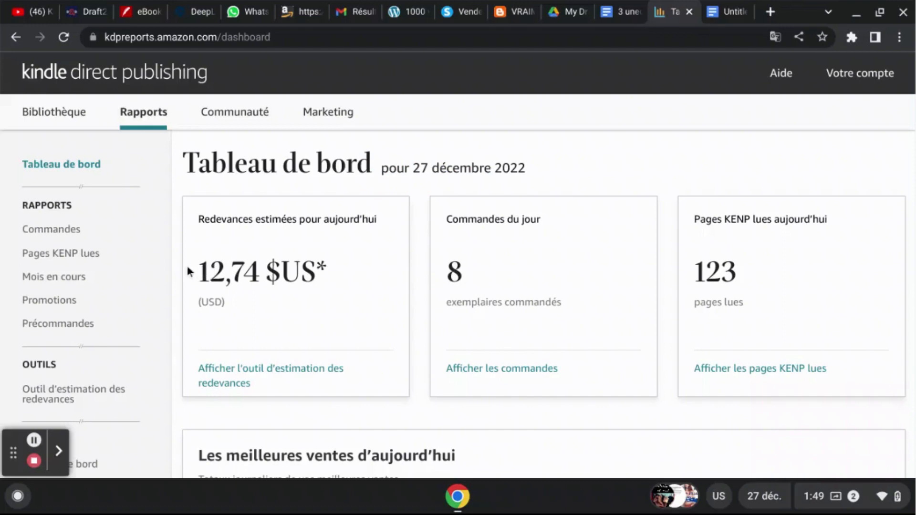
drag(200, 272, 318, 272)
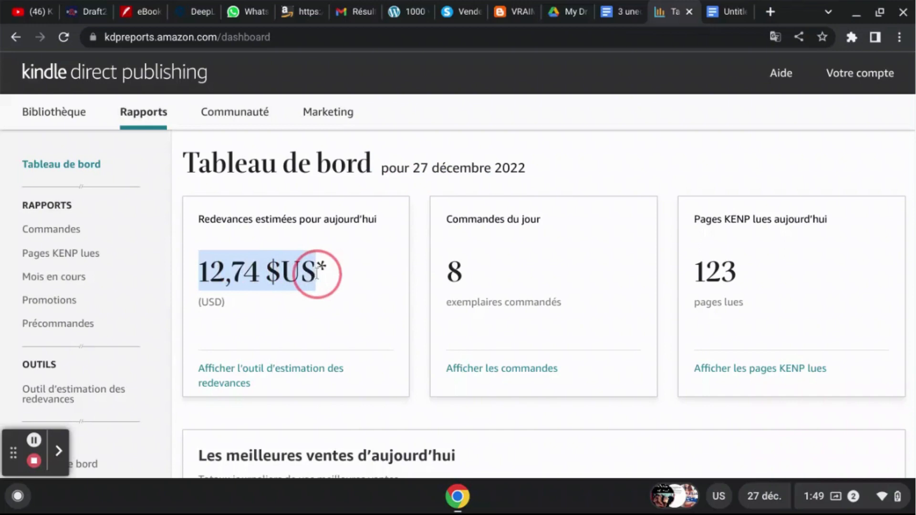
scroll(317, 272, down, 4)
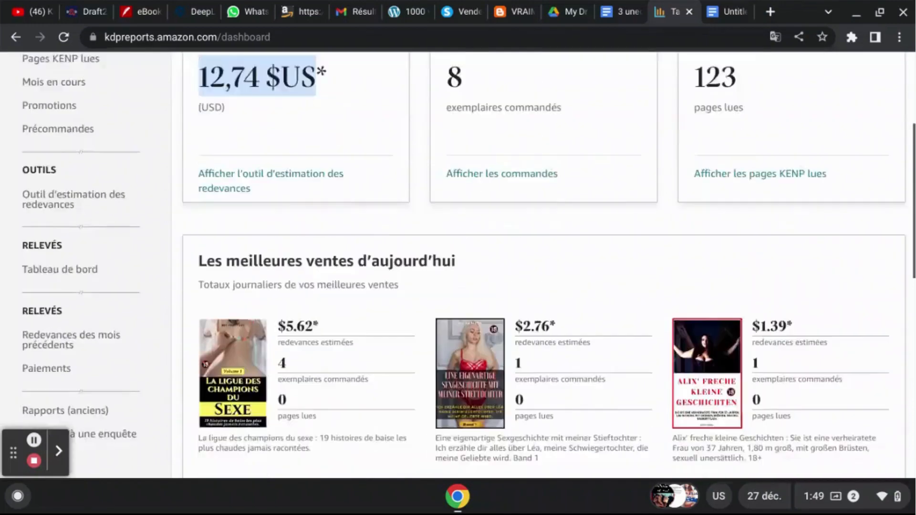
scroll(288, 126, down, 3)
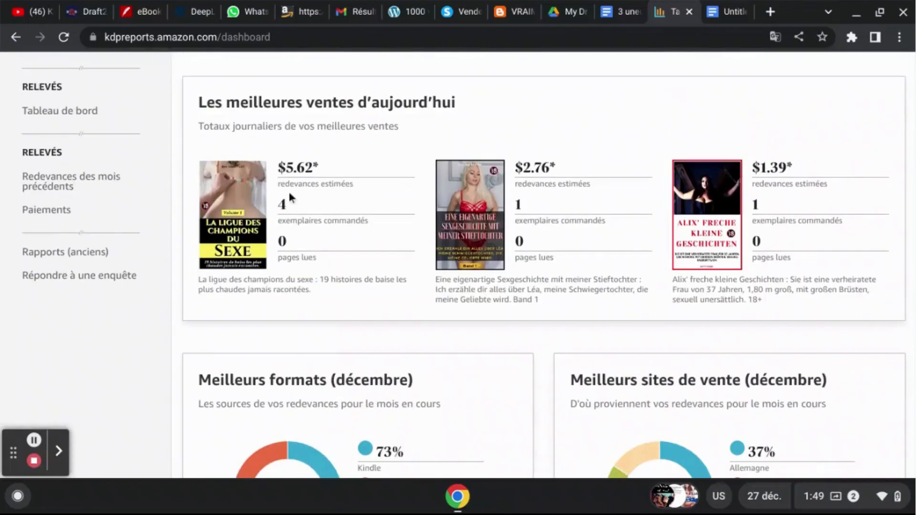
double_click(283, 206)
scroll(765, 206, down, 5)
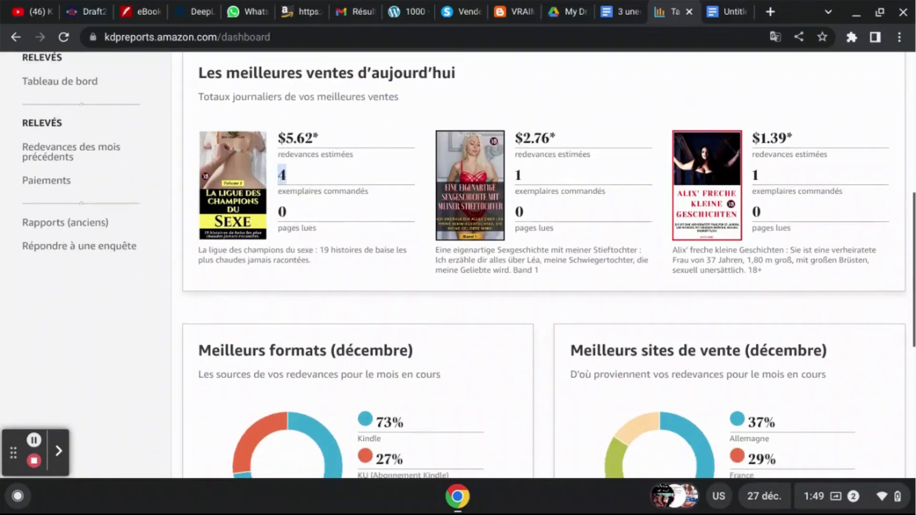
scroll(544, 265, down, 3)
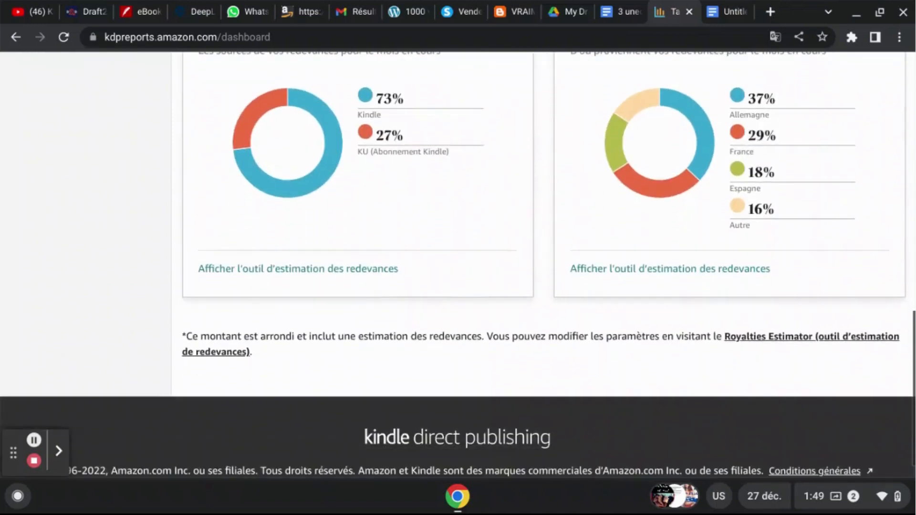
- Examine the December marketplace breakdown for Germany, France, Spain and the other sites
scroll(544, 265, up, 3)
scroll(544, 264, up, 1)
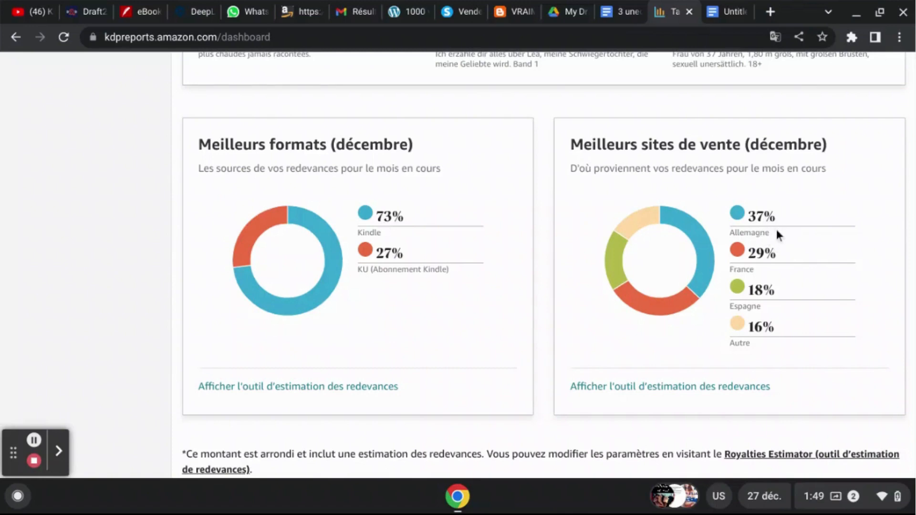
drag(775, 228, 726, 205)
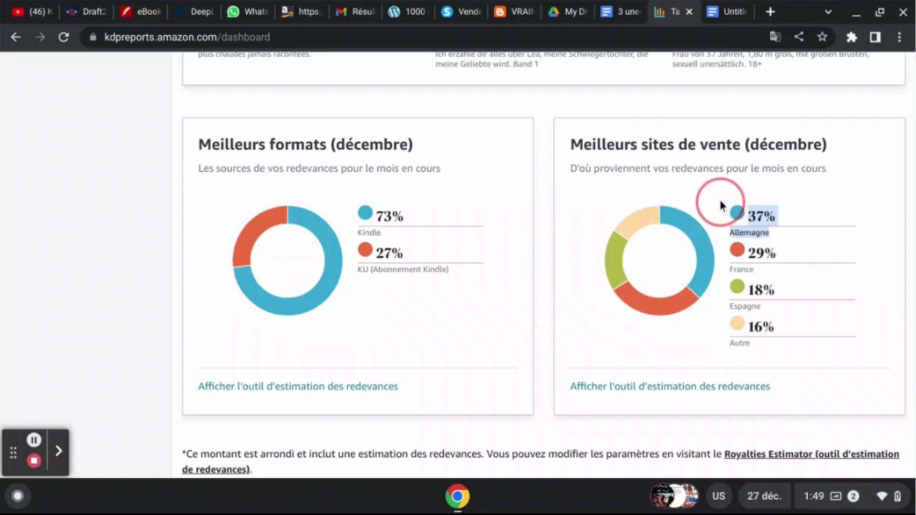
click(763, 259)
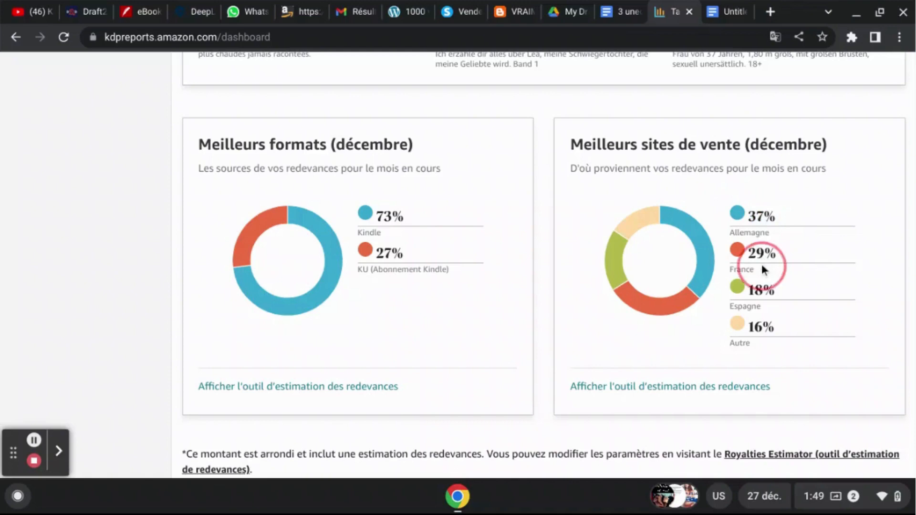
drag(762, 266, 740, 256)
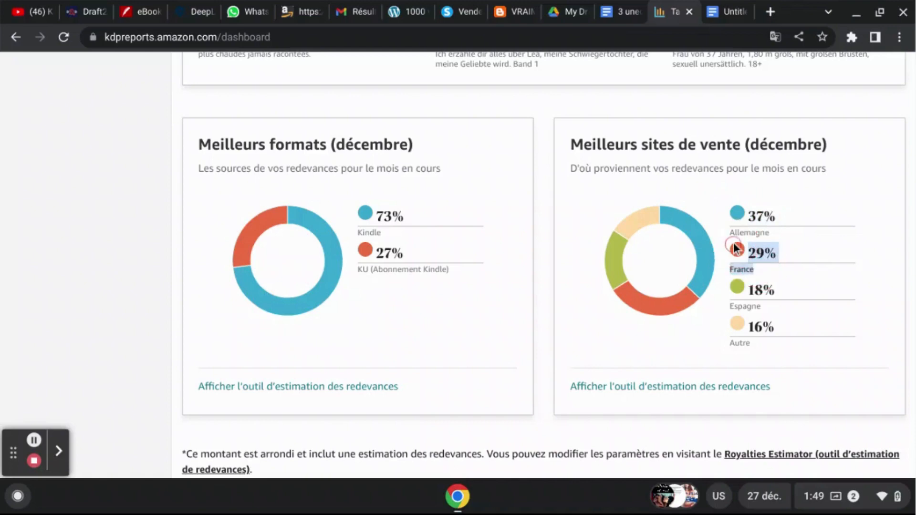
click(780, 288)
drag(780, 288, 733, 285)
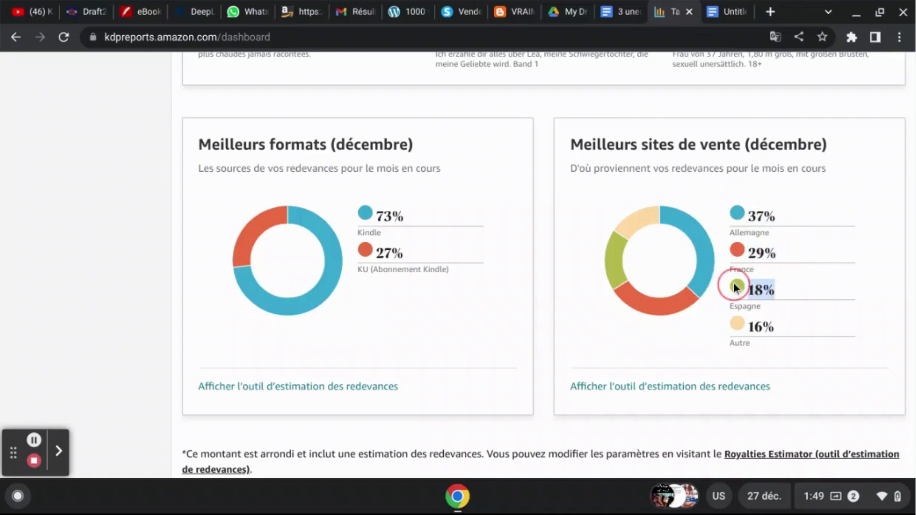
click(563, 181)
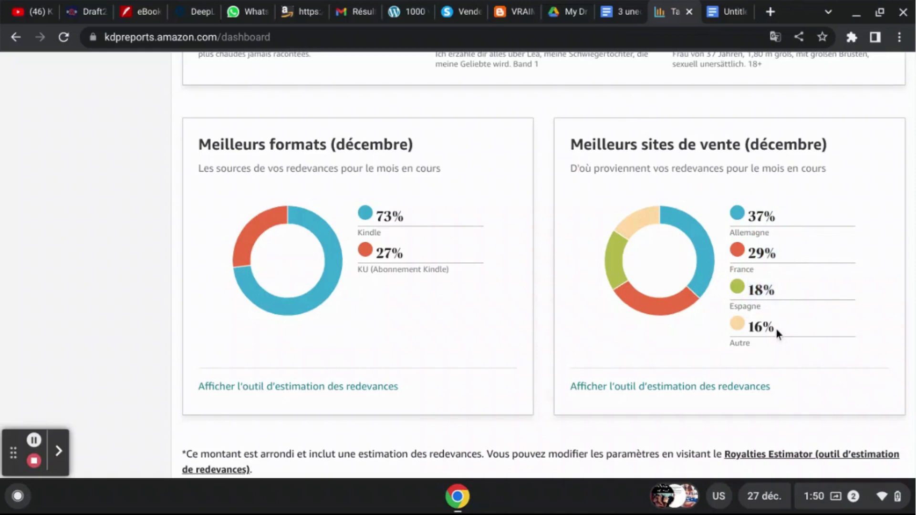
drag(776, 329, 751, 328)
- Leave the reports dashboard and return to the book library
scroll(752, 329, up, 7)
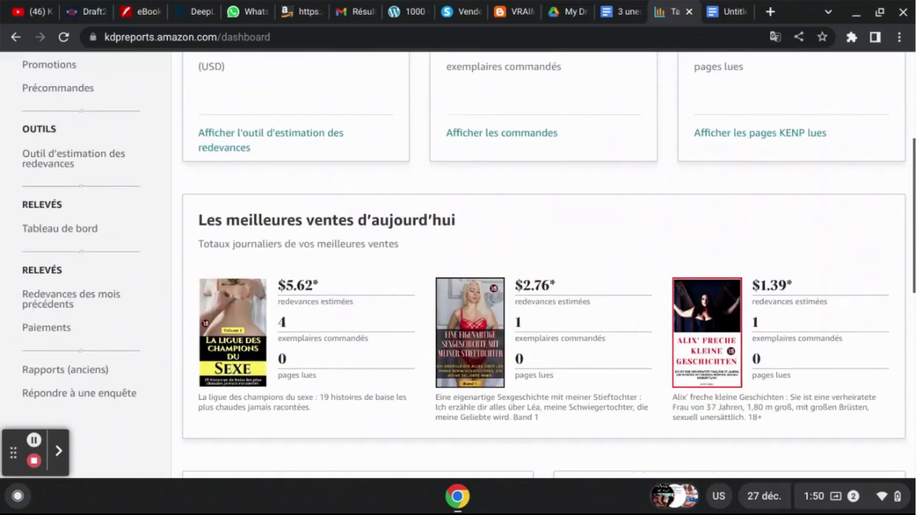
scroll(544, 265, up, 5)
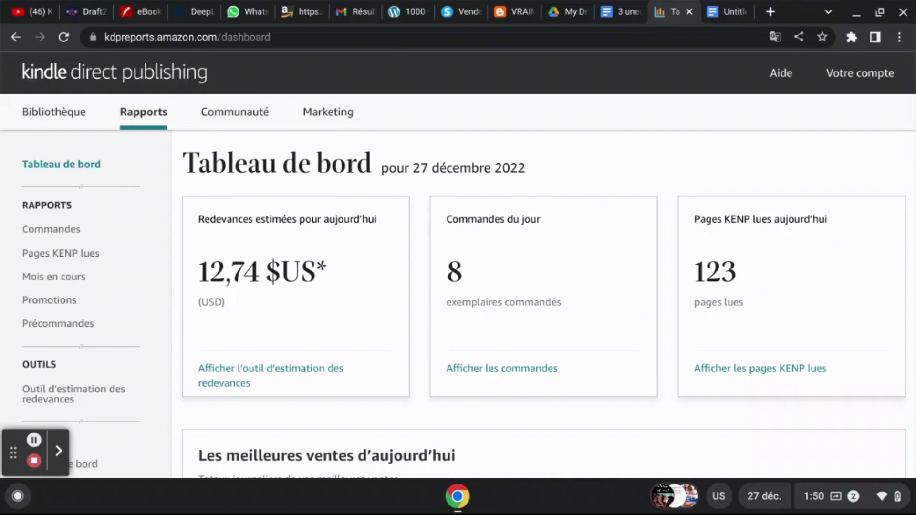
click(37, 114)
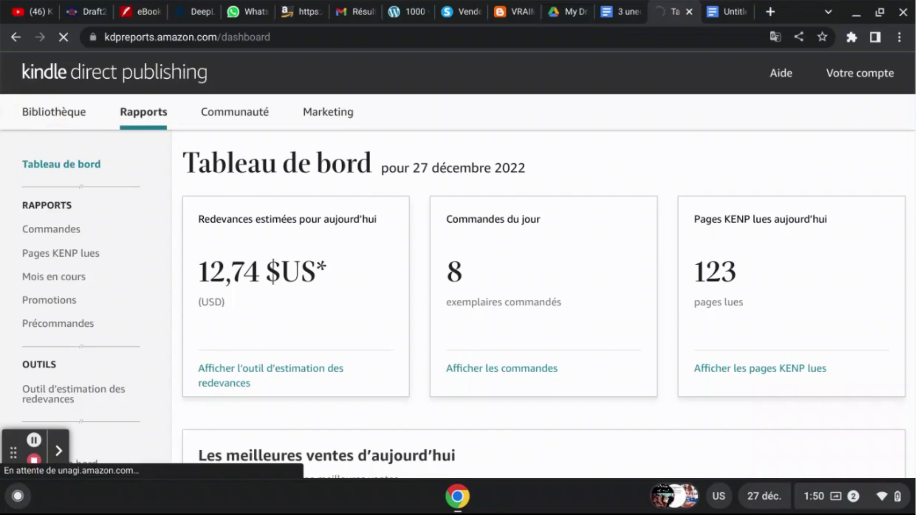
- Switch to the untitled Google Docs draft and review the new book's keywords, description and title
click(721, 7)
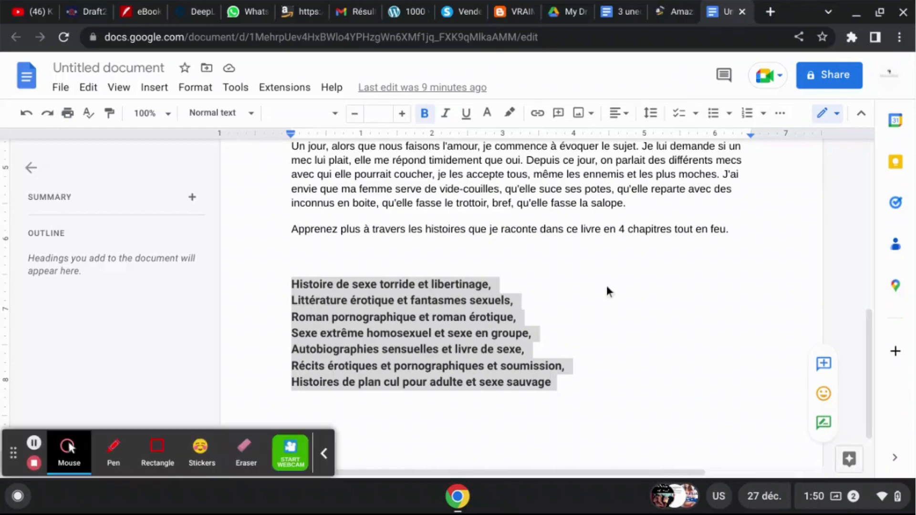
click(333, 459)
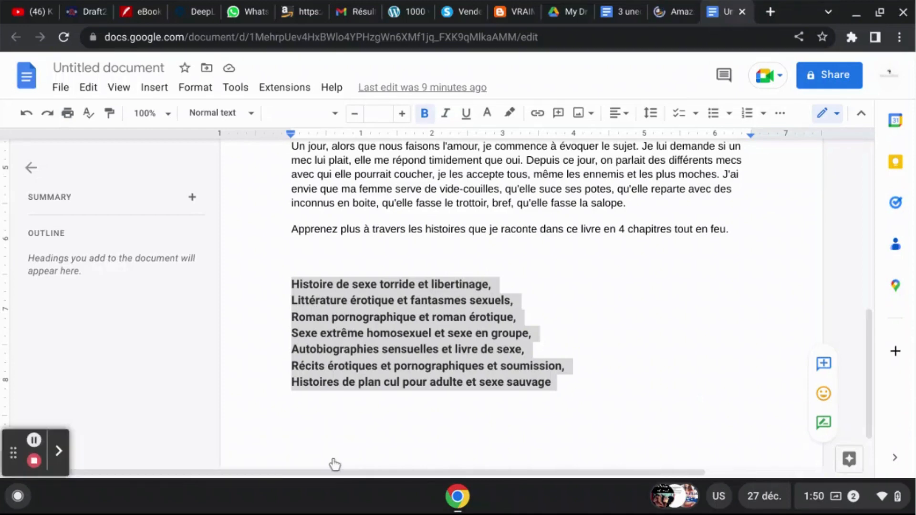
click(639, 221)
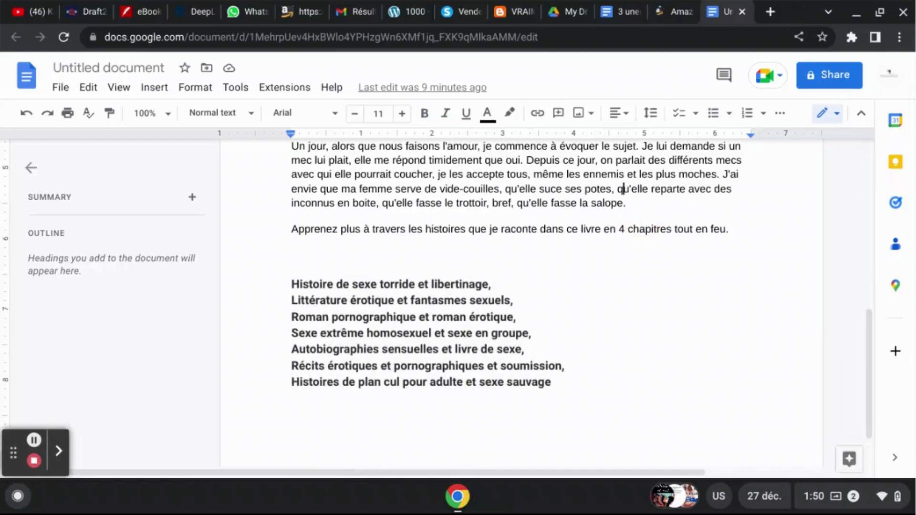
scroll(627, 160, up, 3)
key(Up)
key(Up)
key(Up)
key(Up)
key(Up)
key(Up)
key(Up)
key(Up)
key(Up)
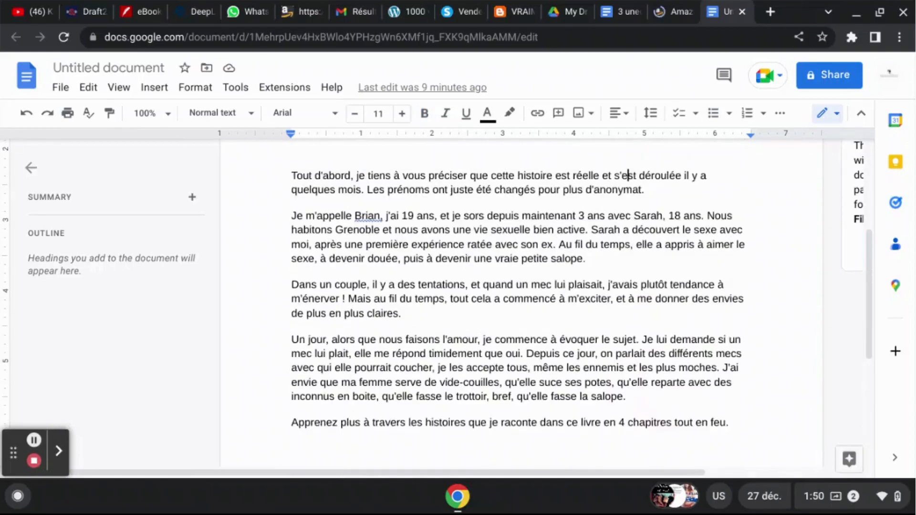
key(Up)
key(Up)
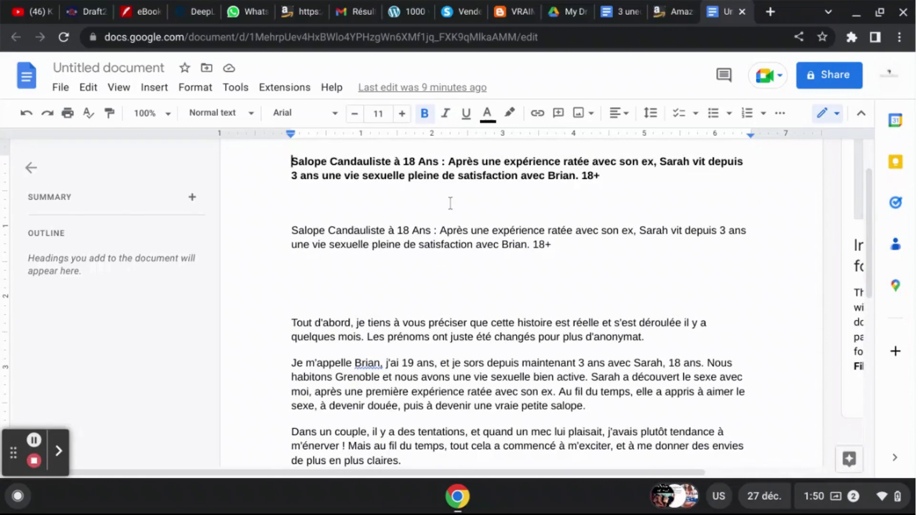
- Remove the colon from the bold title line and move the subtitle starting with "Après une expérience" into its own paragraph
click(447, 160)
key(BackSpace)
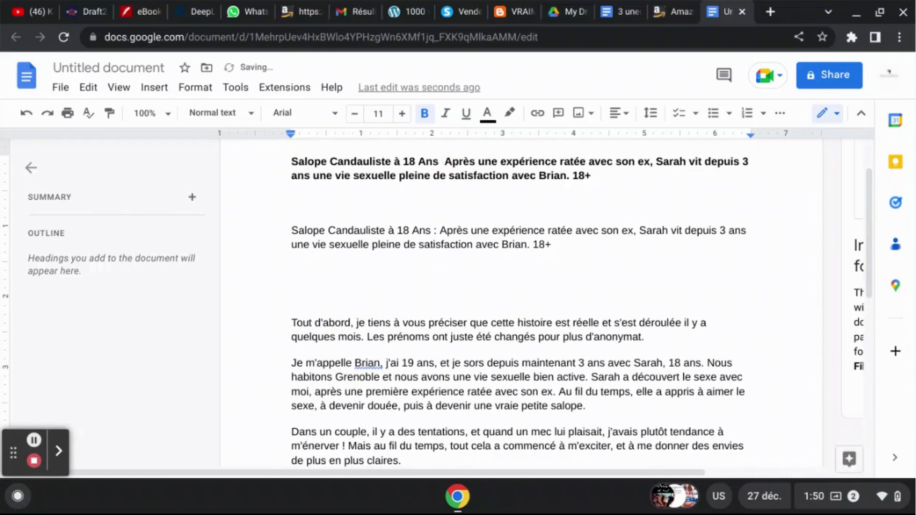
key(Return)
key(Return)
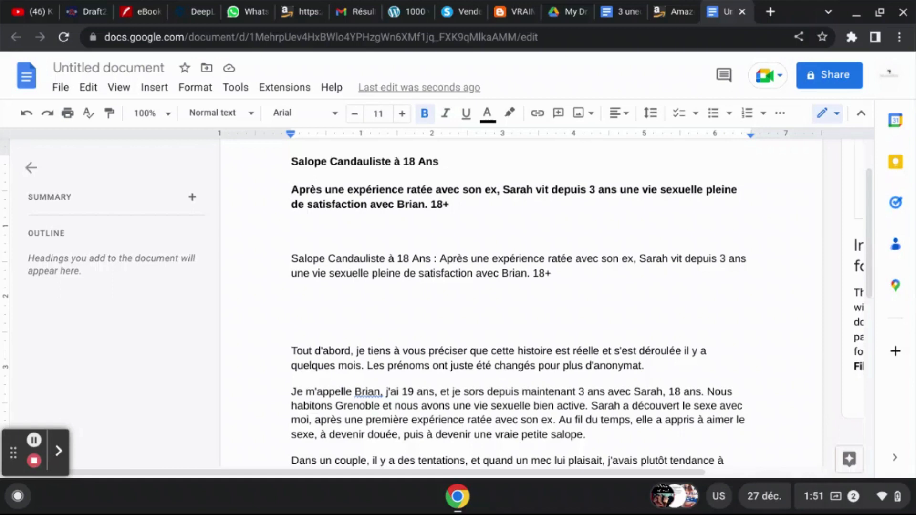
click(595, 396)
click(564, 279)
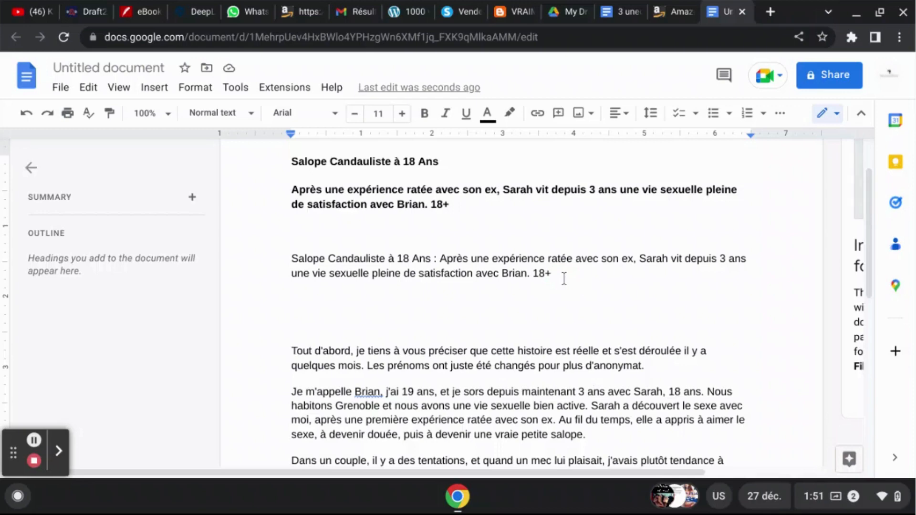
- Switch back to the Kindle Direct Publishing library and start creating a new work
click(658, 7)
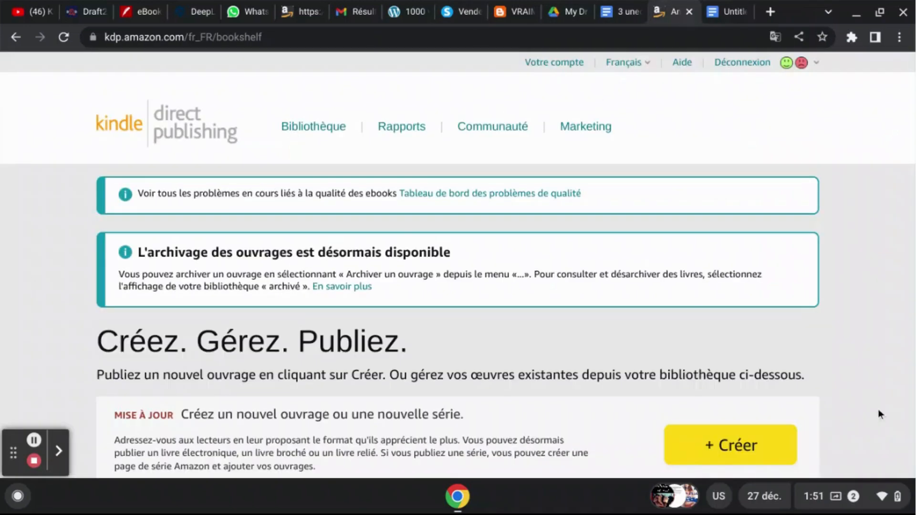
scroll(878, 408, down, 4)
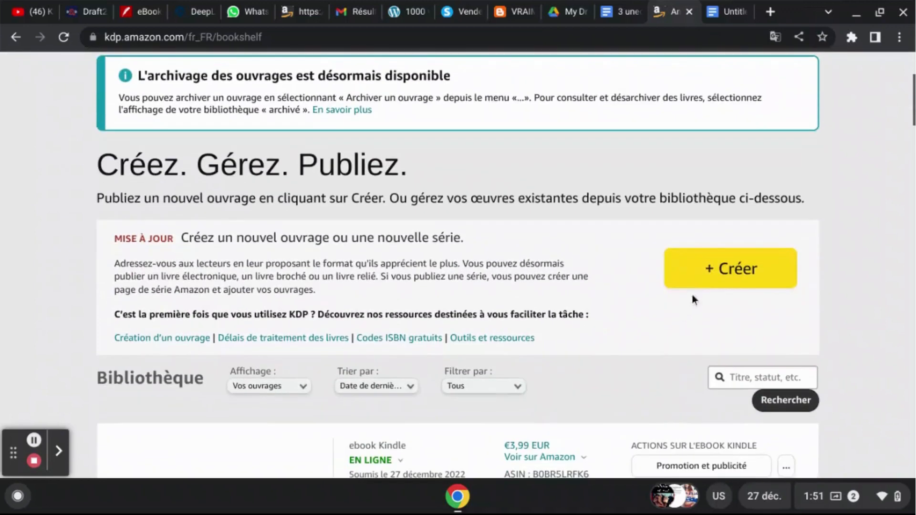
click(739, 269)
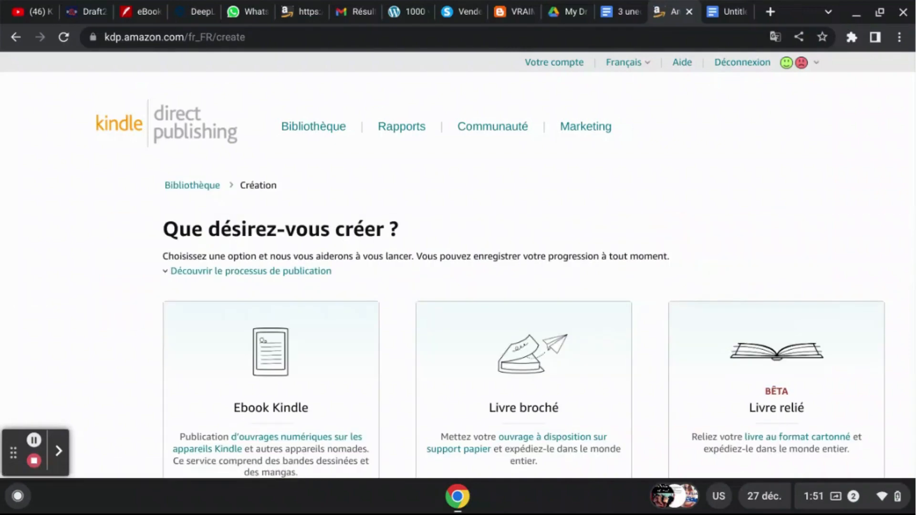
- Examine the available publication types: Kindle ebook, paperback, hardcover and series page
scroll(458, 266, down, 5)
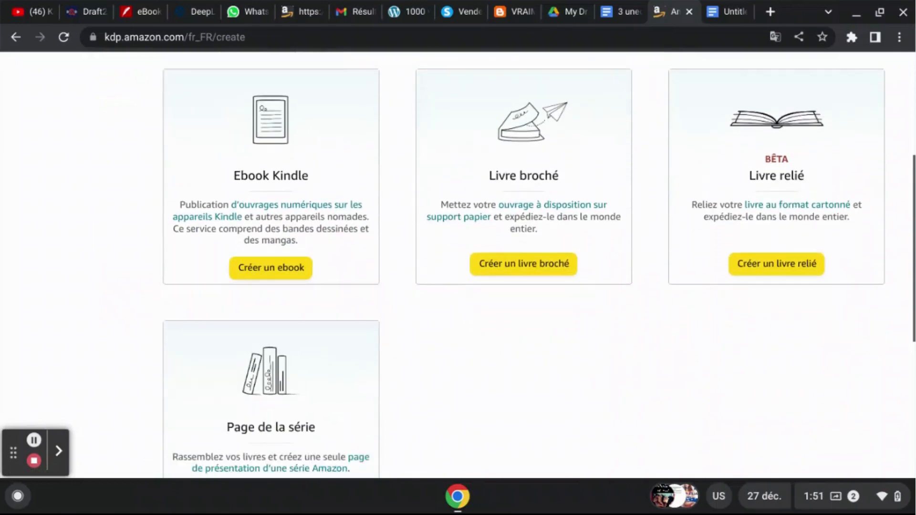
scroll(458, 265, down, 2)
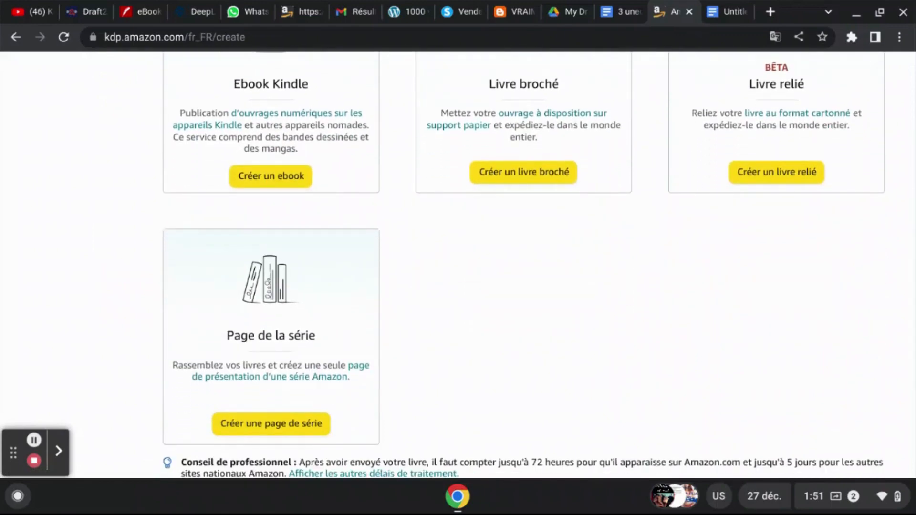
scroll(459, 265, up, 3)
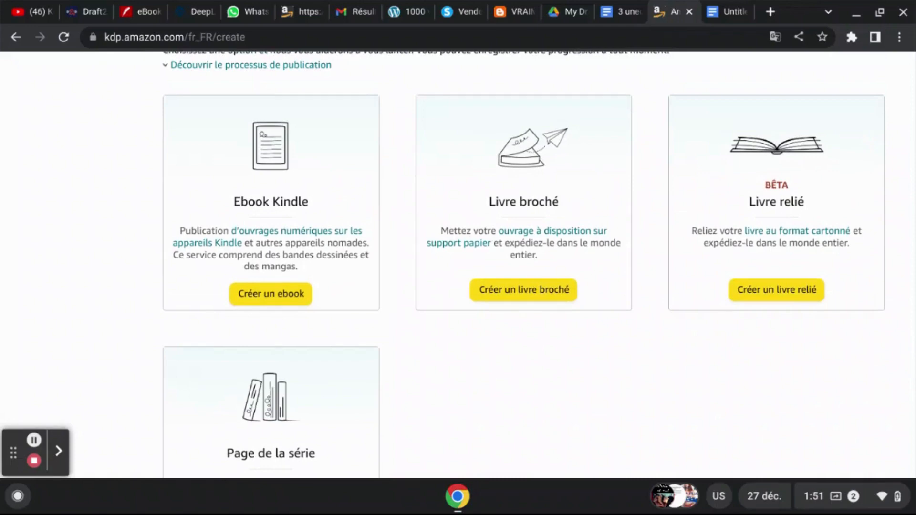
scroll(539, 261, down, 2)
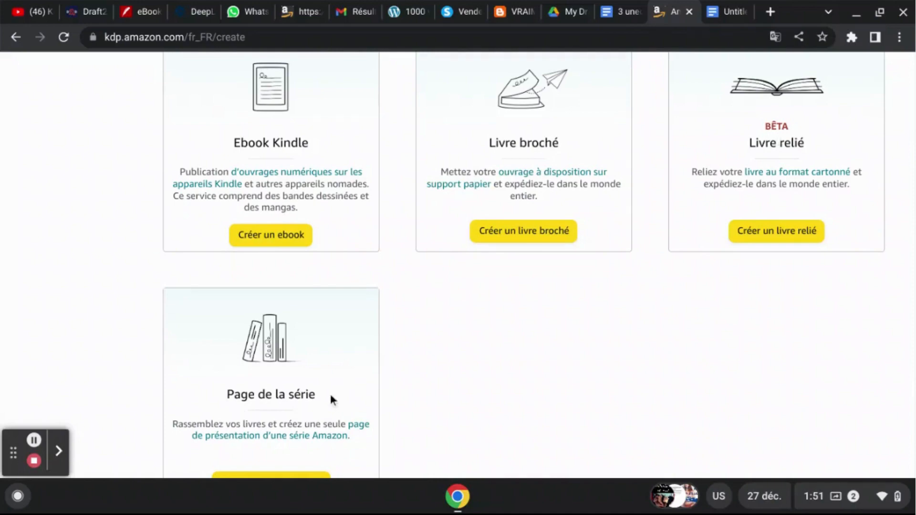
scroll(330, 394, down, 1)
scroll(539, 265, down, 1)
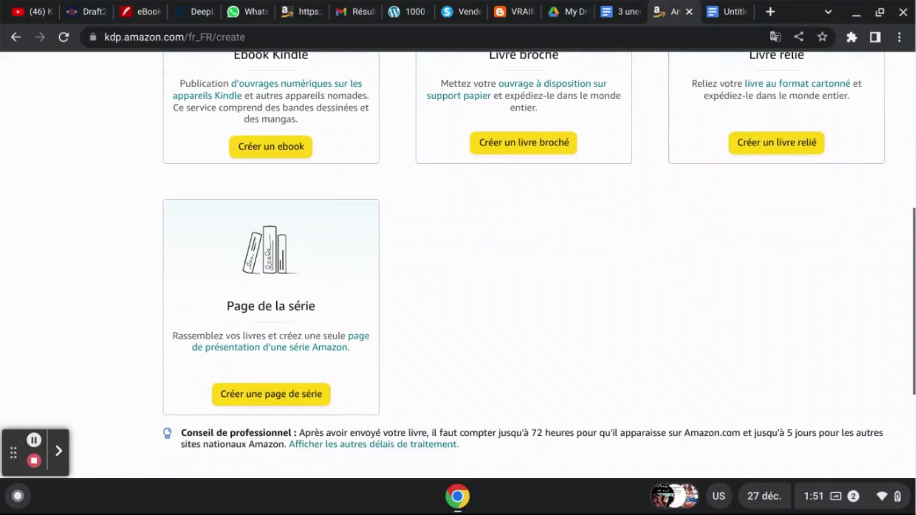
scroll(539, 265, up, 1)
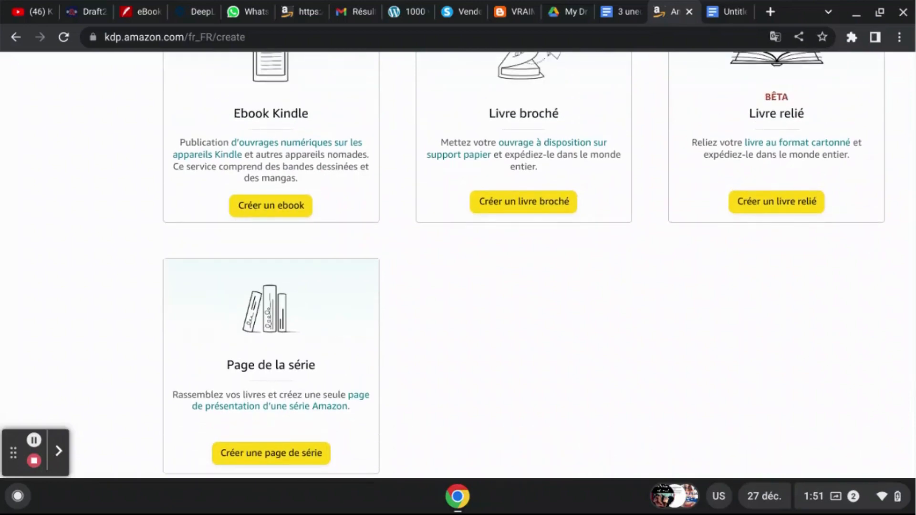
scroll(539, 265, up, 1)
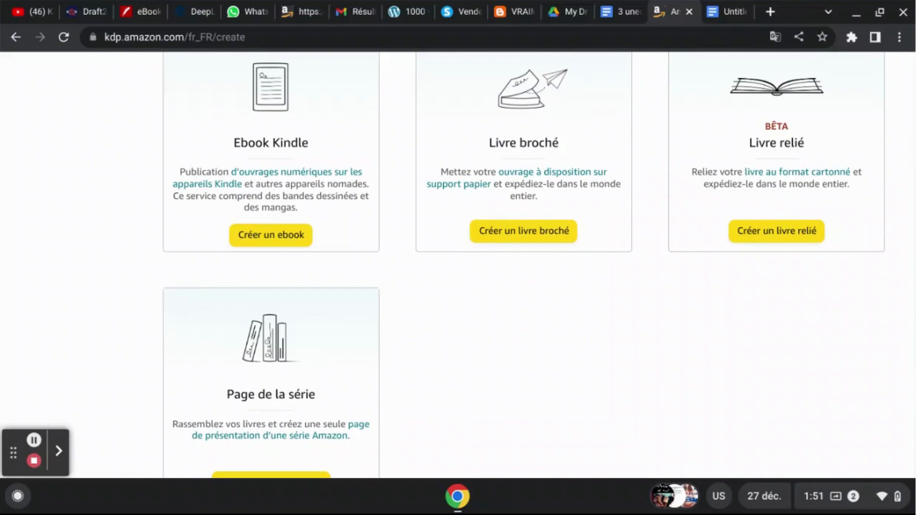
scroll(539, 265, up, 1)
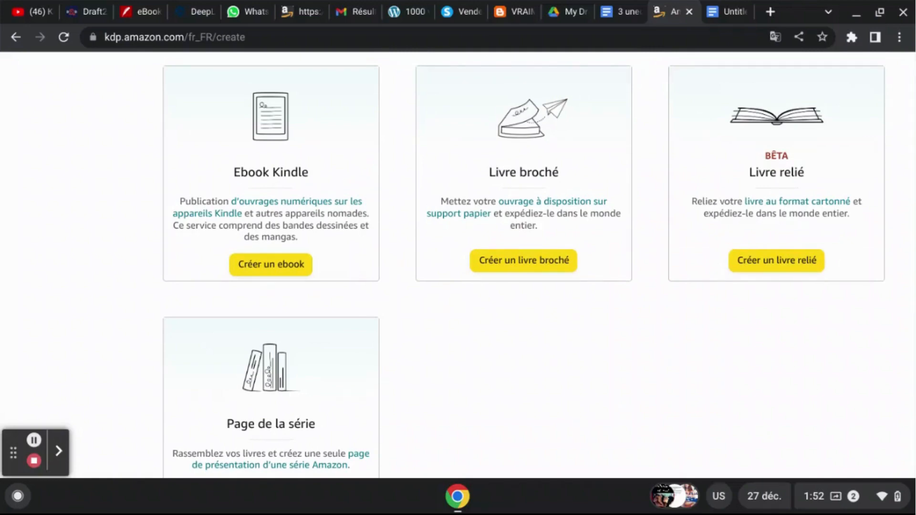
scroll(539, 260, up, 1)
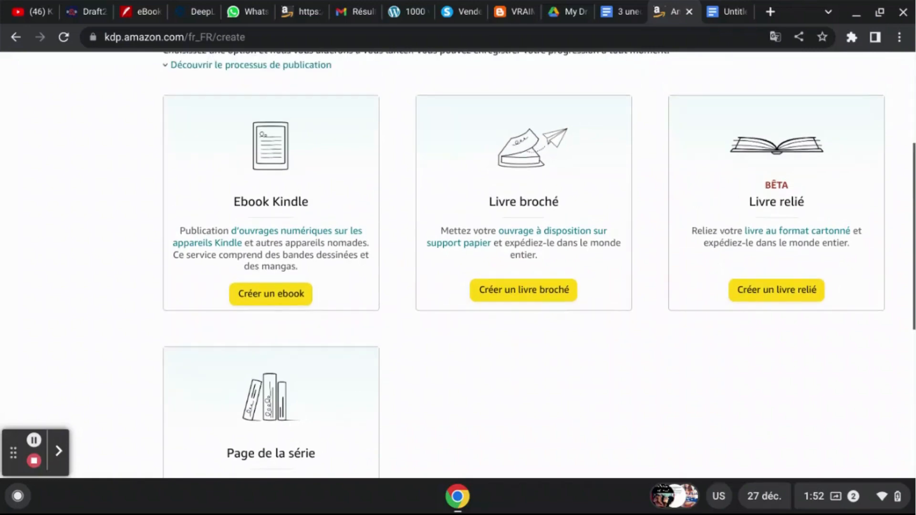
- Choose to create a Kindle ebook and go to the book title section of its details form
click(289, 296)
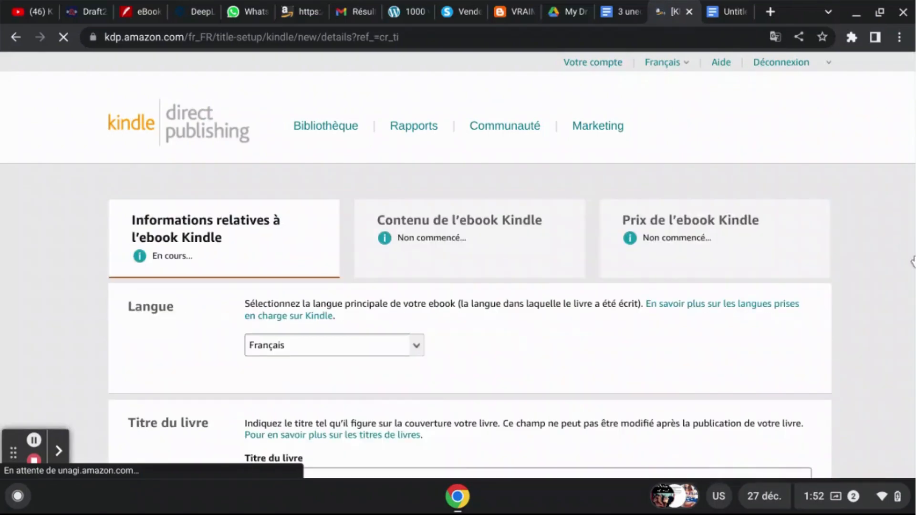
scroll(427, 243, down, 4)
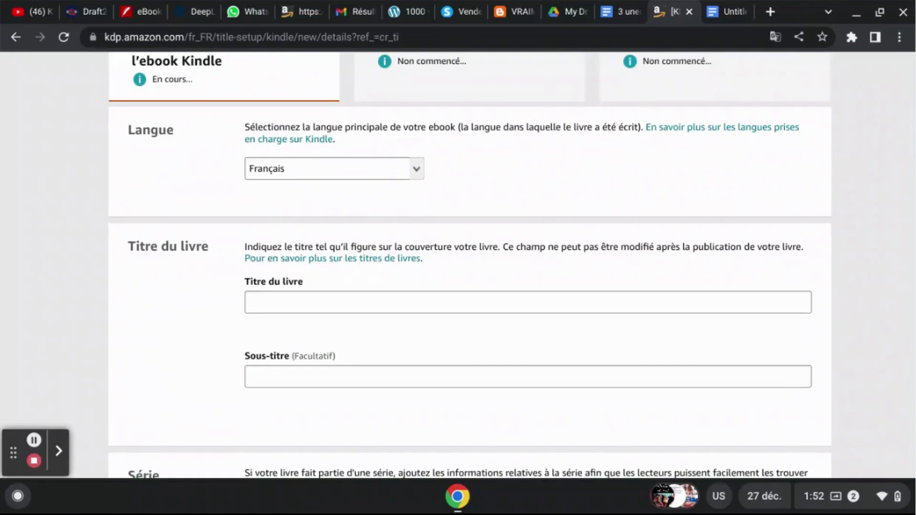
- Copy the non-bold line combining title and subtitle from the Google Docs draft into the ebook's Titre du livre field
click(721, 19)
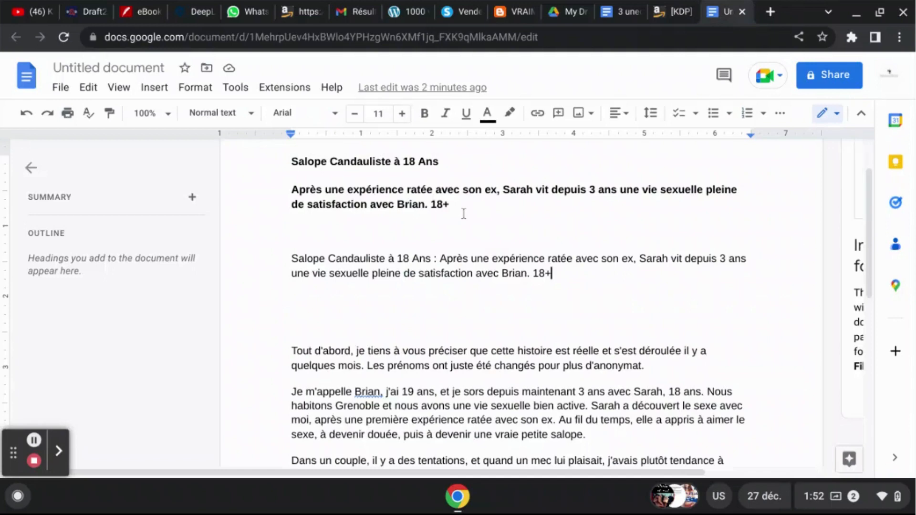
click(579, 274)
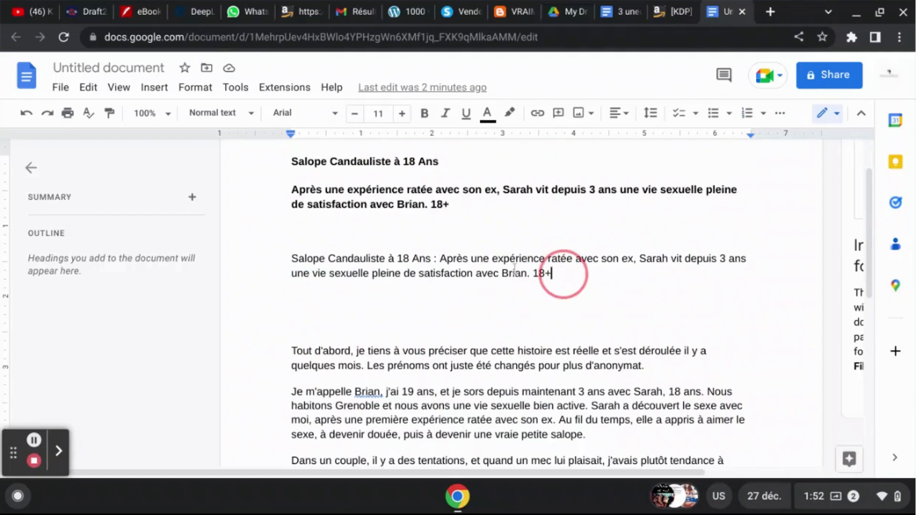
drag(564, 274, 270, 262)
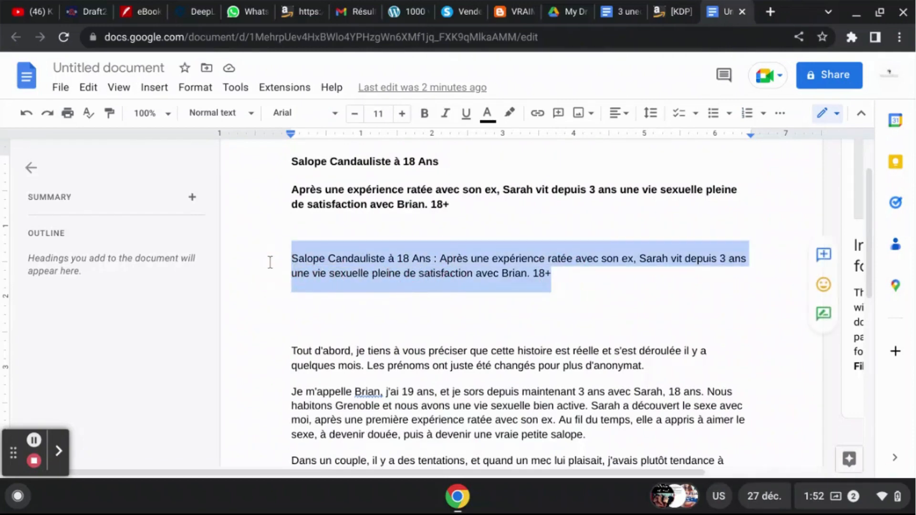
click(331, 260)
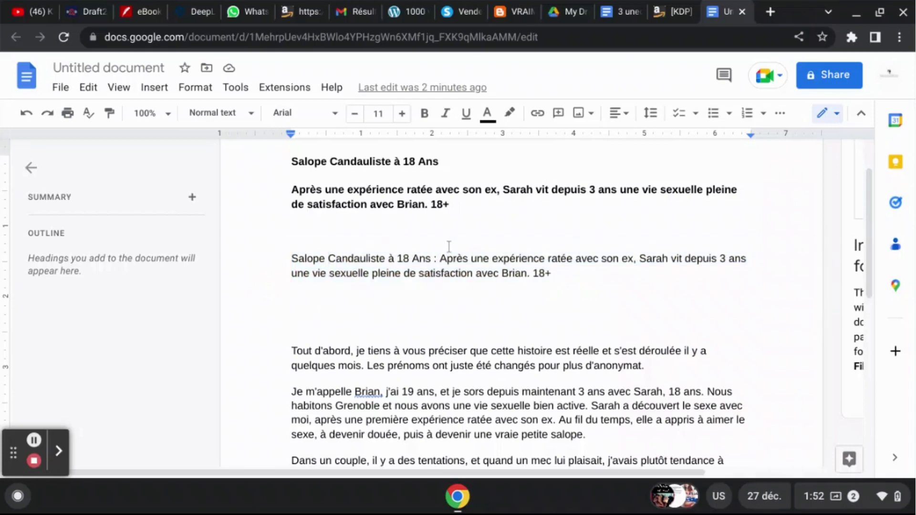
click(663, 5)
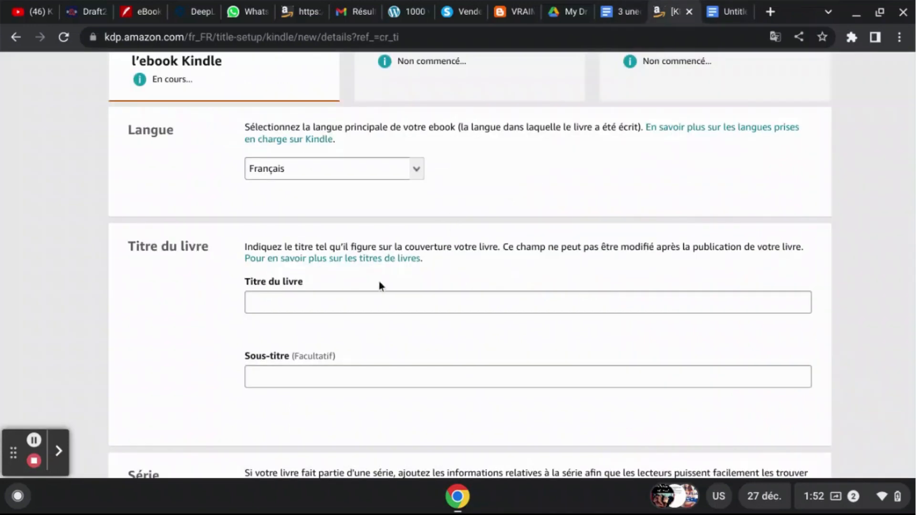
click(368, 304)
key(ctrl+v)
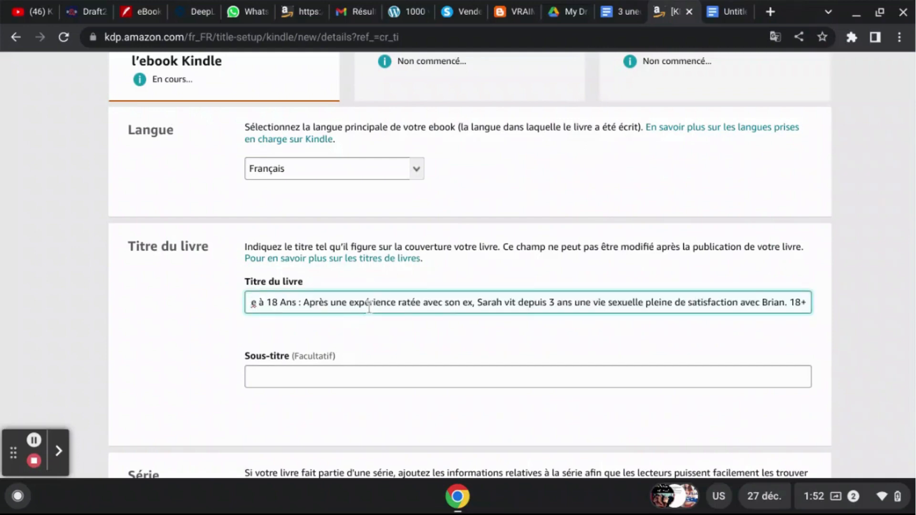
key(Home)
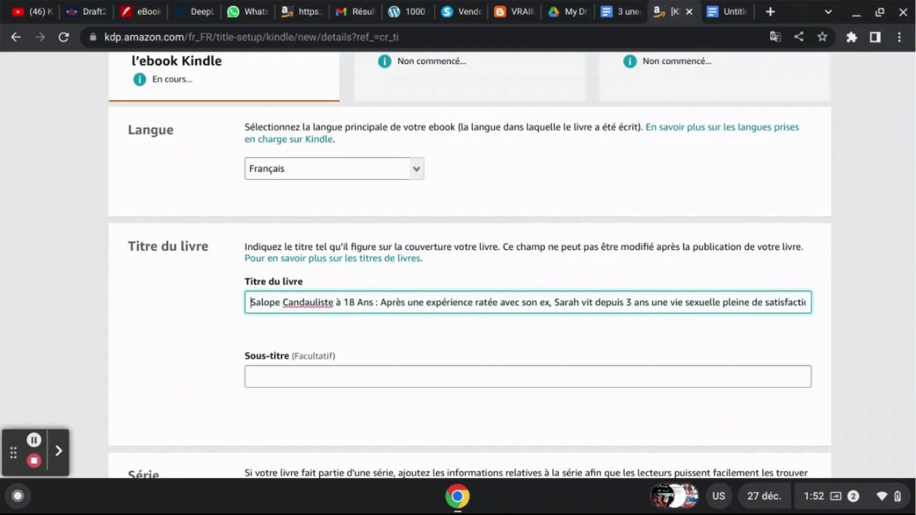
- Review the title and subtitle portions of the Titre du livre entry and the optional Sous-titre field
drag(242, 286, 314, 284)
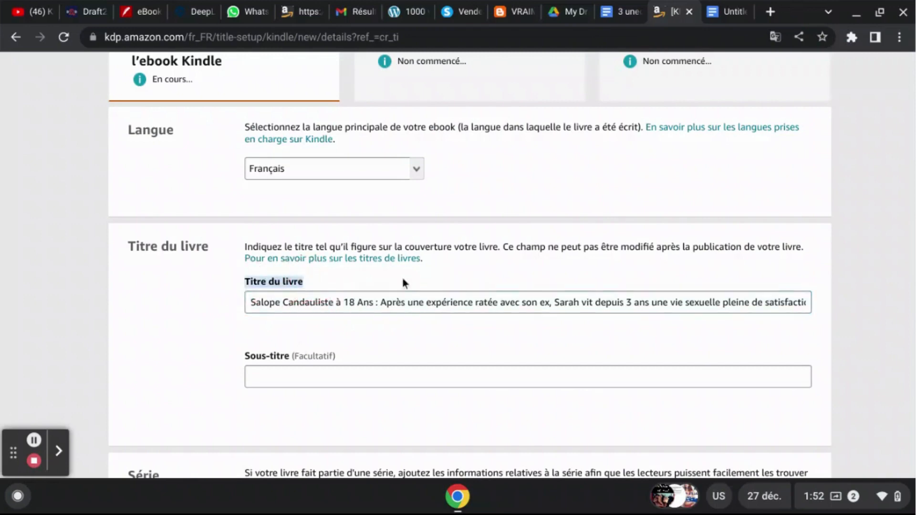
click(381, 302)
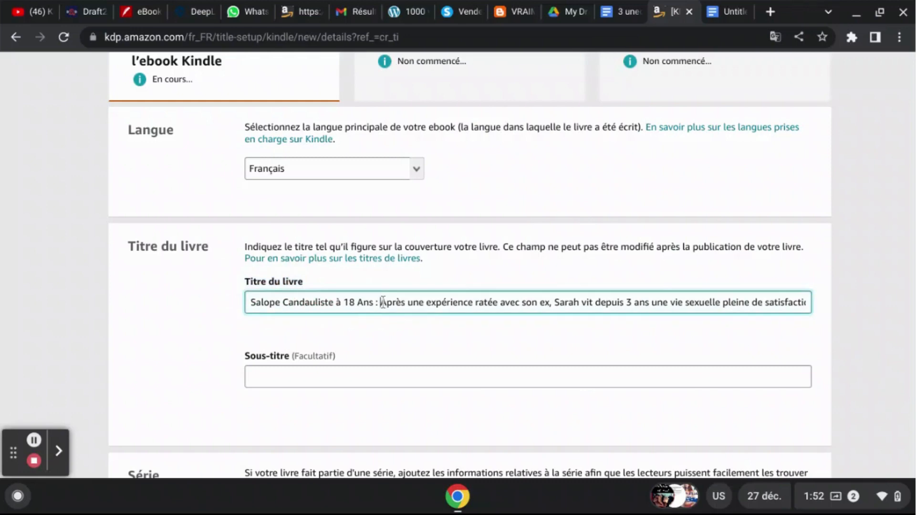
key(shift+End)
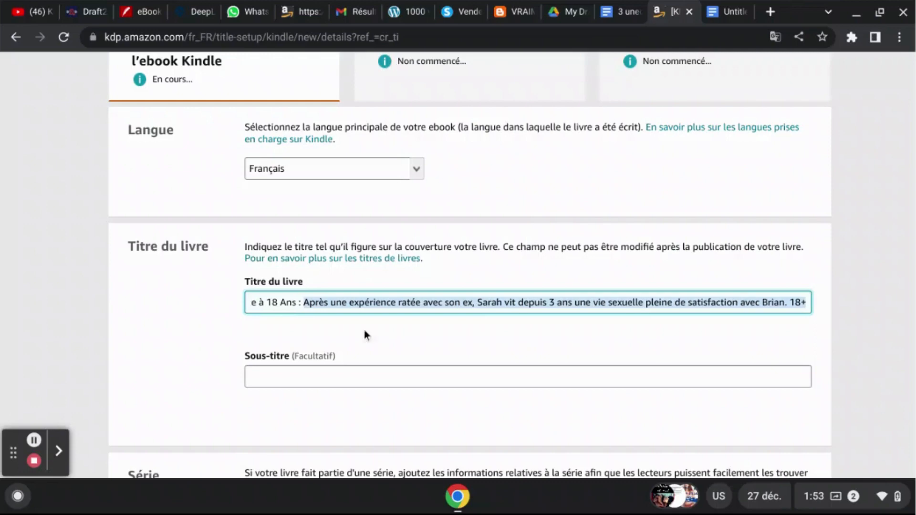
click(280, 382)
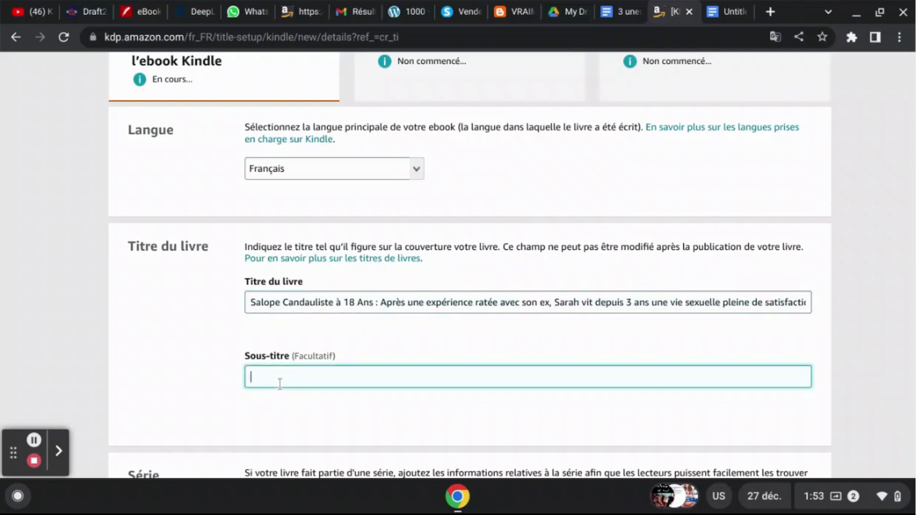
click(242, 364)
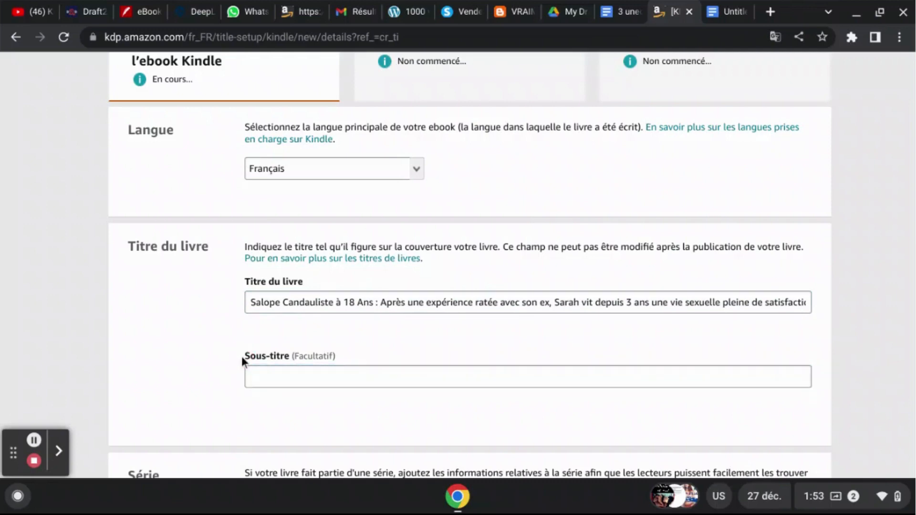
drag(241, 356, 296, 356)
click(347, 343)
click(441, 303)
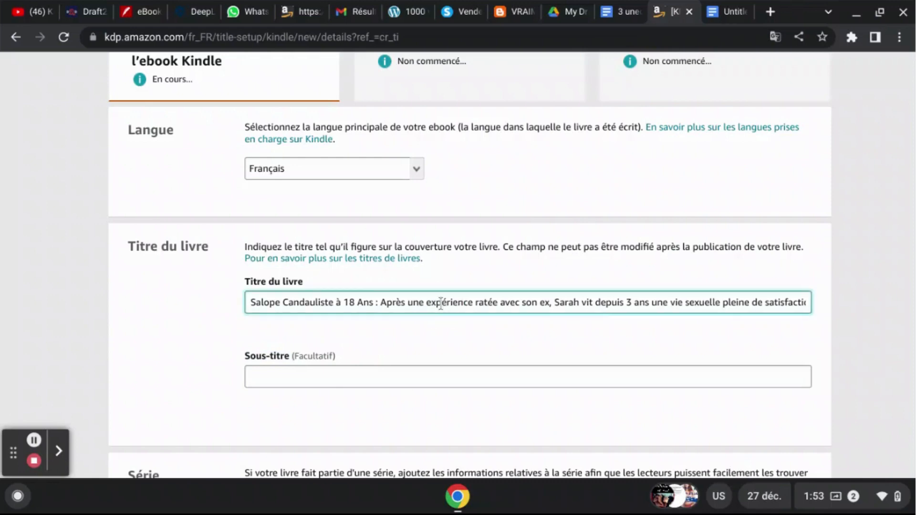
click(868, 305)
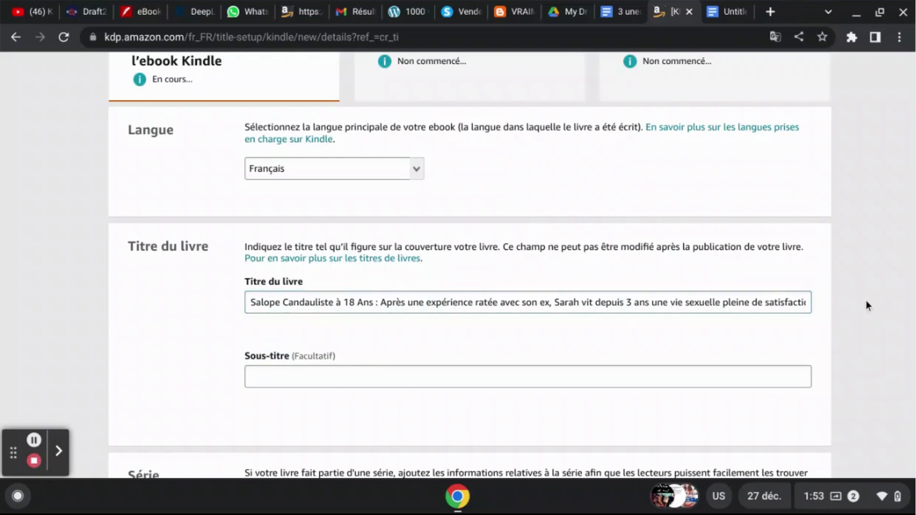
- Fill in the main author's first name and last name, leaving the series and edition number fields blank
scroll(866, 302, down, 3)
scroll(866, 301, down, 3)
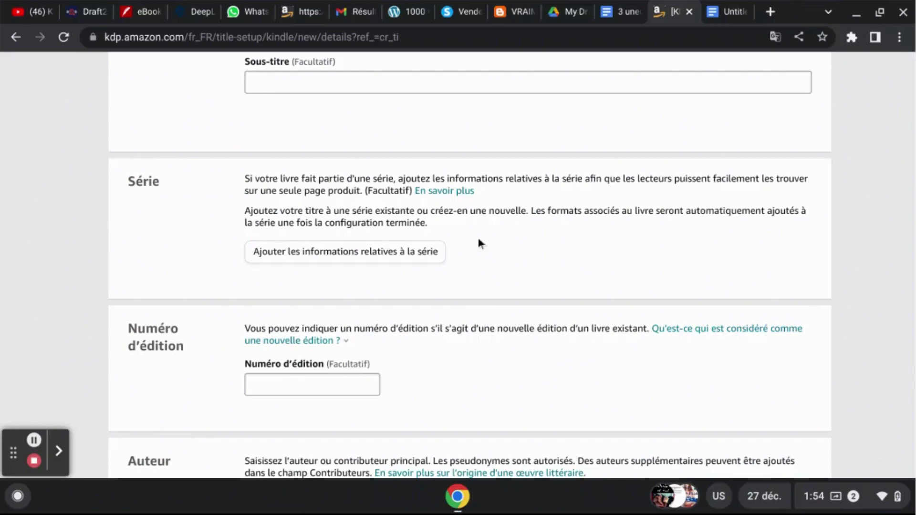
scroll(620, 269, down, 3)
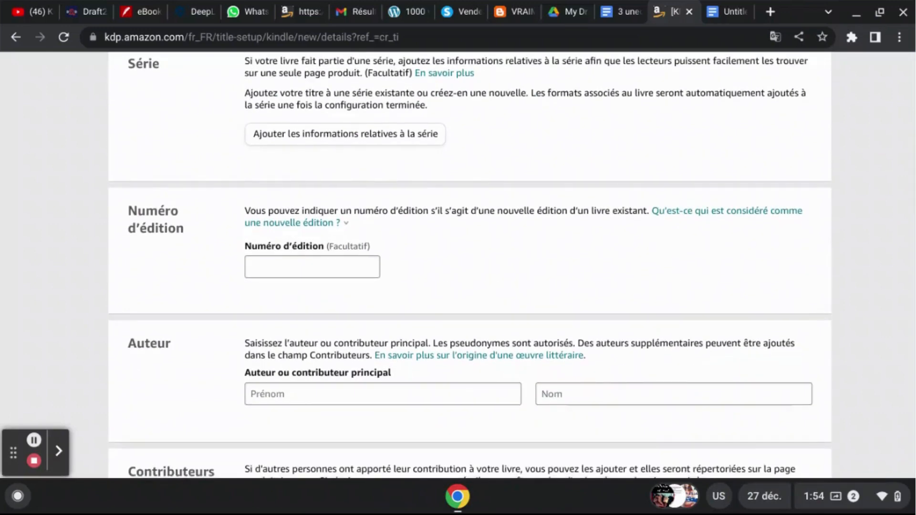
scroll(458, 268, down, 1)
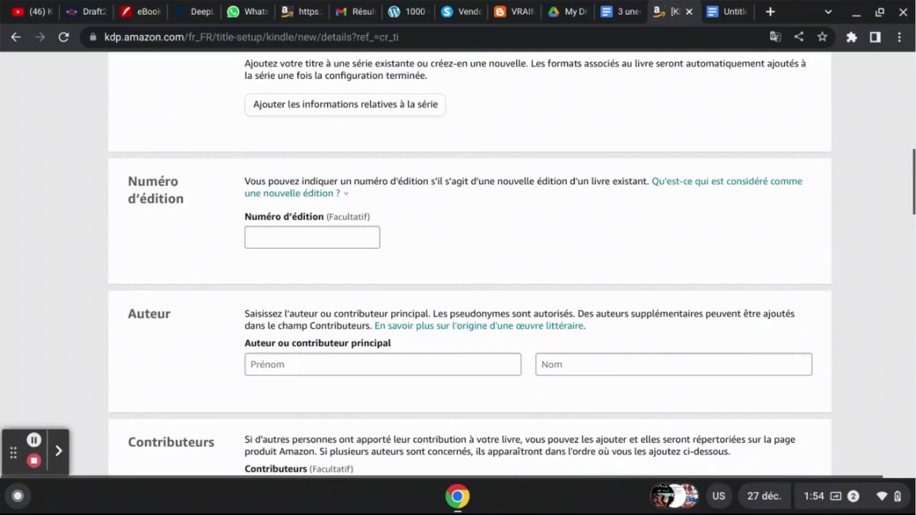
scroll(458, 269, down, 3)
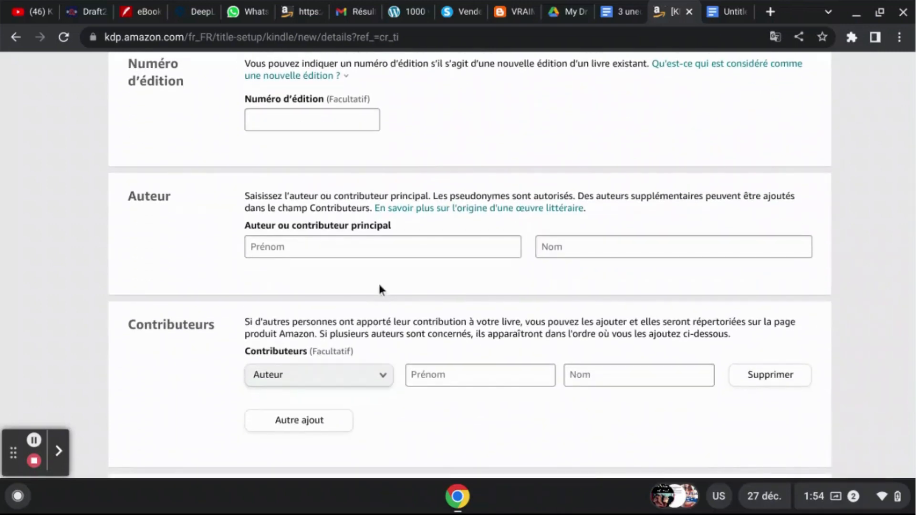
click(381, 253)
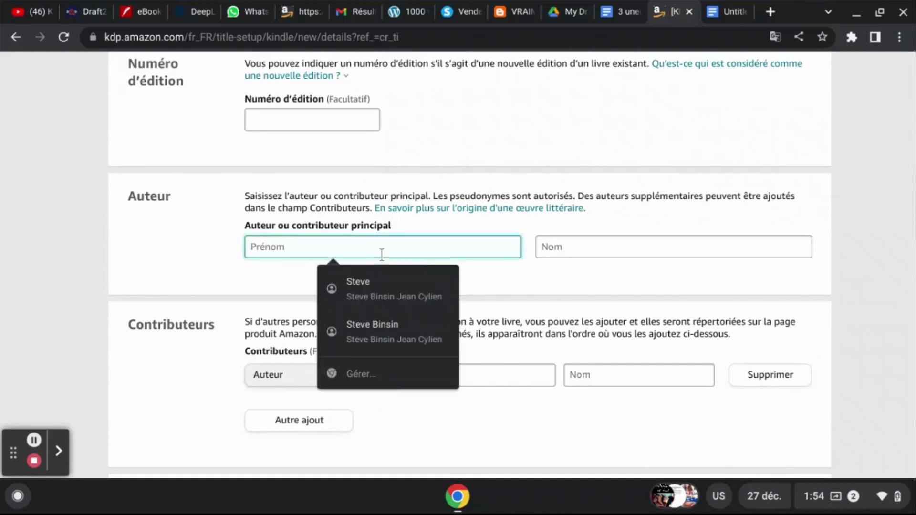
text(Bin)
key(Tab)
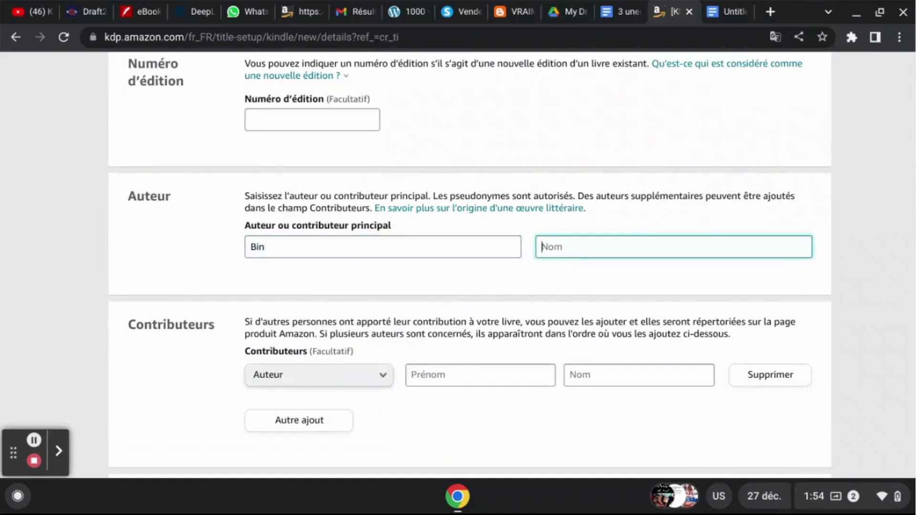
text(V)
key(BackSpace)
text(Constant)
click(864, 311)
scroll(864, 310, down, 4)
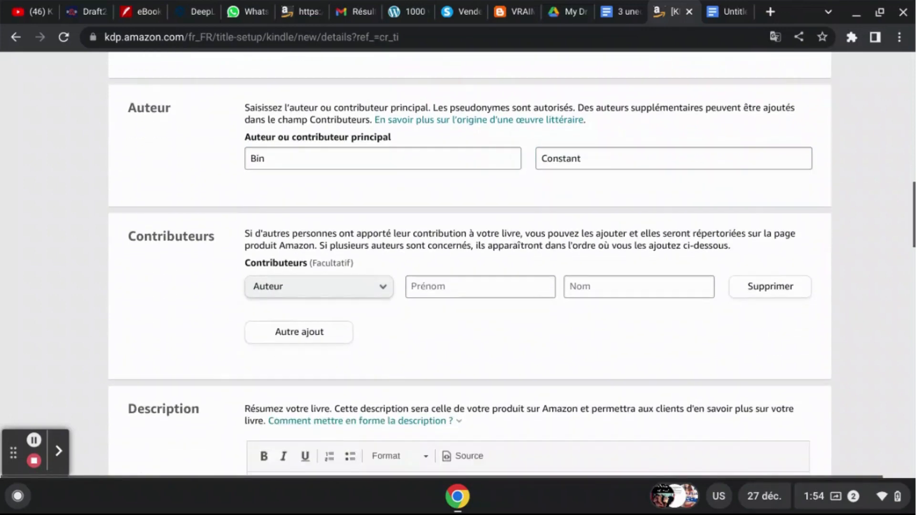
- Examine the optional Contributeurs fields and the formatting options of the Description editor
scroll(863, 310, down, 3)
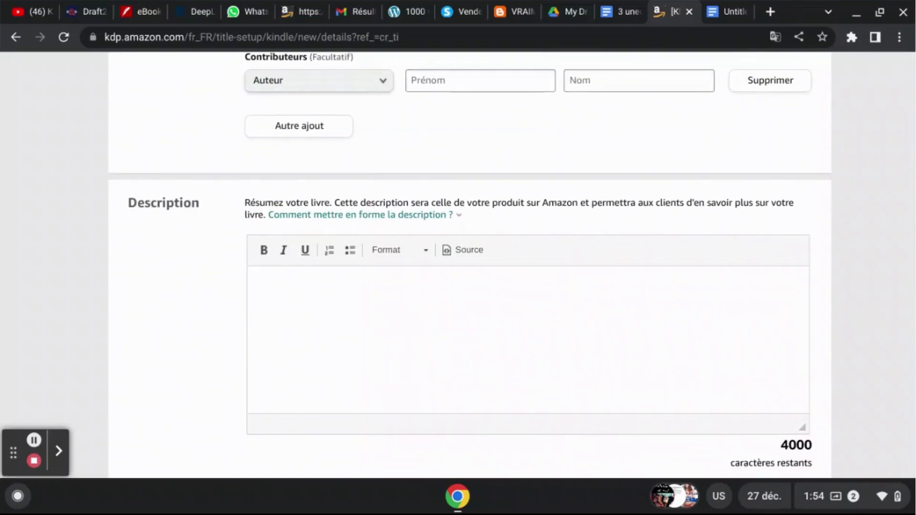
scroll(458, 265, up, 1)
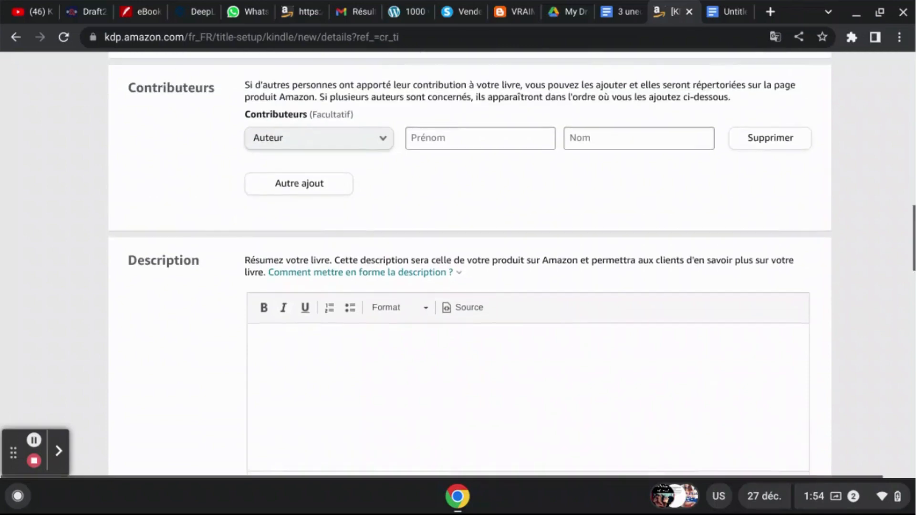
scroll(458, 265, down, 2)
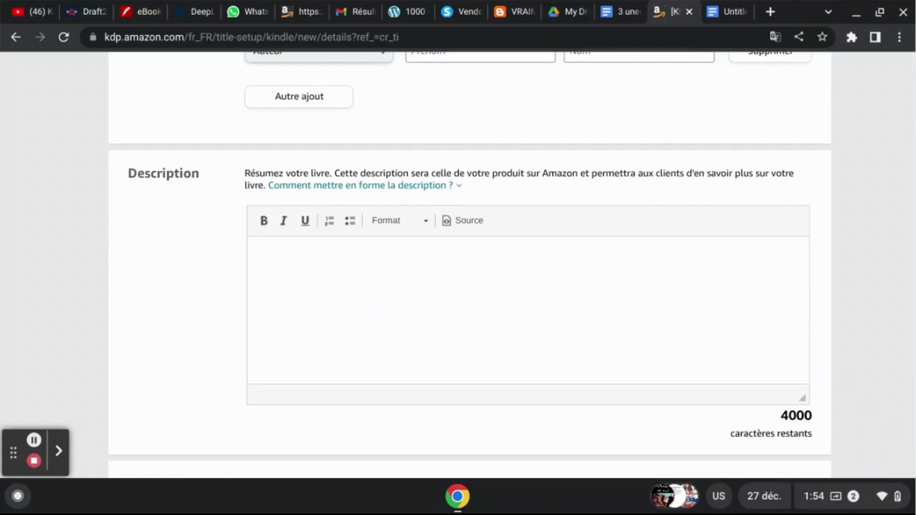
scroll(459, 265, up, 1)
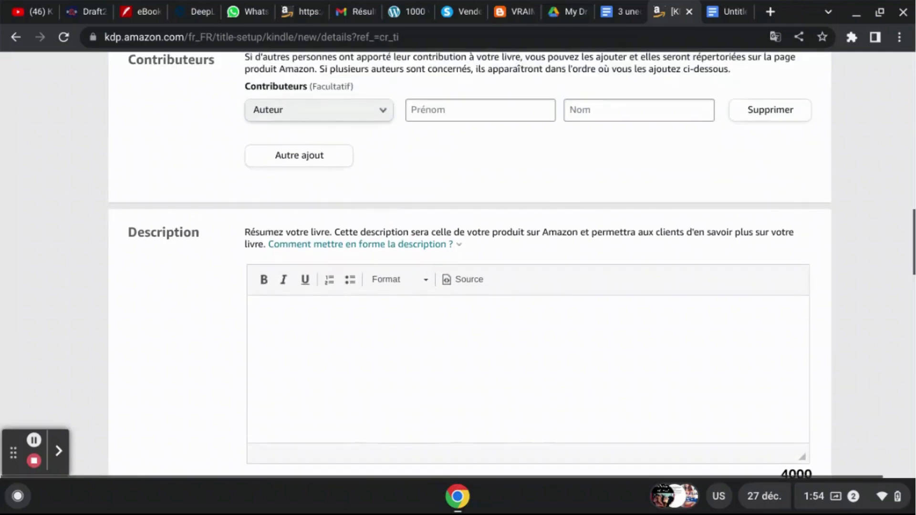
scroll(458, 265, down, 1)
scroll(458, 265, down, 1)
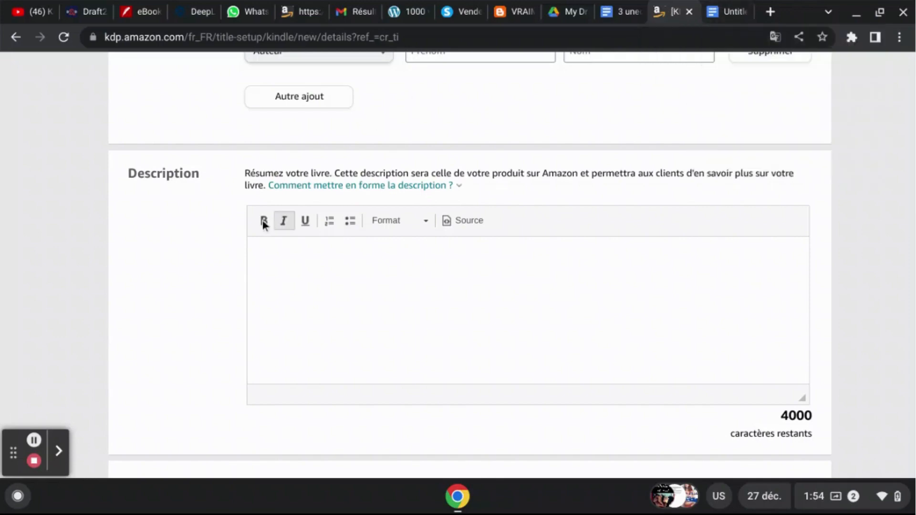
click(280, 185)
- Switch to the Google Docs draft and reduce the gap between the combined title line and the description to one blank line
click(721, 10)
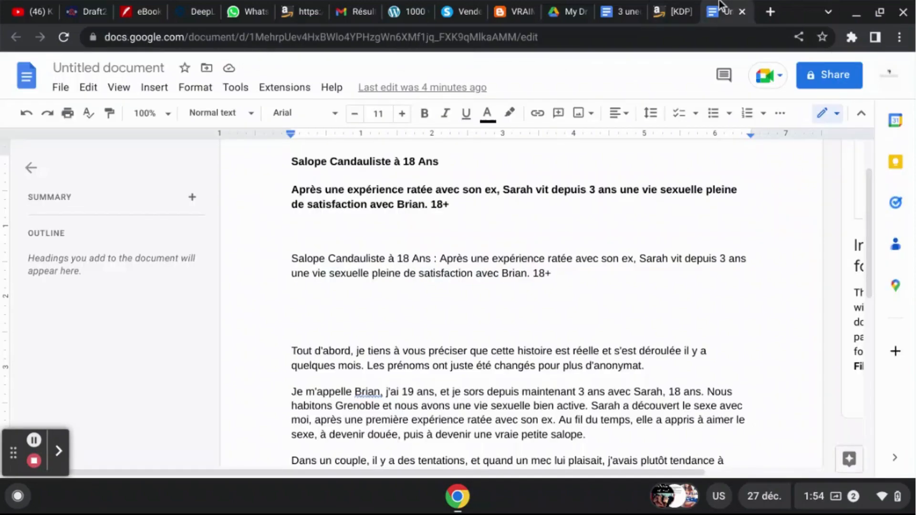
click(299, 336)
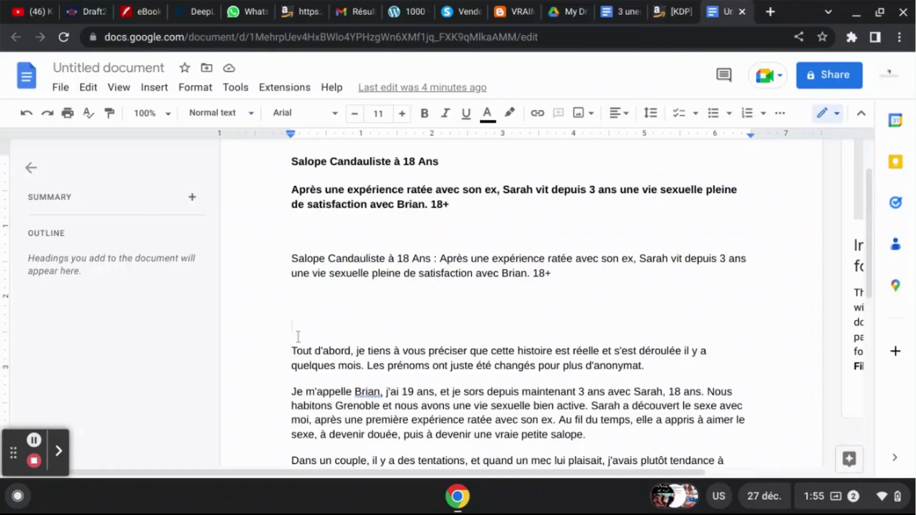
key(BackSpace)
key(BackSpace)
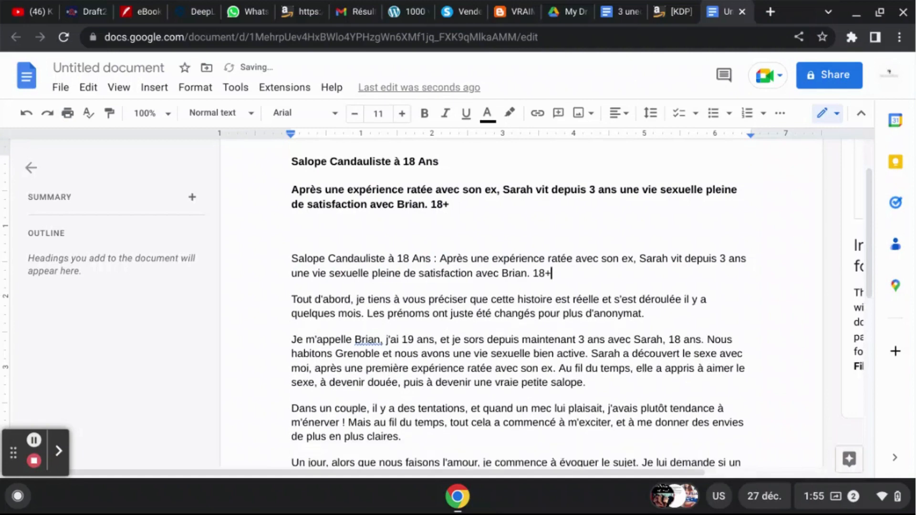
key(Return)
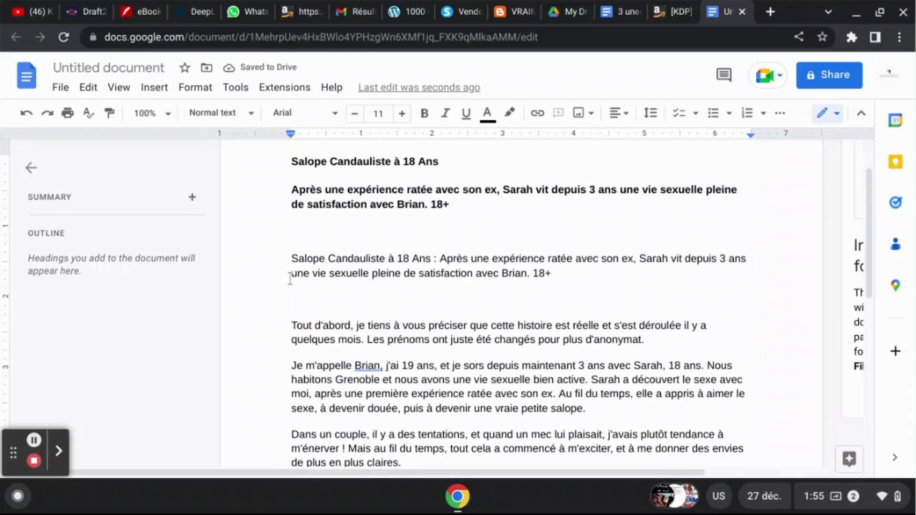
- Copy the description paragraphs in the draft, from "Tout d'abord" through the sentence ending "en 4 chapitres tout en feu."
click(292, 327)
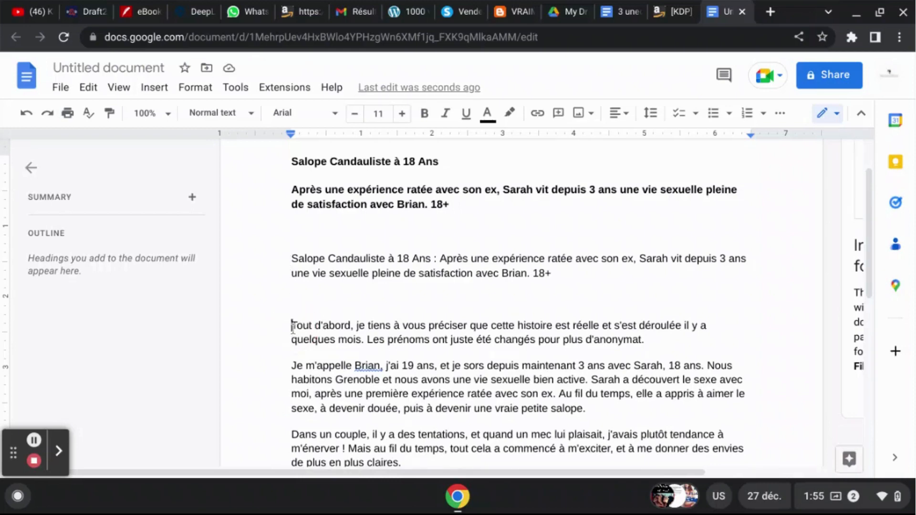
key(shift+Down)
key(shift+Down)
key(shift+Down)
key(shift+Down)
key(shift+Down)
key(shift+Down)
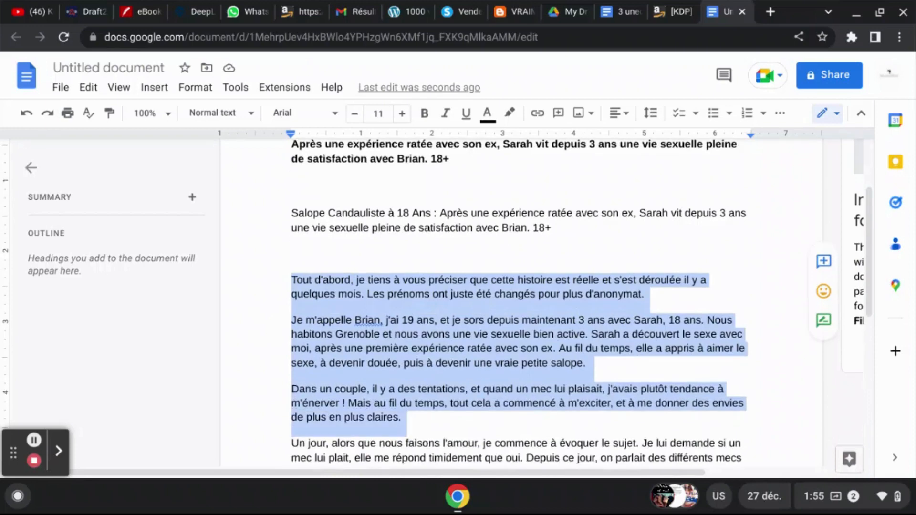
key(shift+Down)
key(shift+Down)
key(shift+Down)
key(shift+Down)
key(shift+Down)
key(shift+Down)
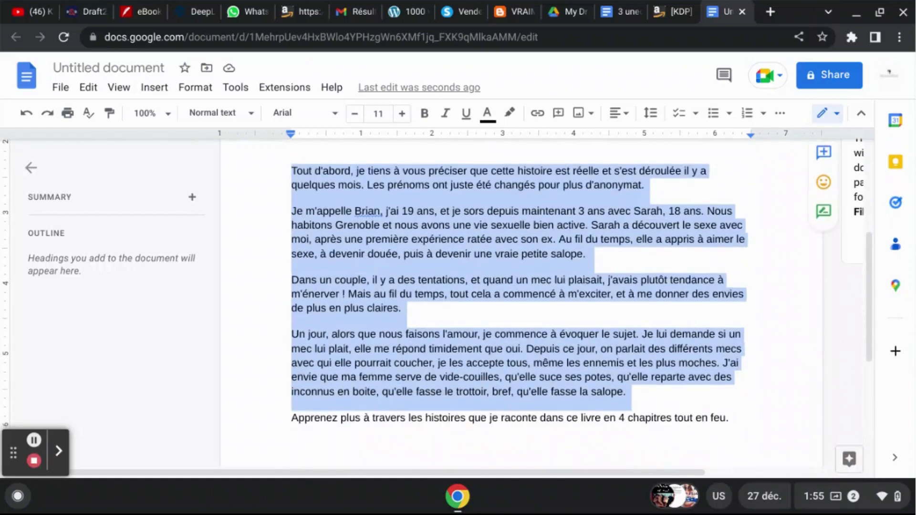
key(shift+Down)
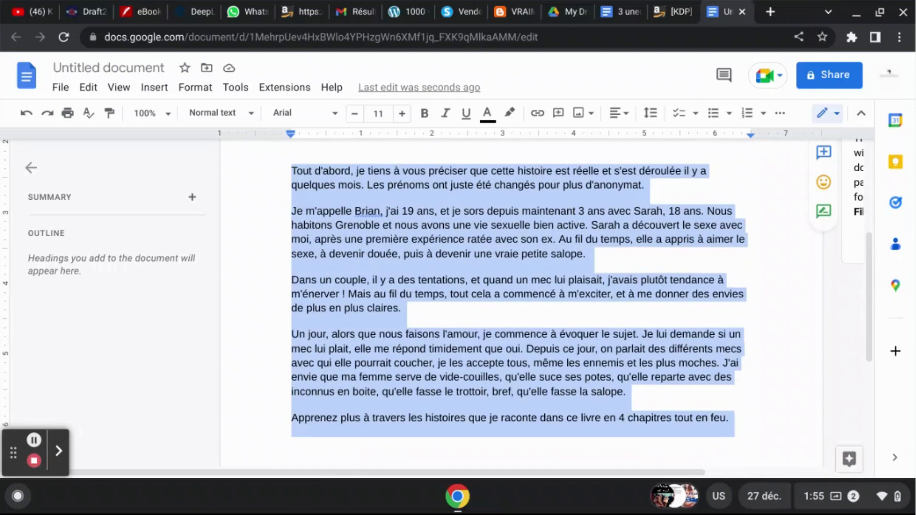
key(shift+Up)
key(shift+Down)
- Switch to the KDP form, paste the copied paragraphs into the Description field and add three line breaks below them
click(688, 6)
click(449, 272)
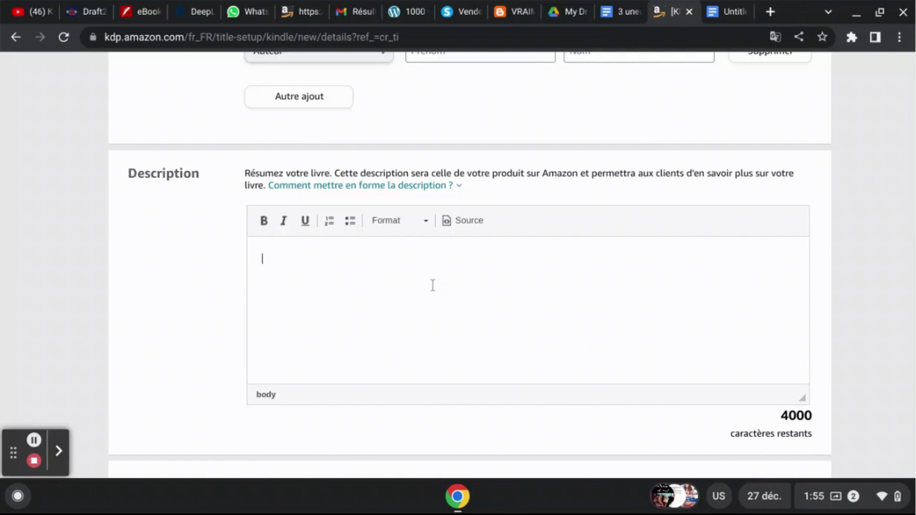
key(ctrl+v)
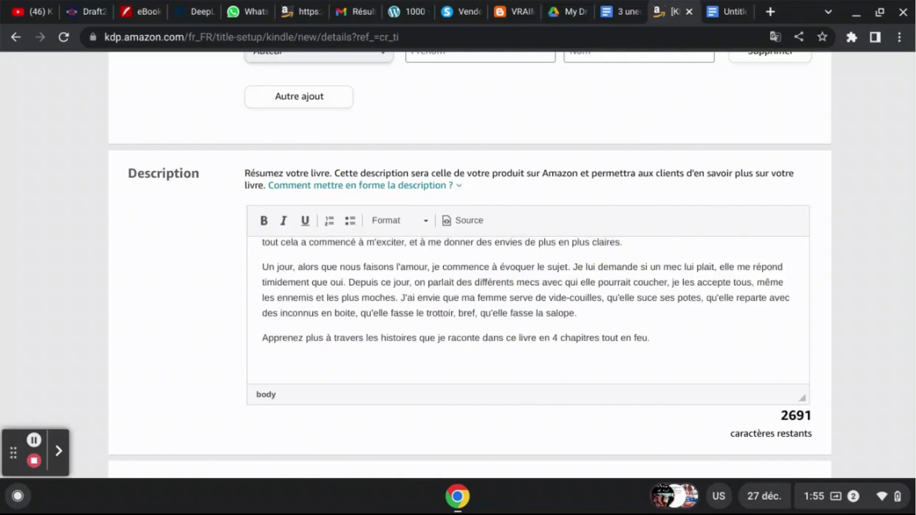
key(Return)
key(Return)
key(Return)
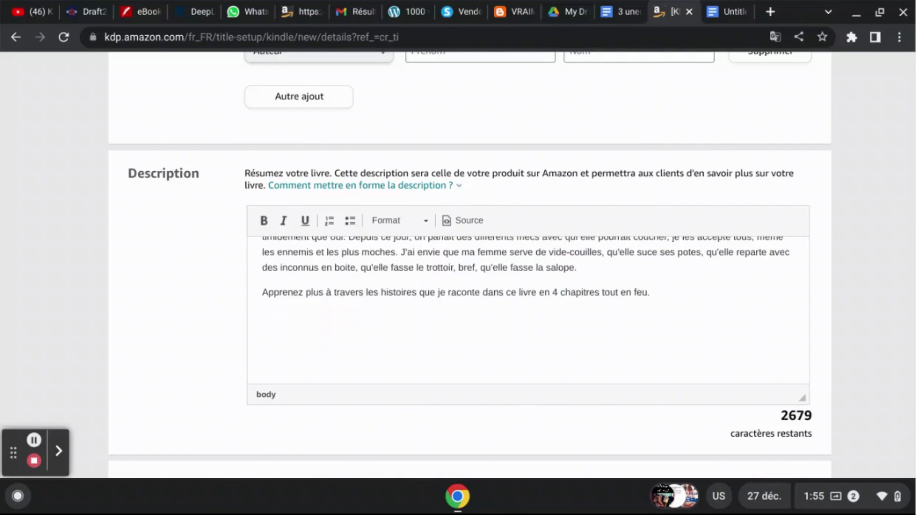
- Switch to the Google Docs draft and examine the list of keyword phrases at its end, highlighting the first one
click(724, 7)
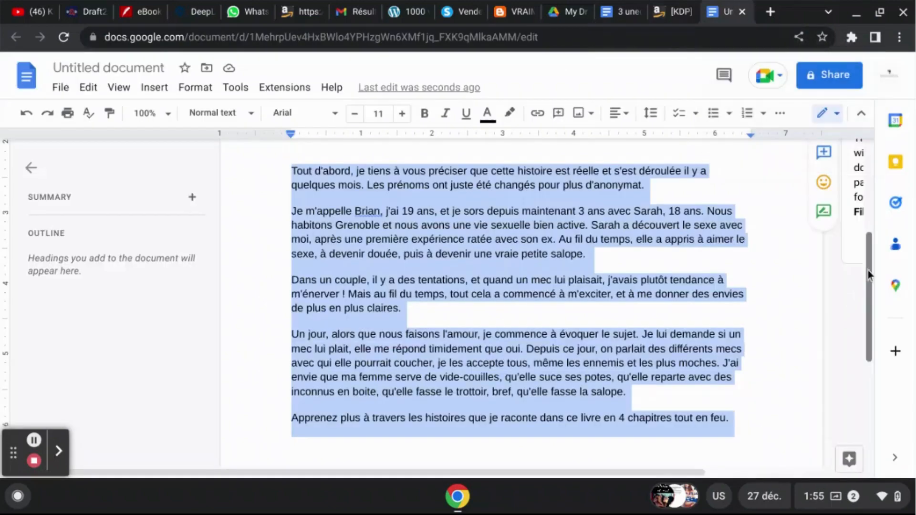
drag(871, 264, 863, 348)
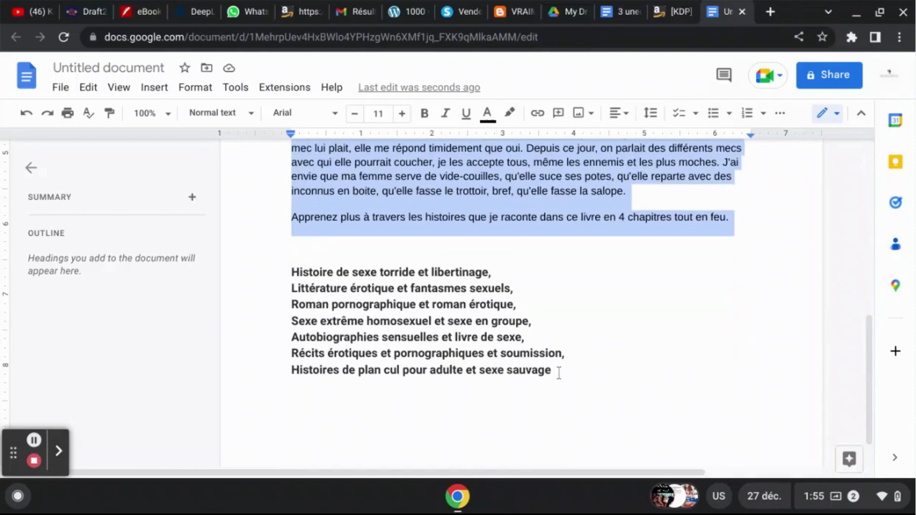
click(559, 373)
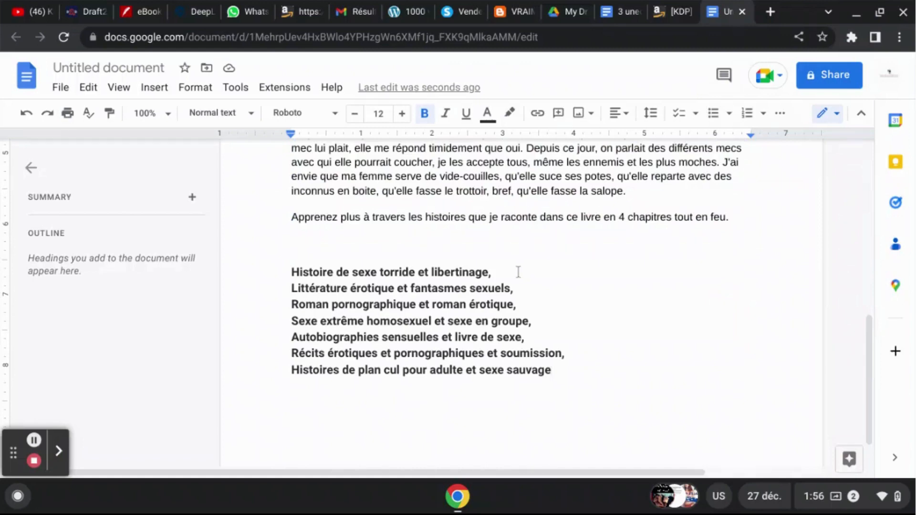
drag(501, 270, 281, 278)
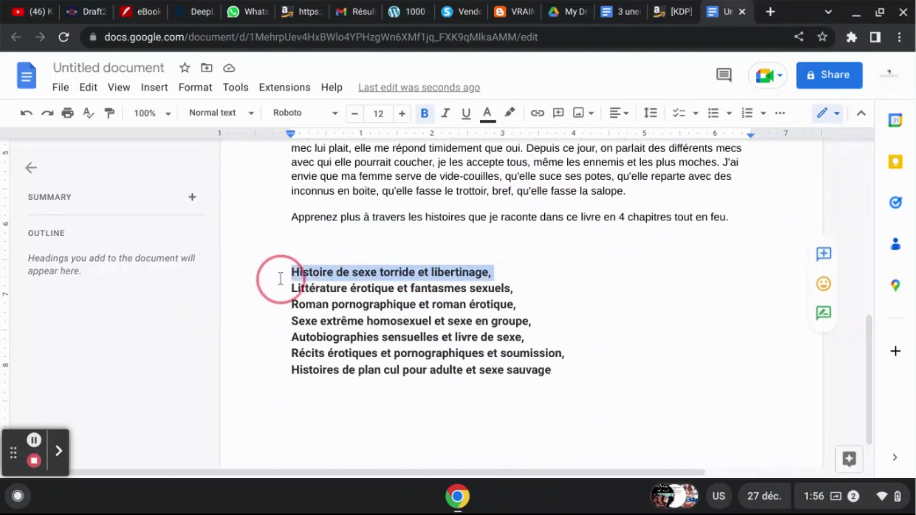
click(526, 289)
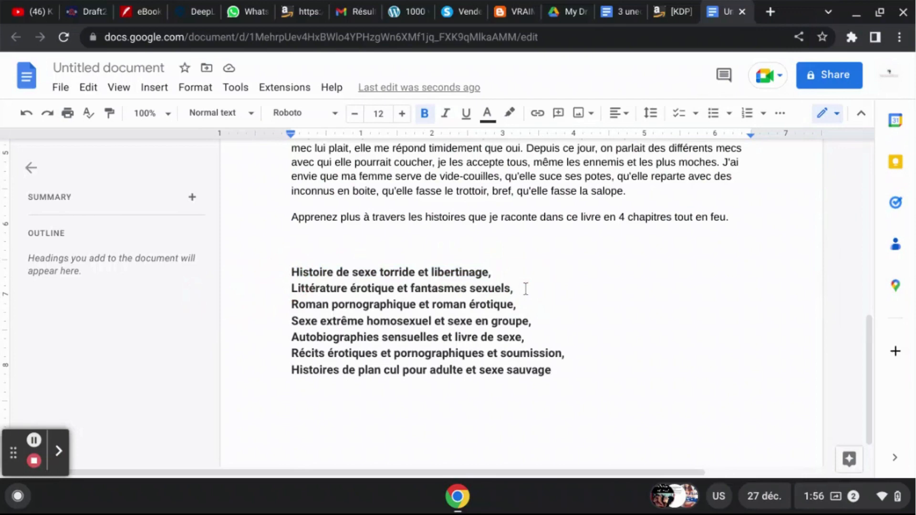
- Write the example keyword line "Sexe, histoire de sexe, histoire erotique," below the list of keyword phrases
click(572, 368)
key(Return)
key(Return)
text(sexe)
text(,)
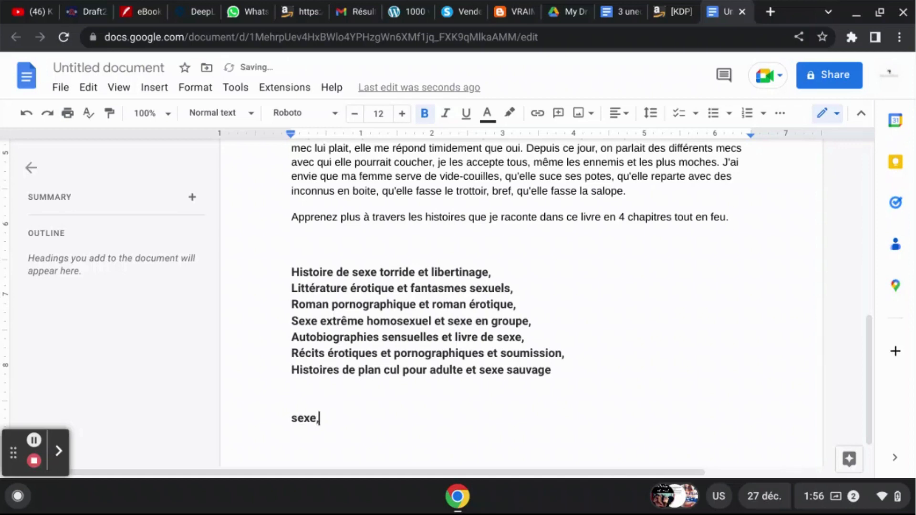
key(Return)
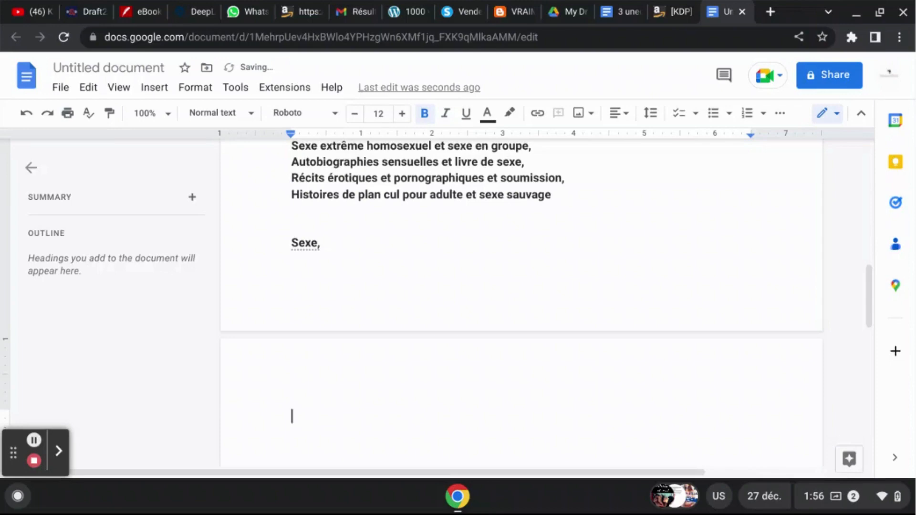
key(ctrl+z)
key(ctrl+z)
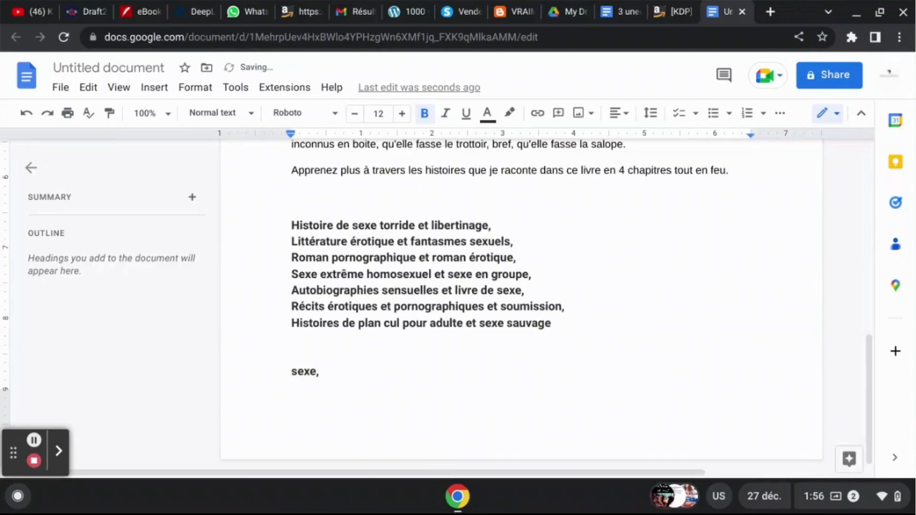
key(BackSpace)
text(, histoire)
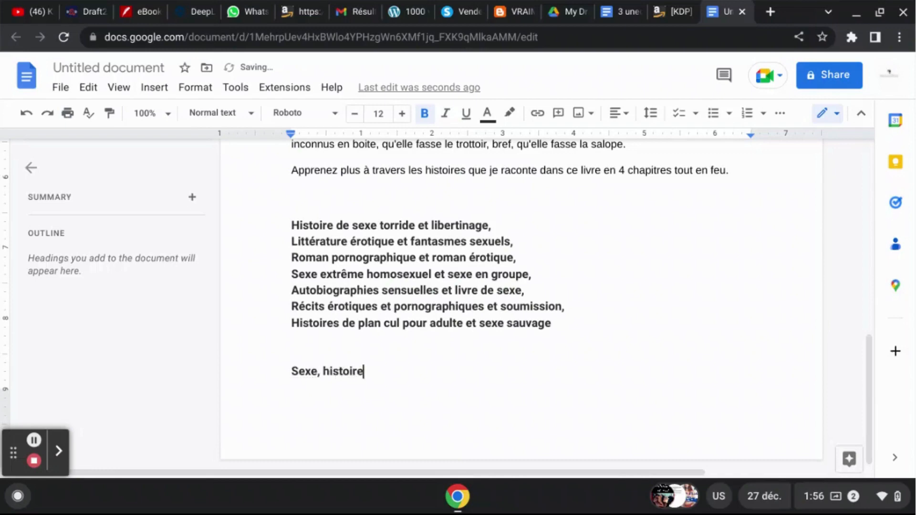
text( de sexe,)
text(histoir)
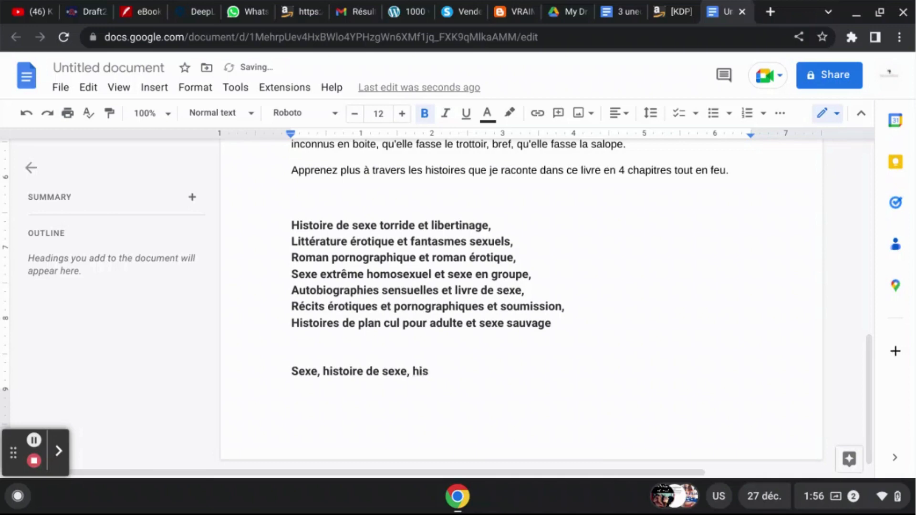
text(e erotique,)
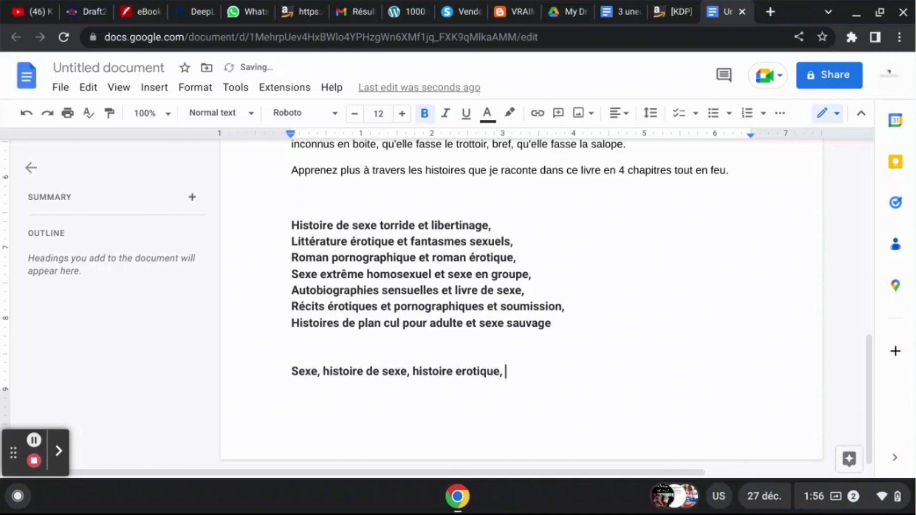
- Extend the example keyword line with "sexe torride histoire libertinage," and delete the whole line
text(sexe torrite)
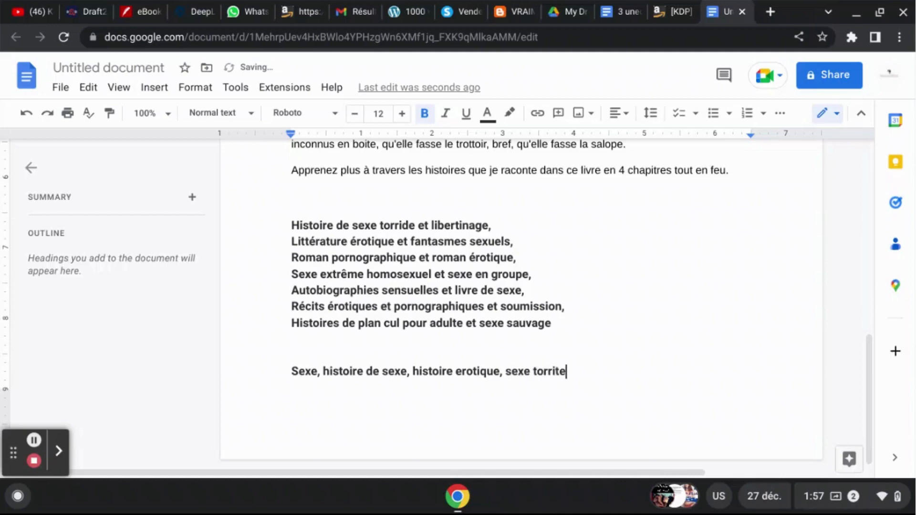
key(BackSpace)
key(BackSpace)
text(de his)
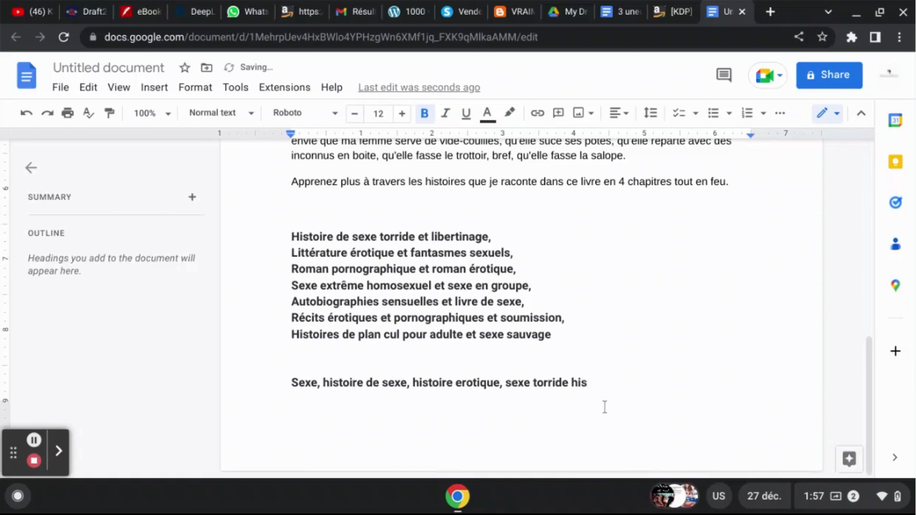
text(toire libertinage)
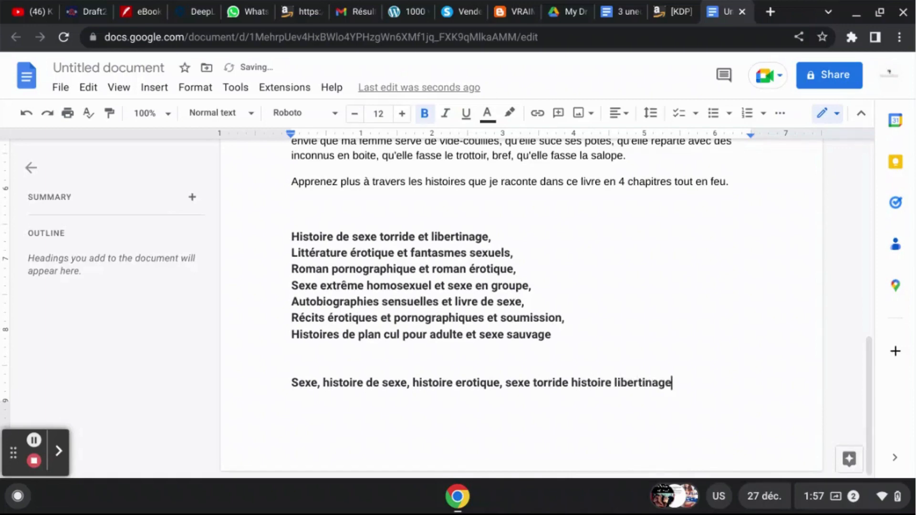
text(,)
key(shift+Up)
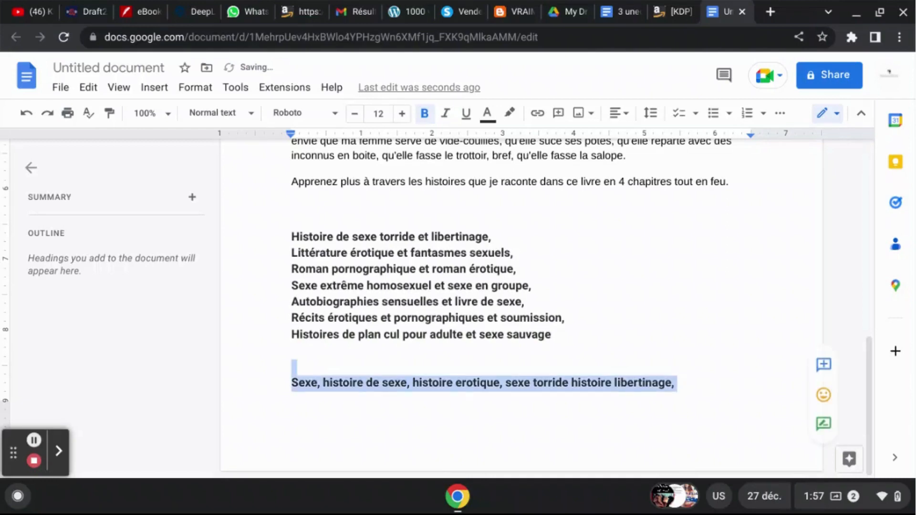
key(BackSpace)
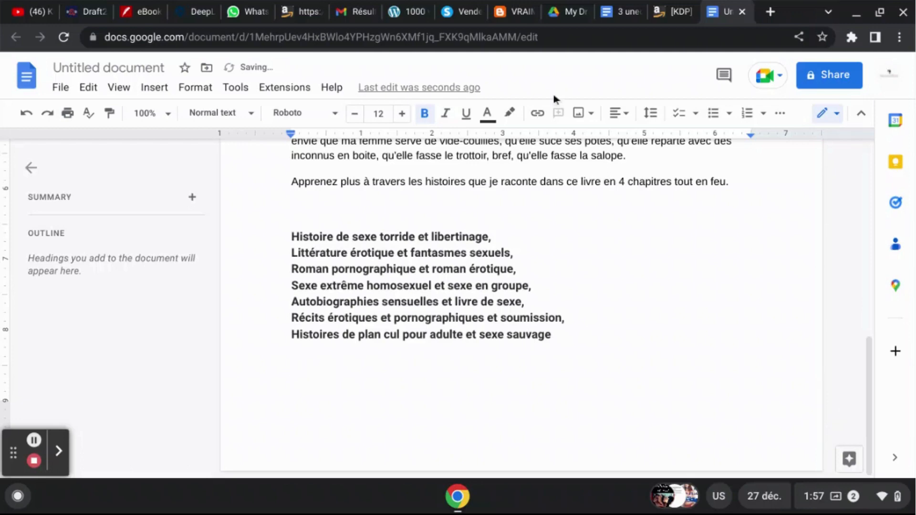
- Copy the seven keyword phrases from the Google Docs draft, paste them at the end of the KDP Description and remove the blank lines below them
click(495, 238)
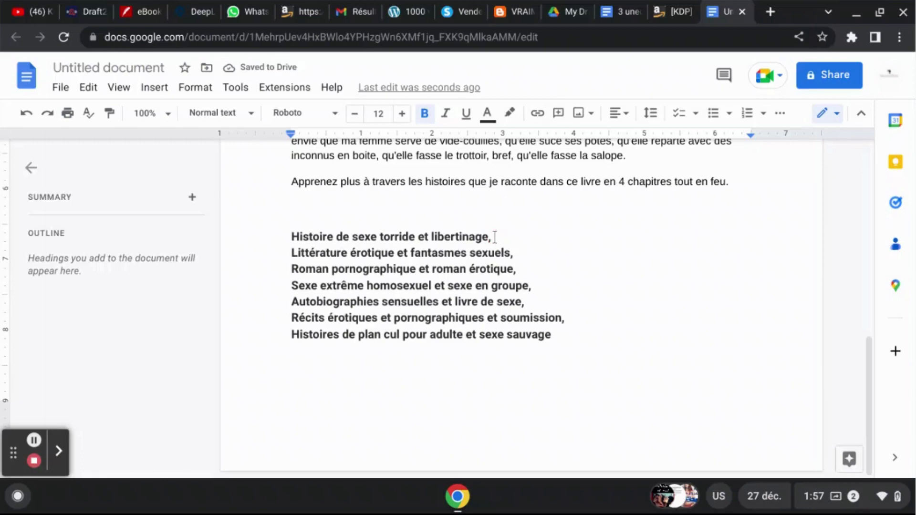
click(566, 335)
drag(566, 335, 285, 245)
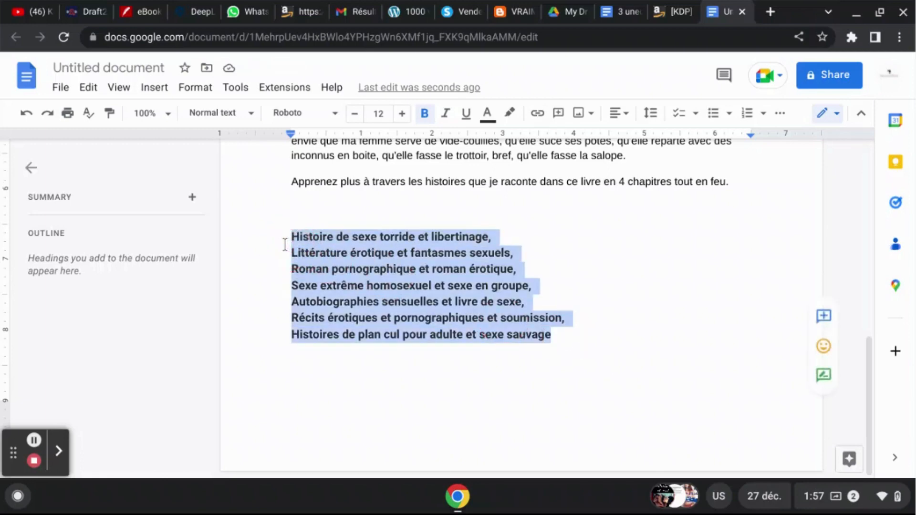
click(667, 1)
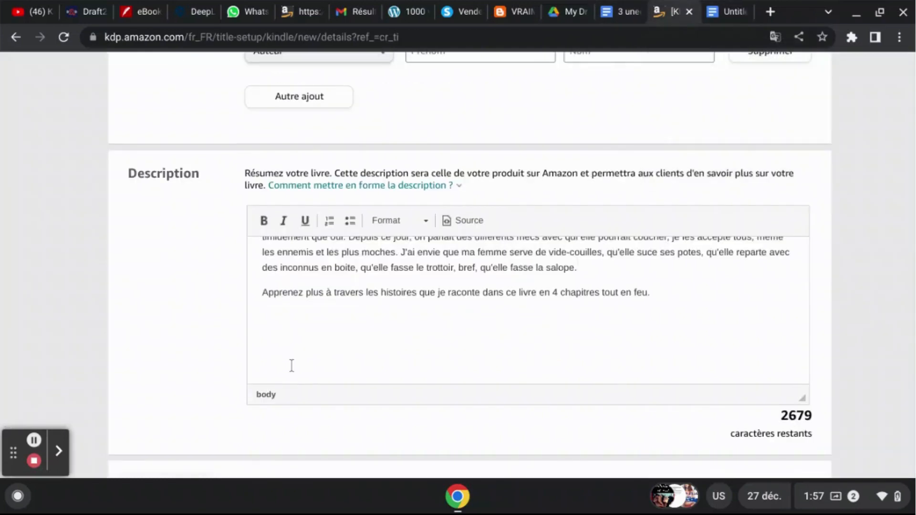
key(ctrl+v)
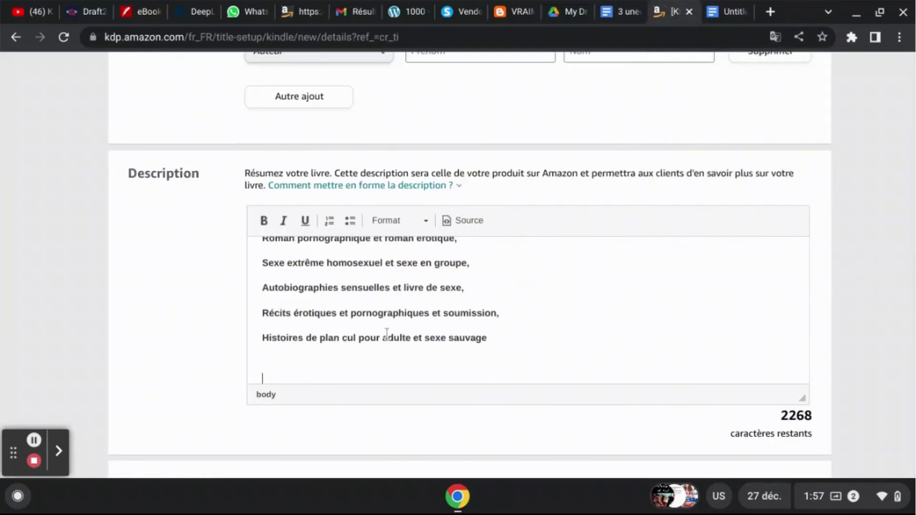
key(BackSpace)
key(BackSpace)
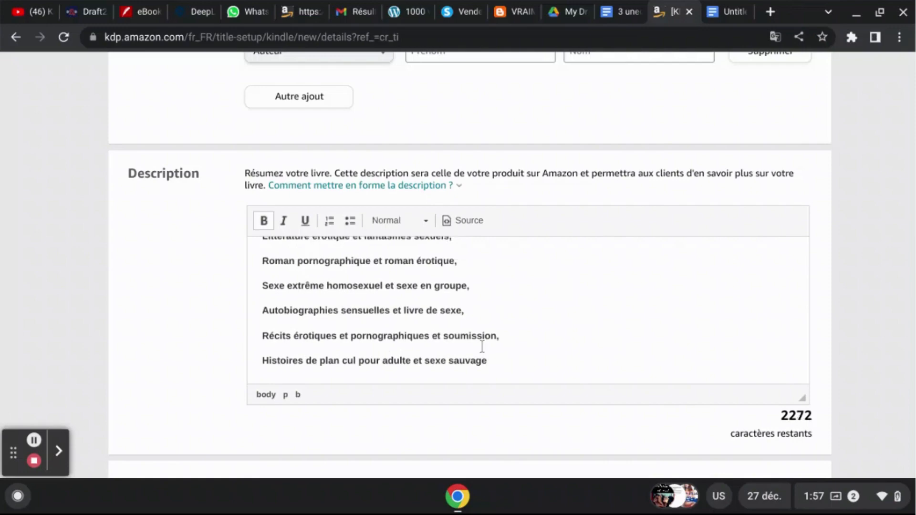
- Declare under Droits de publication that you hold the copyright and the required publishing rights
scroll(837, 332, down, 3)
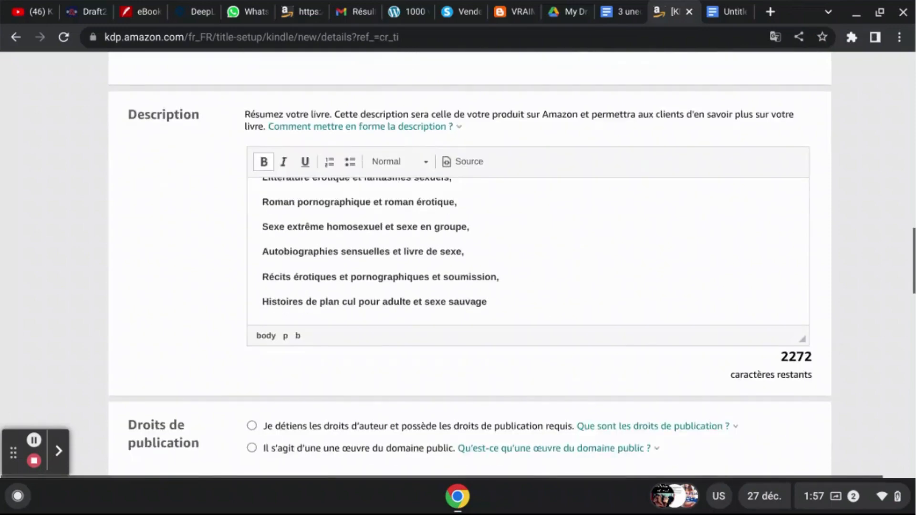
scroll(139, 207, down, 3)
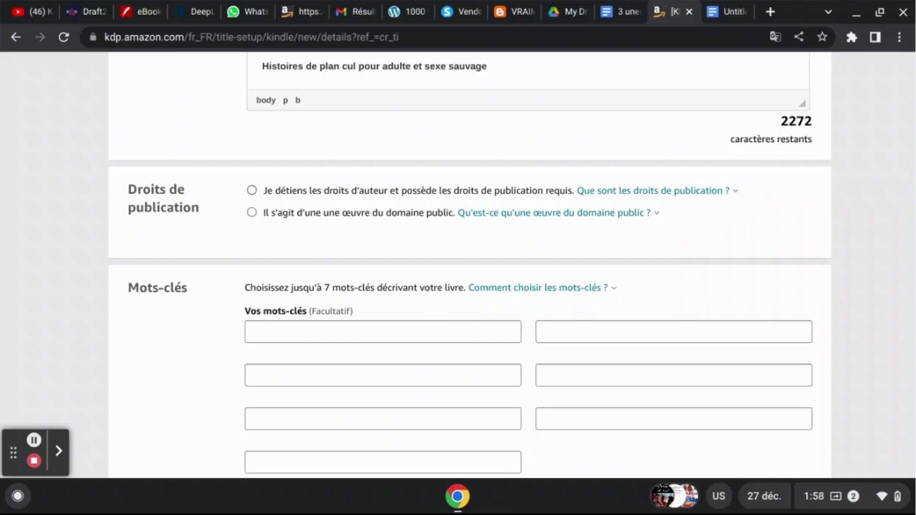
click(252, 191)
- Move the phrase "Histoires de plan cul pour adulte et sexe sauvage" from the Description to the seventh keyword field
click(260, 67)
key(shift+Down)
key(ctrl+c)
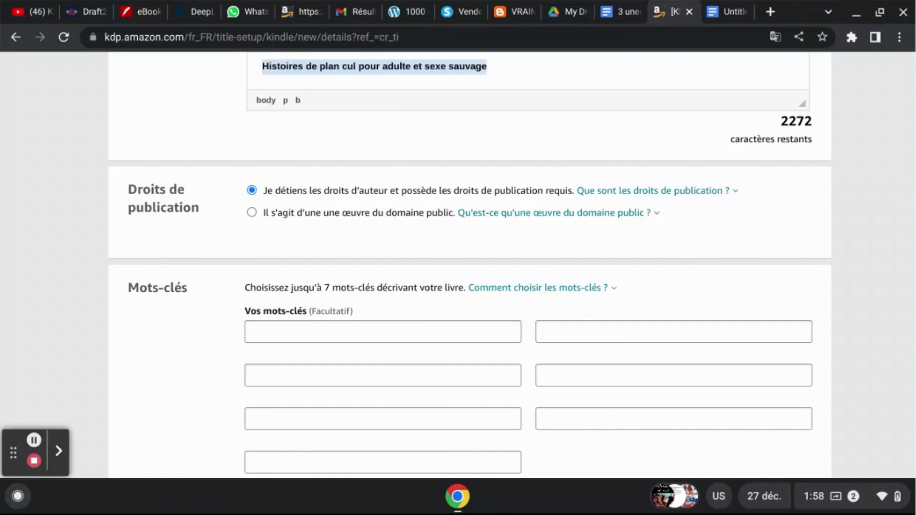
key(BackSpace)
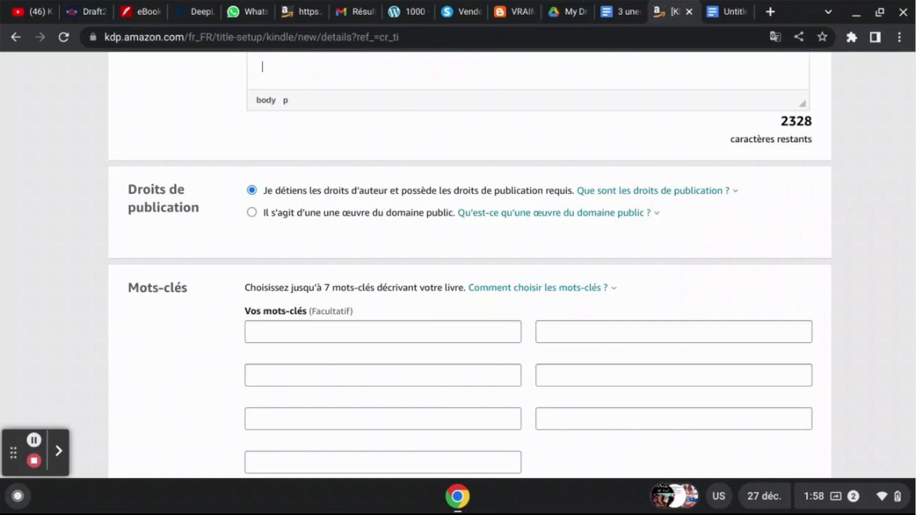
click(351, 466)
key(ctrl+v)
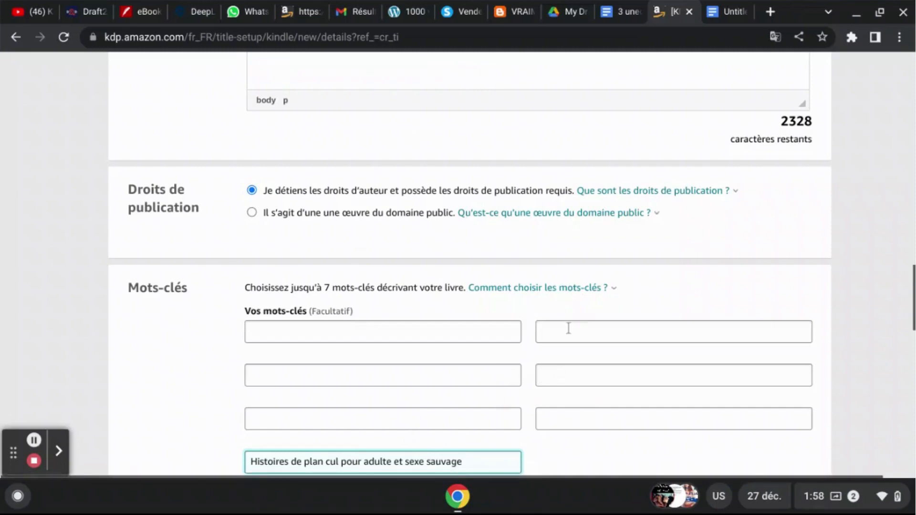
- Move the phrase "Récits érotiques et pornographiques et soumission," from the Description to the fifth keyword field, removing the empty lines it leaves
click(272, 86)
key(BackSpace)
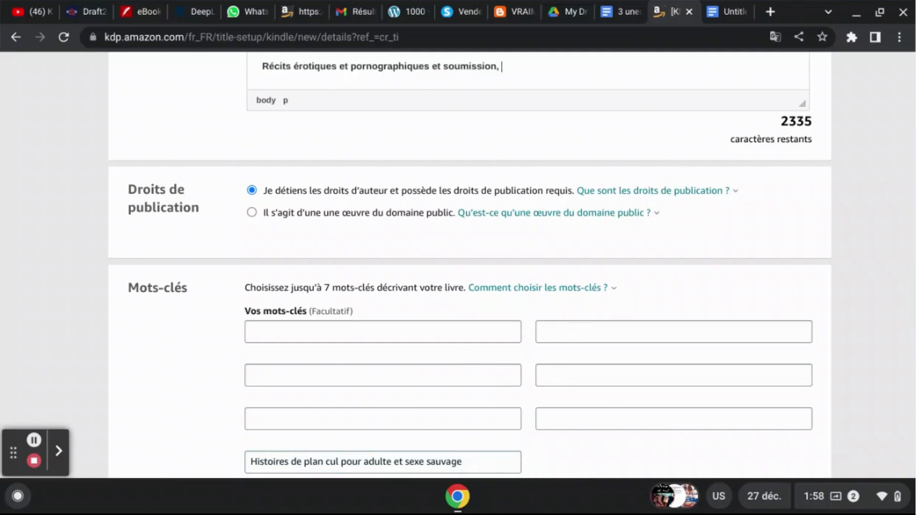
key(shift+Home)
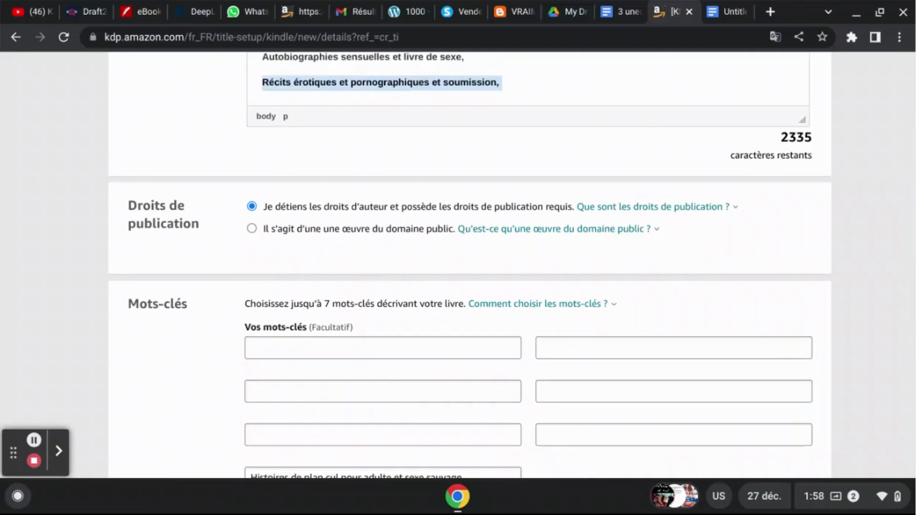
key(BackSpace)
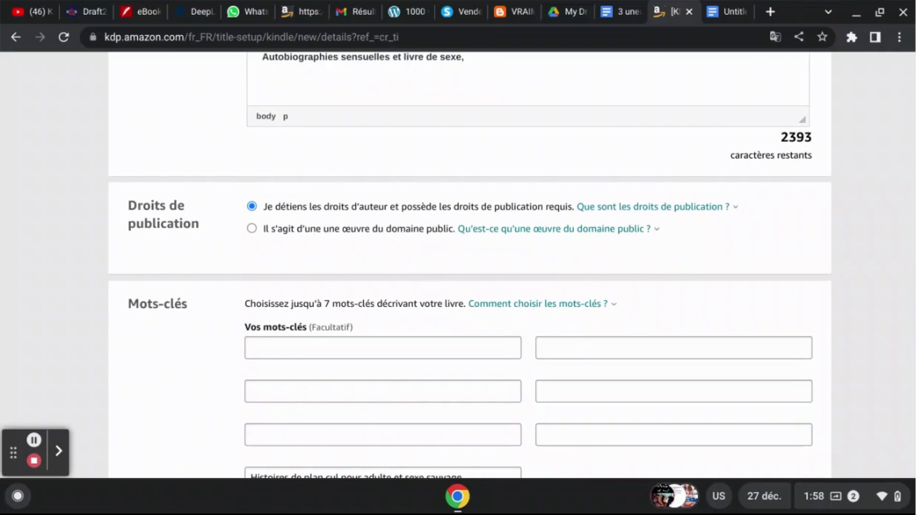
key(BackSpace)
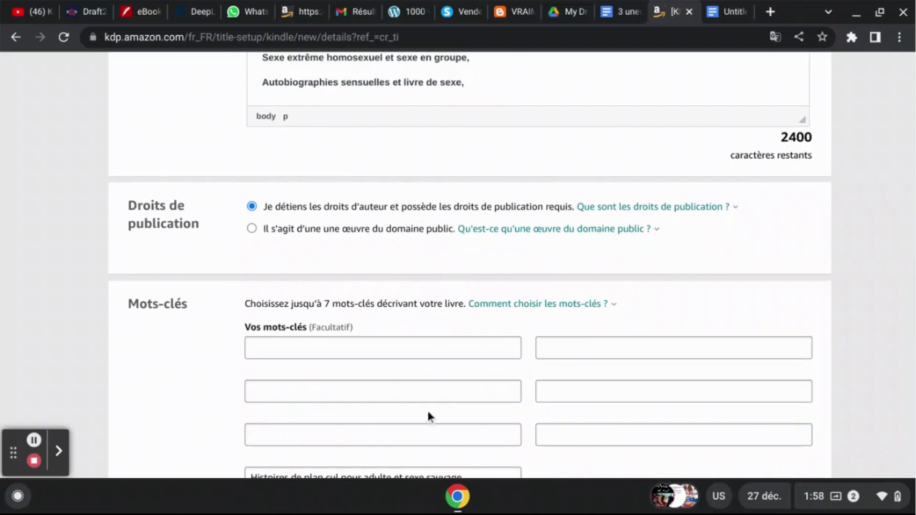
click(422, 429)
text(Récits érotiques et pornographiques et soumission,)
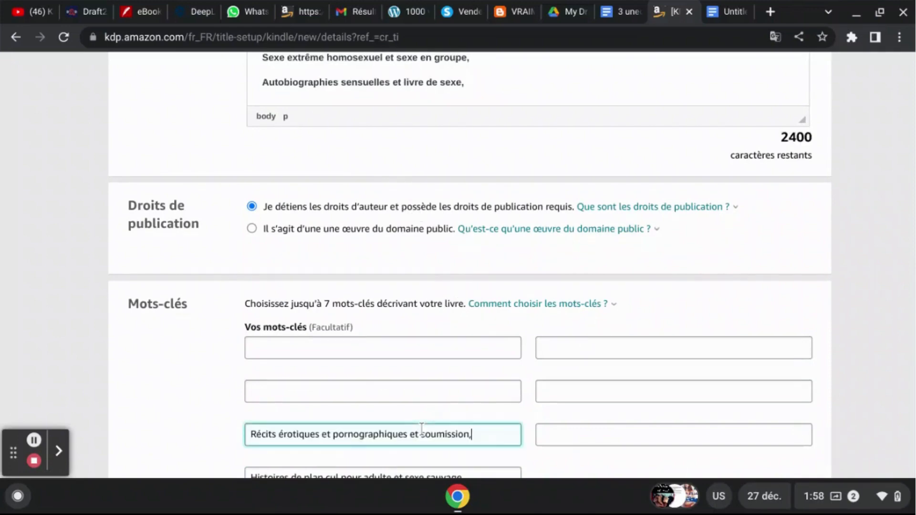
- Move the phrase "Autobiographies sensuelles et livre de sexe," from the Description to the sixth keyword field, removing its empty line
click(477, 81)
key(shift+Up)
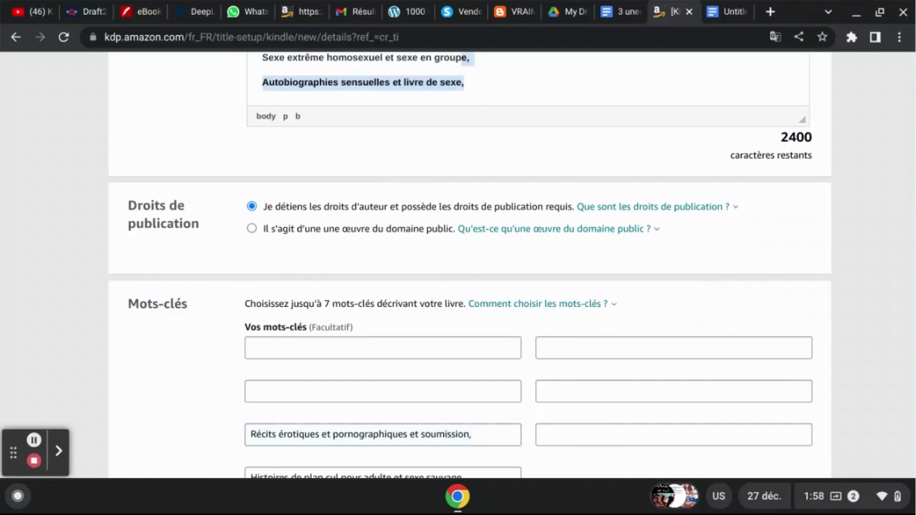
key(shift+Right)
key(shift+Right)
key(shift+Right)
key(ctrl+c)
key(BackSpace)
key(BackSpace)
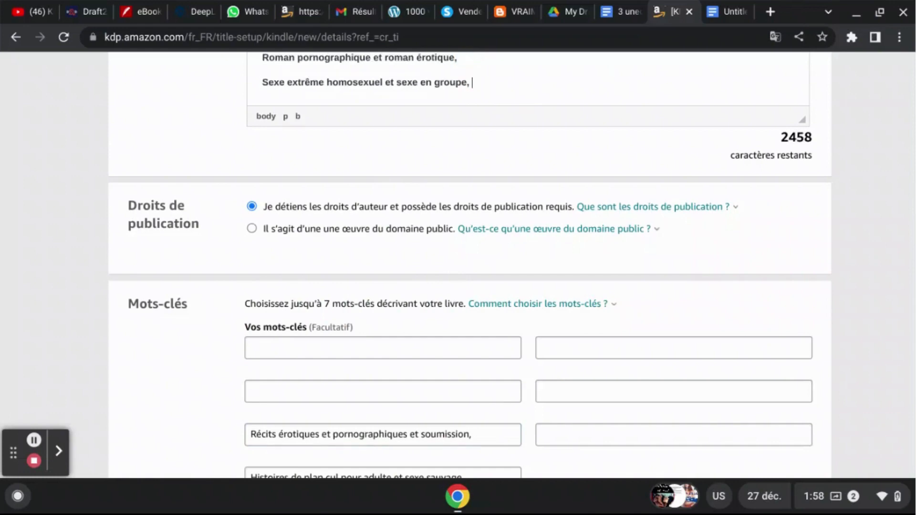
click(544, 440)
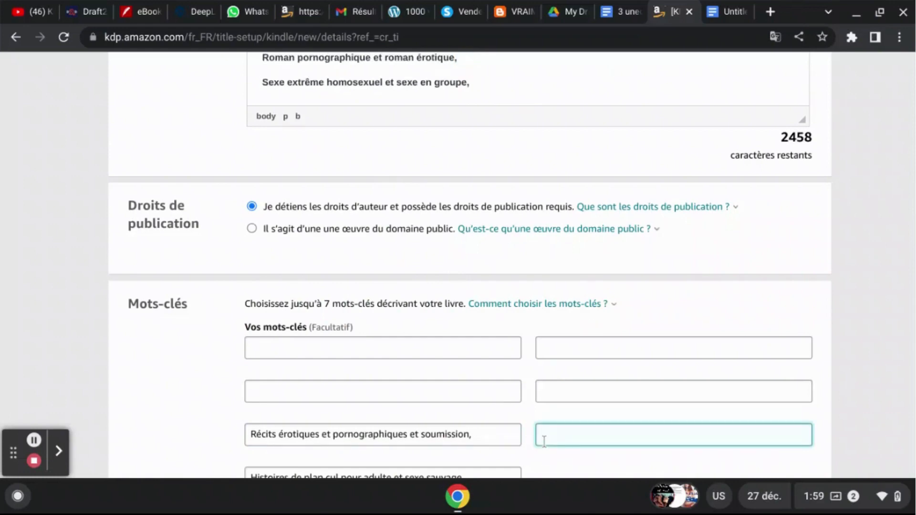
key(ctrl+v)
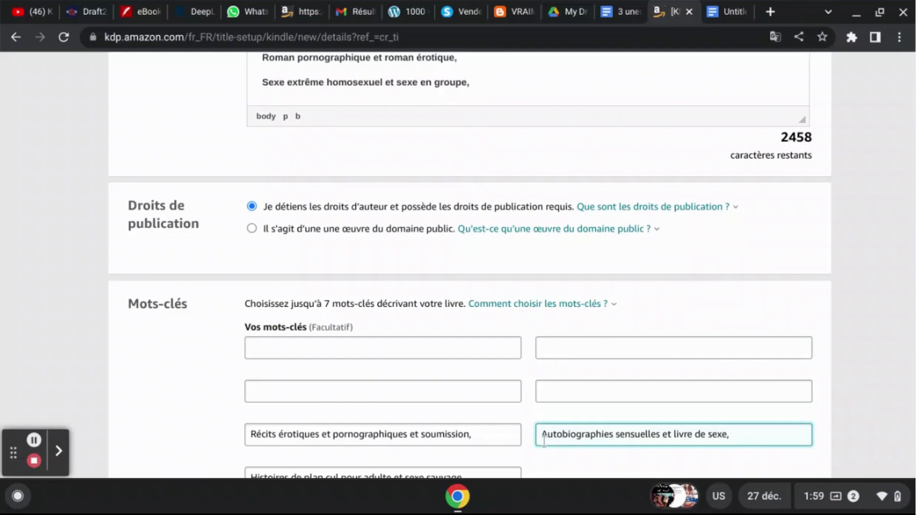
- Move the phrase "Sexe extrême homosexuel et sexe en groupe," from the end of the Description to the third keyword field
click(483, 87)
key(shift+Home)
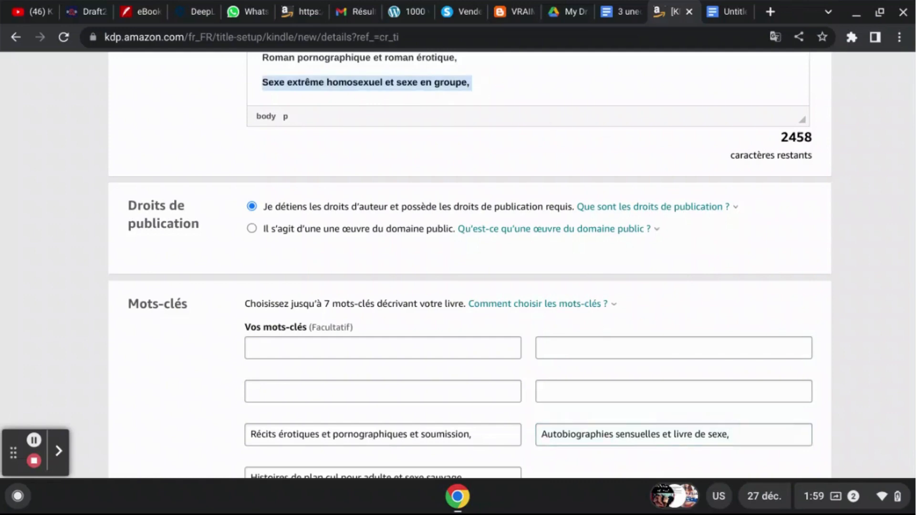
key(ctrl+x)
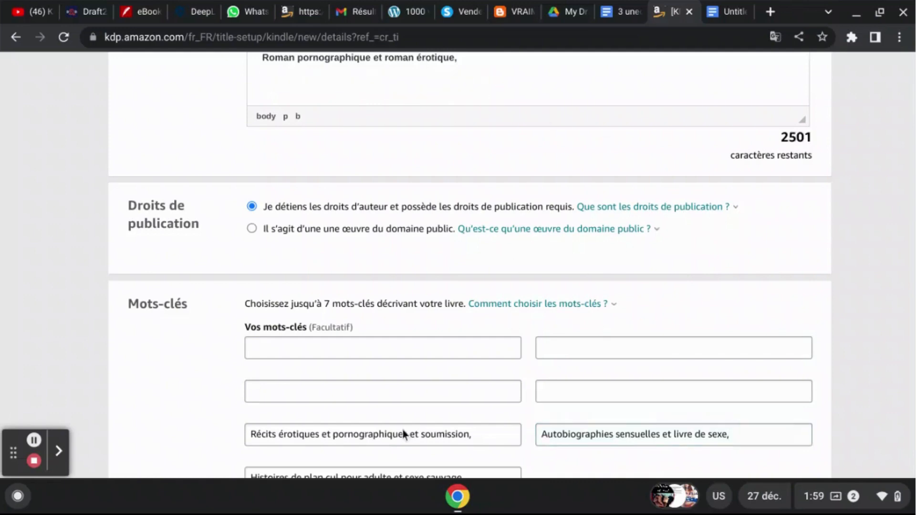
click(430, 400)
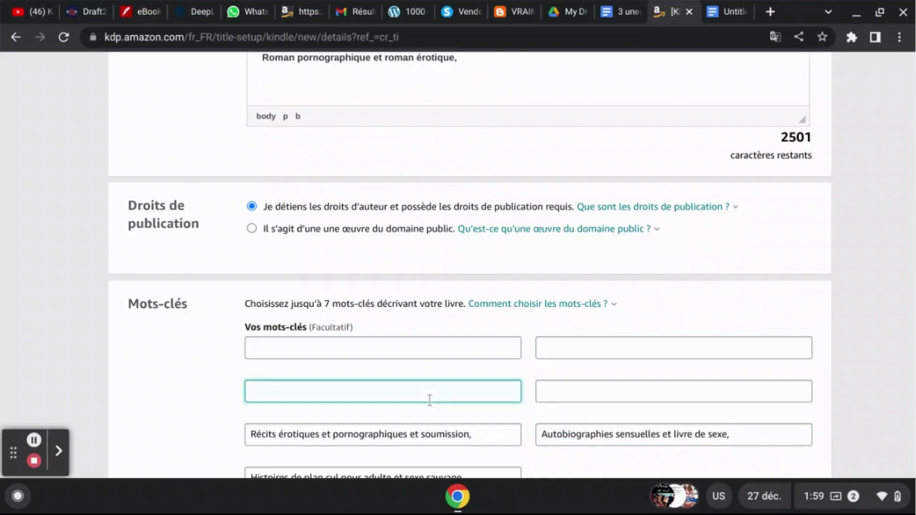
key(ctrl+v)
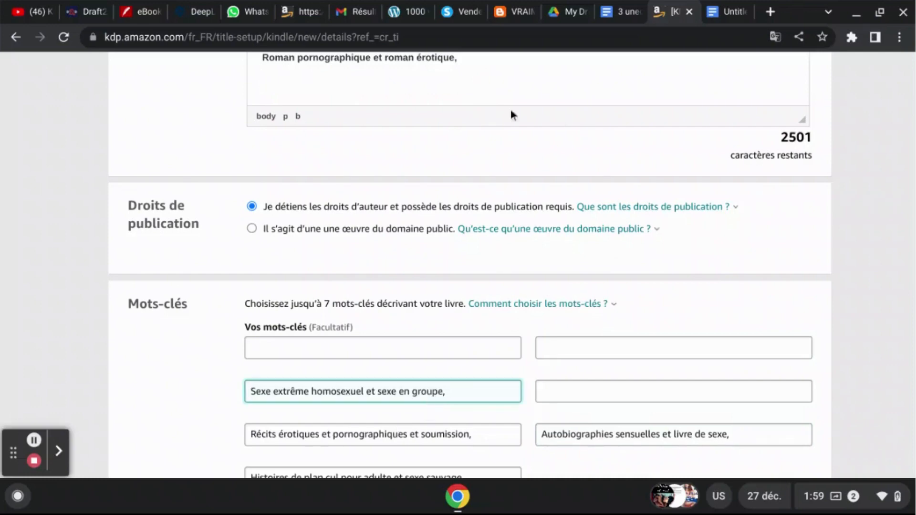
- Remove the empty last line of the Description and move the phrase "Roman pornographique et roman érotique," to the fourth keyword field
click(442, 98)
key(BackSpace)
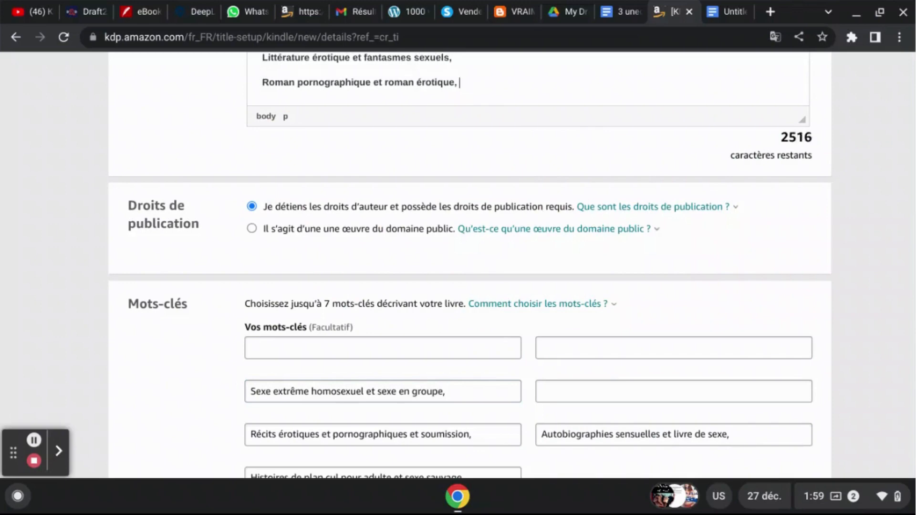
key(shift+Home)
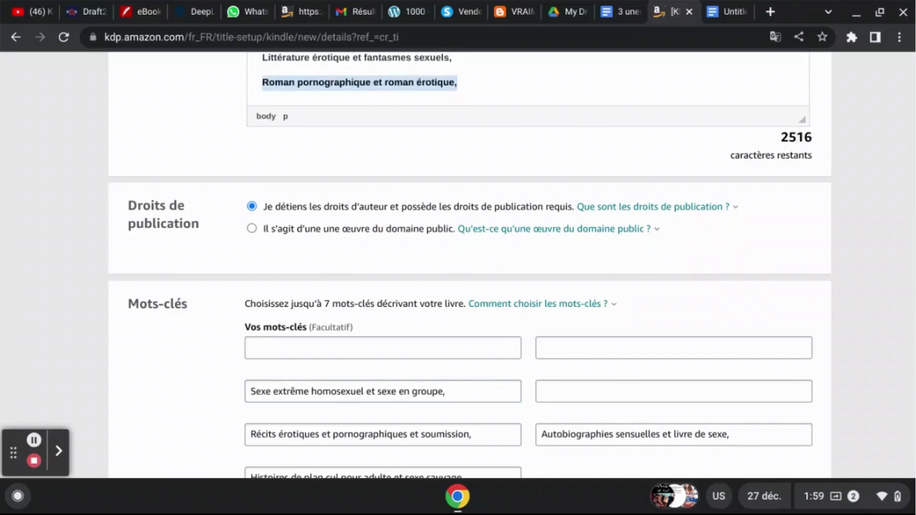
key(BackSpace)
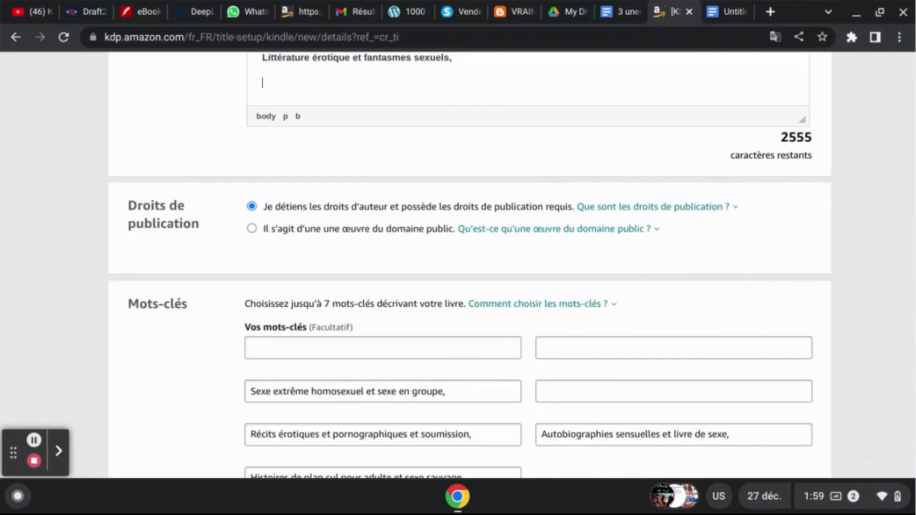
click(568, 396)
key(ctrl+v)
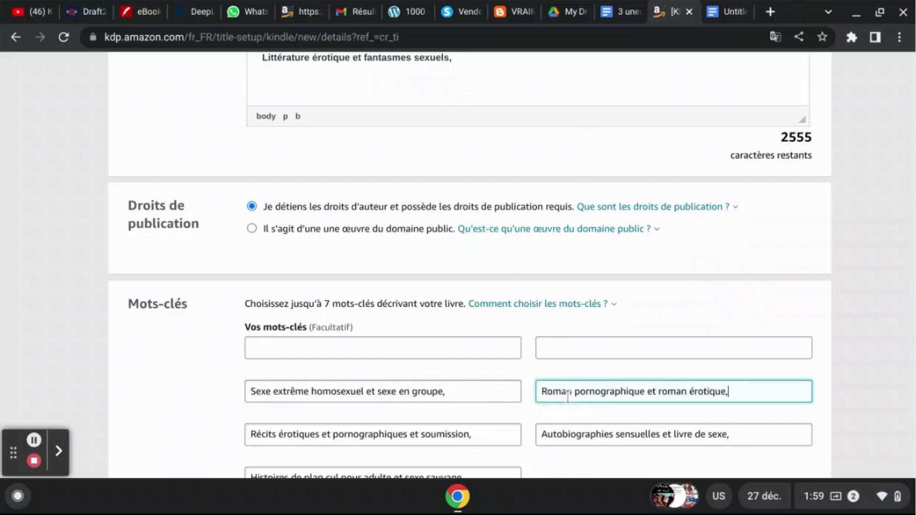
- Move the phrase "Littérature érotique et fantasmes sexuels," from the Description to the first keyword field, removing the surrounding empty lines
click(392, 95)
key(BackSpace)
key(BackSpace)
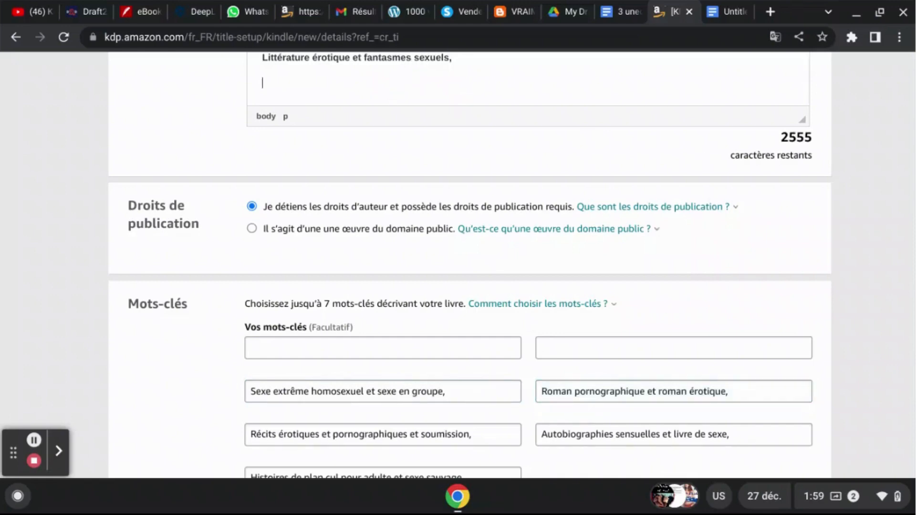
key(BackSpace)
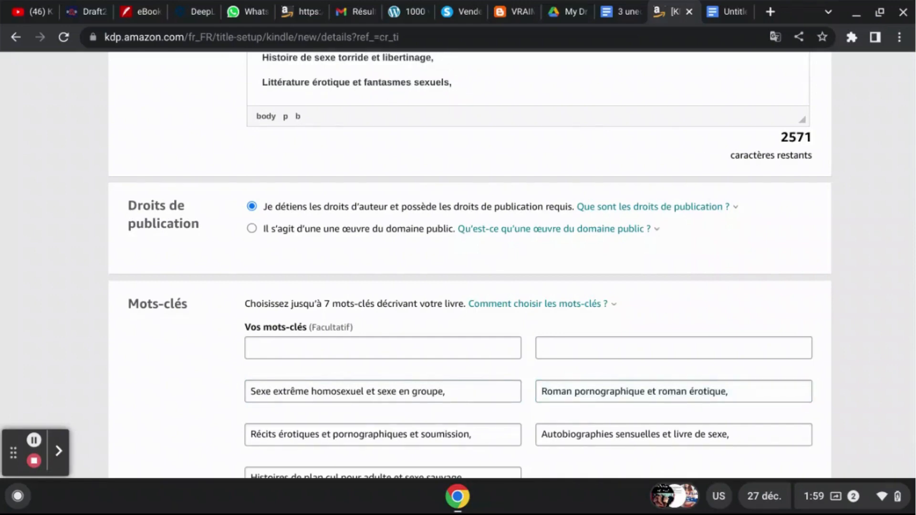
key(shift+Home)
key(ctrl+c)
key(BackSpace)
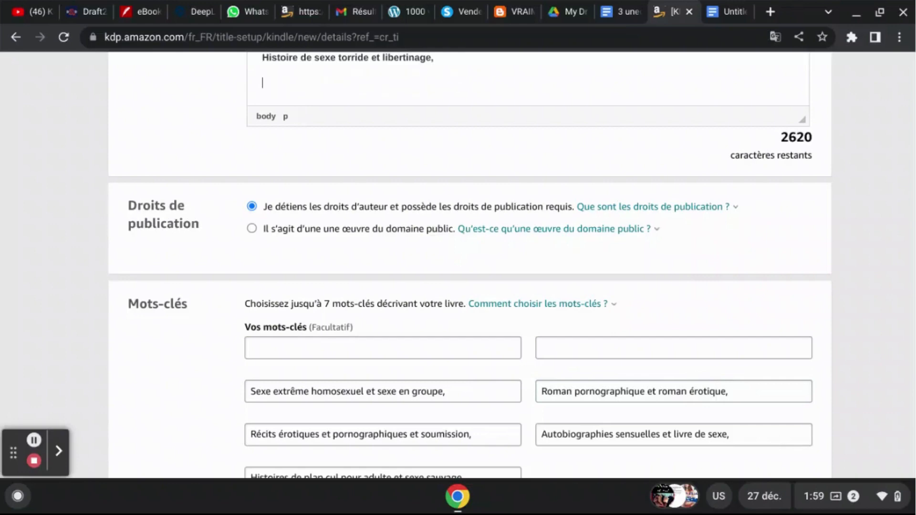
key(BackSpace)
key(BackSpace)
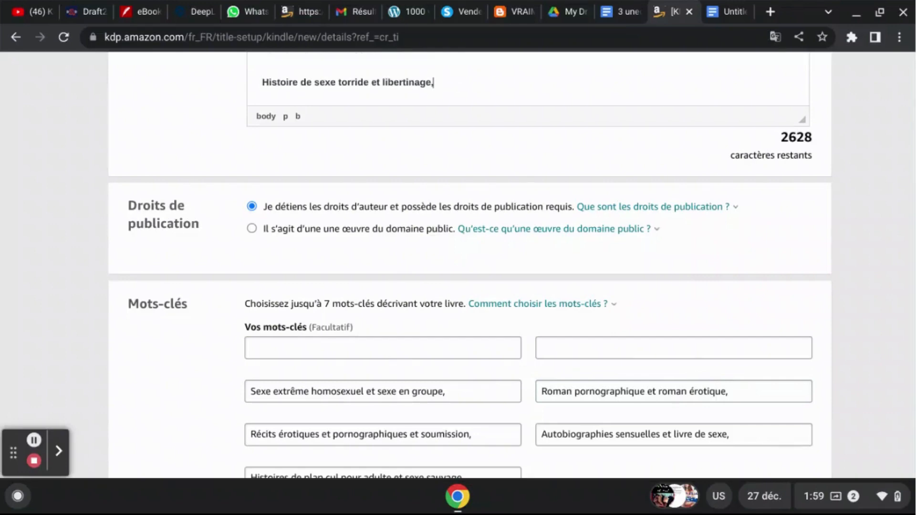
click(430, 356)
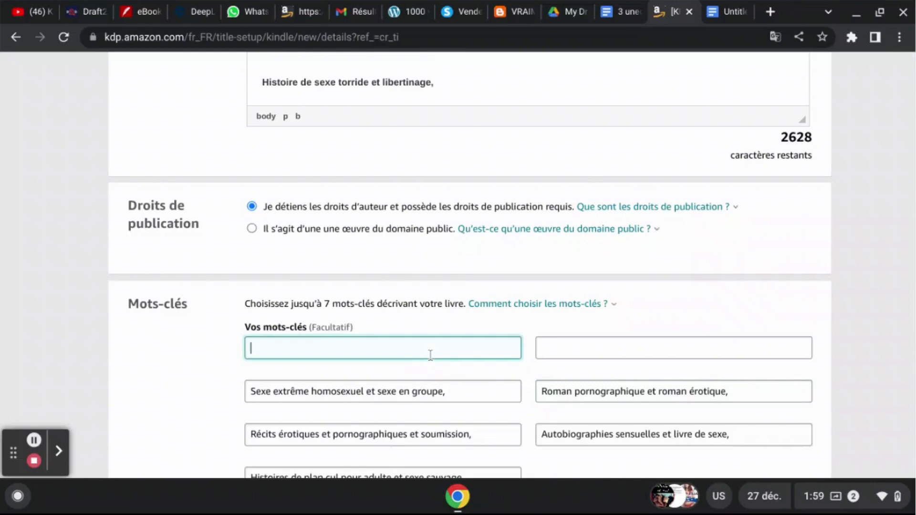
key(ctrl+v)
- Move the phrase "Histoire de sexe torride et libertinage," from the end of the Description to the second keyword field, removing its empty lines
click(443, 86)
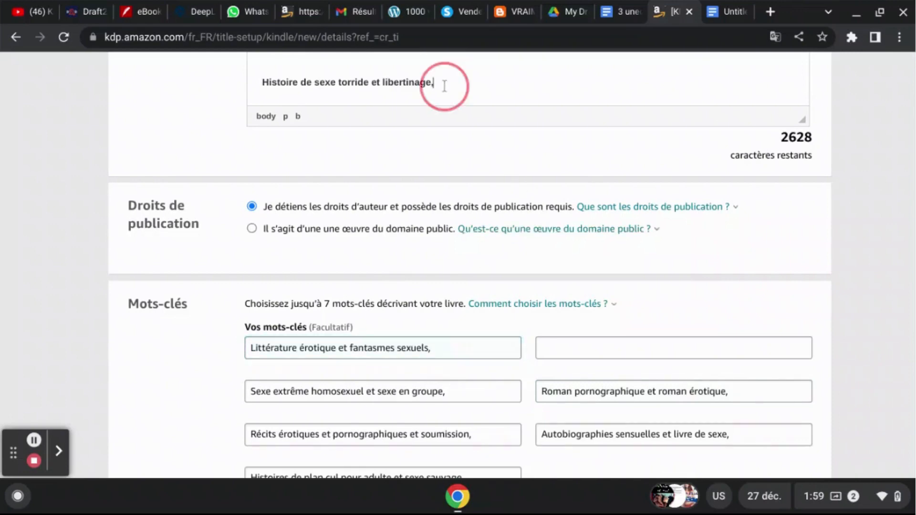
key(shift+Up)
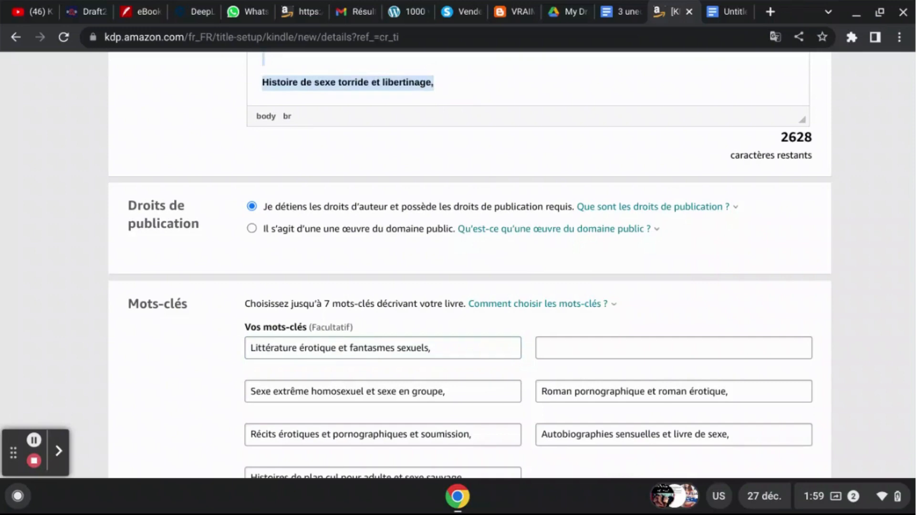
click(264, 79)
key(shift+End)
key(ctrl+c)
key(BackSpace)
key(BackSpace)
key(BackSpace)
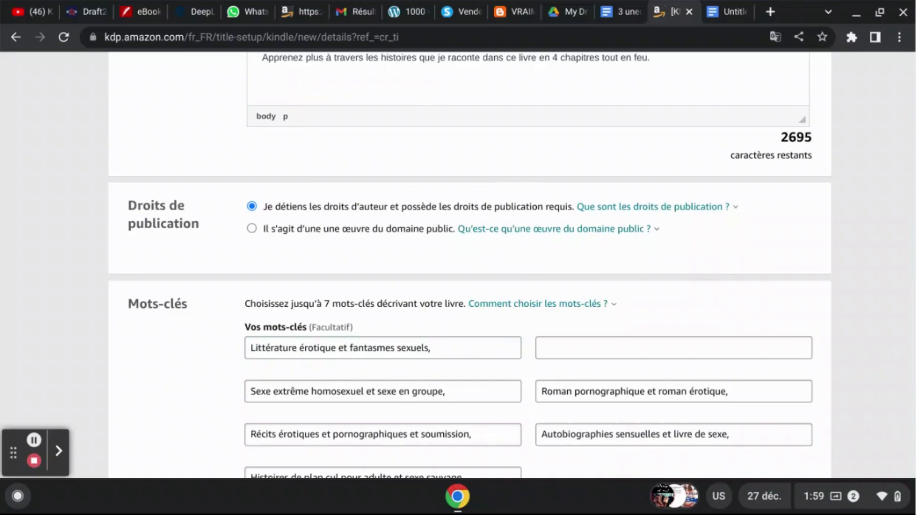
click(556, 346)
key(ctrl+v)
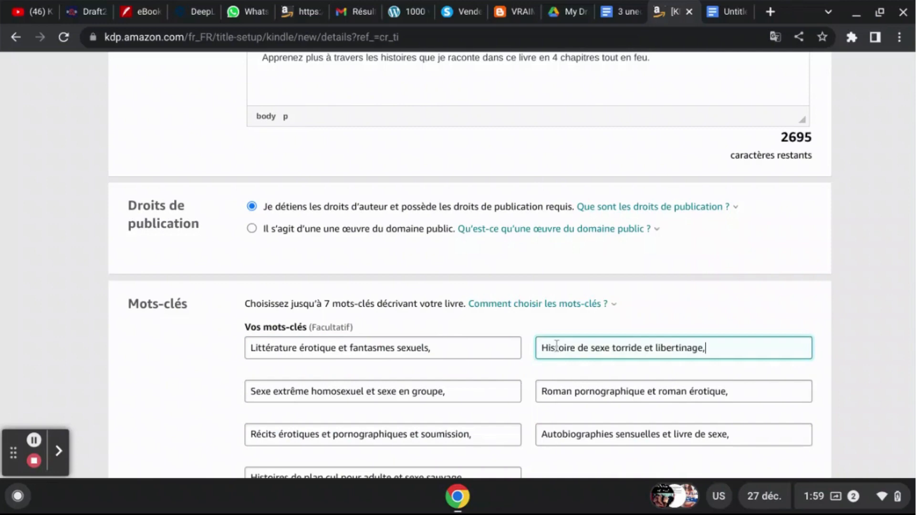
click(879, 350)
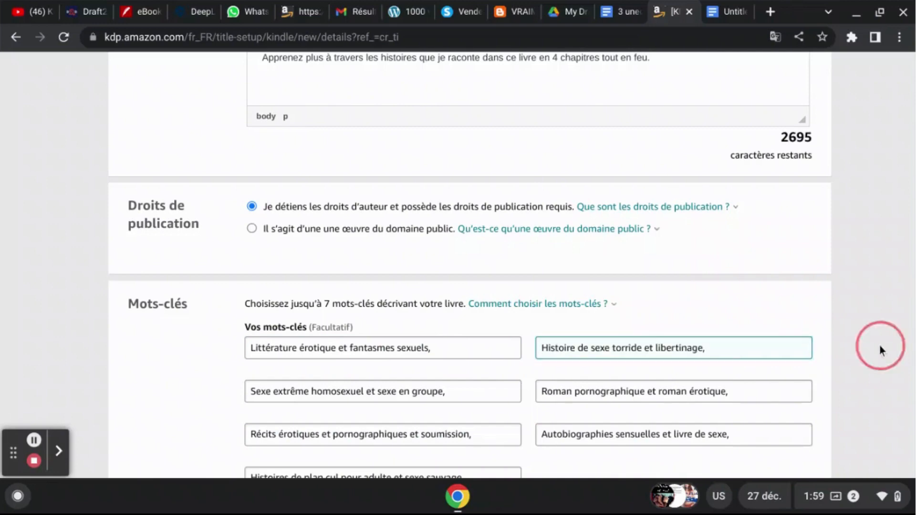
- Start defining the book's categories and select Fiction > Érotique as the first one
scroll(880, 351, down, 1)
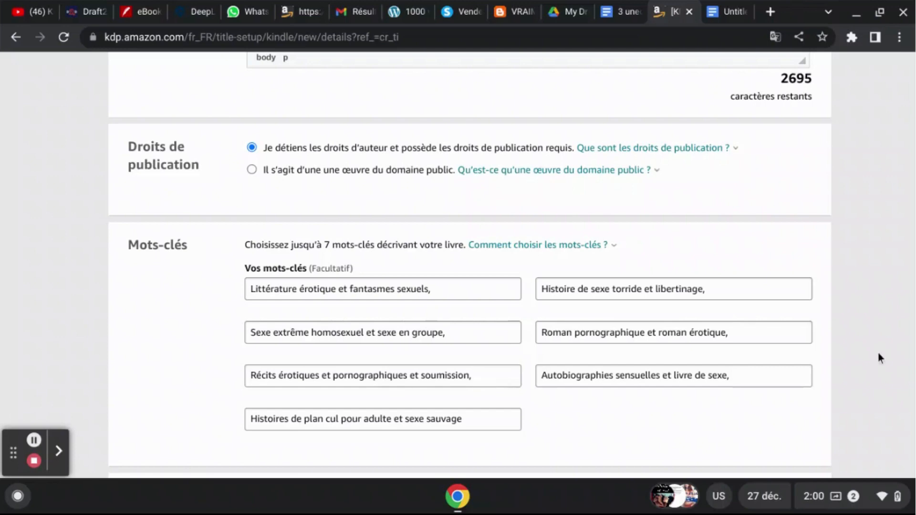
scroll(874, 359, down, 5)
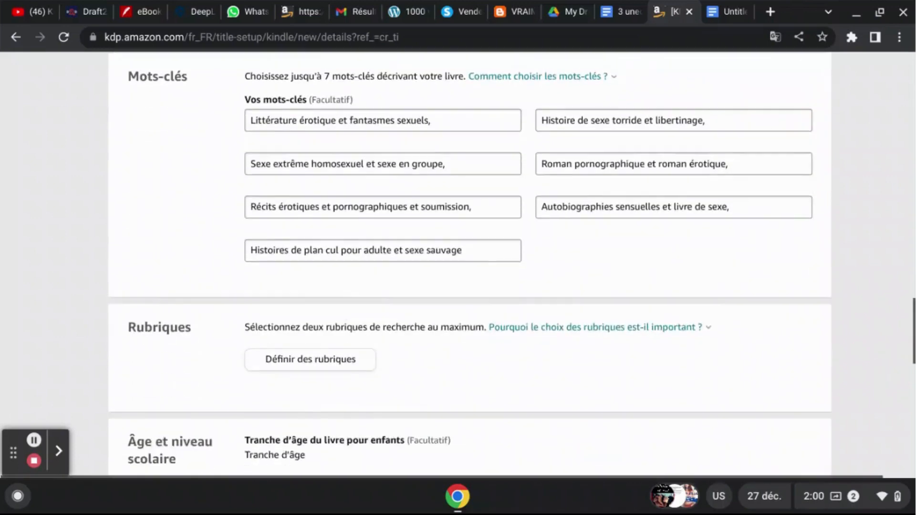
scroll(458, 265, down, 1)
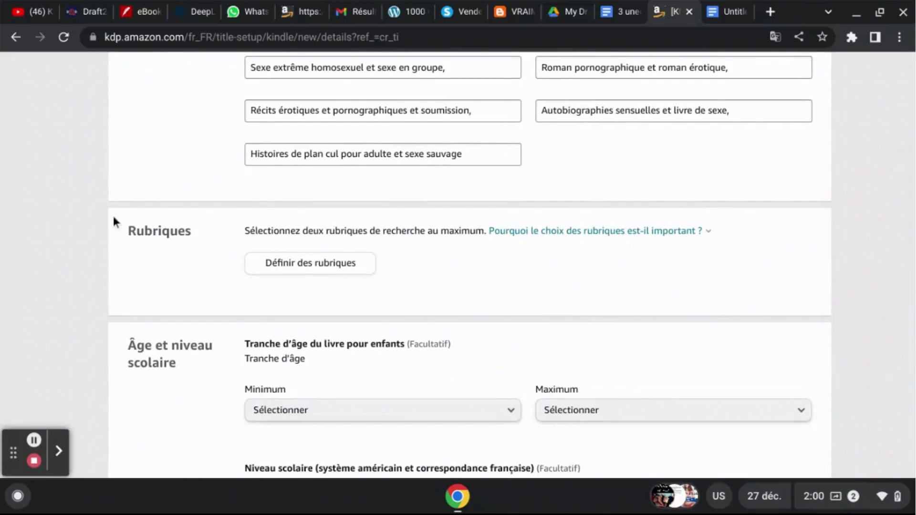
drag(125, 235, 184, 244)
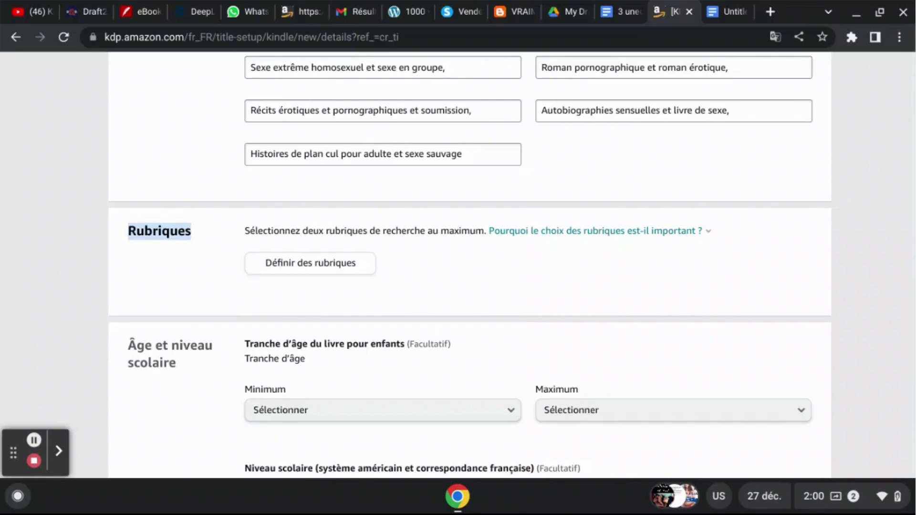
click(285, 263)
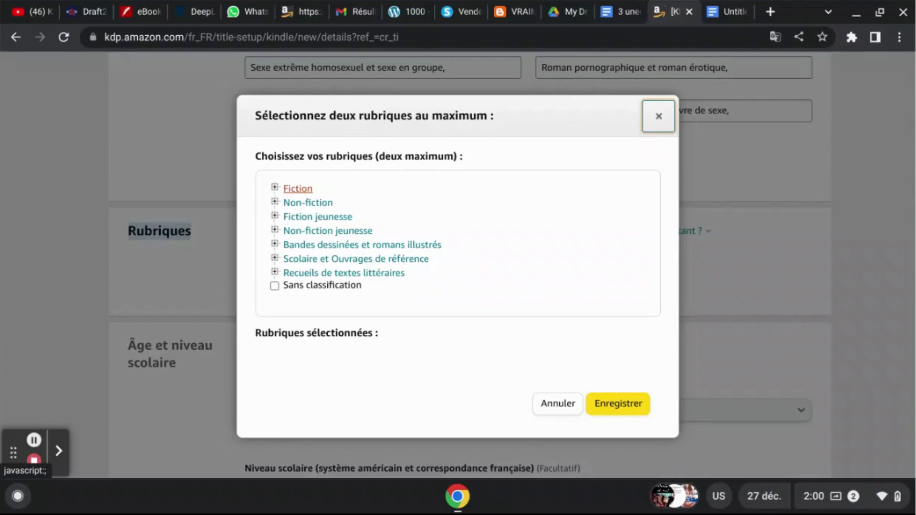
click(306, 191)
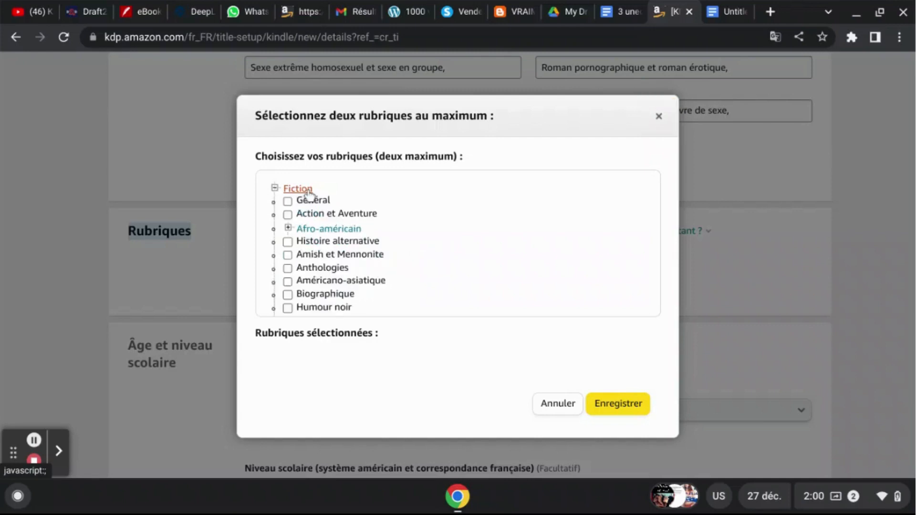
scroll(374, 306, down, 1)
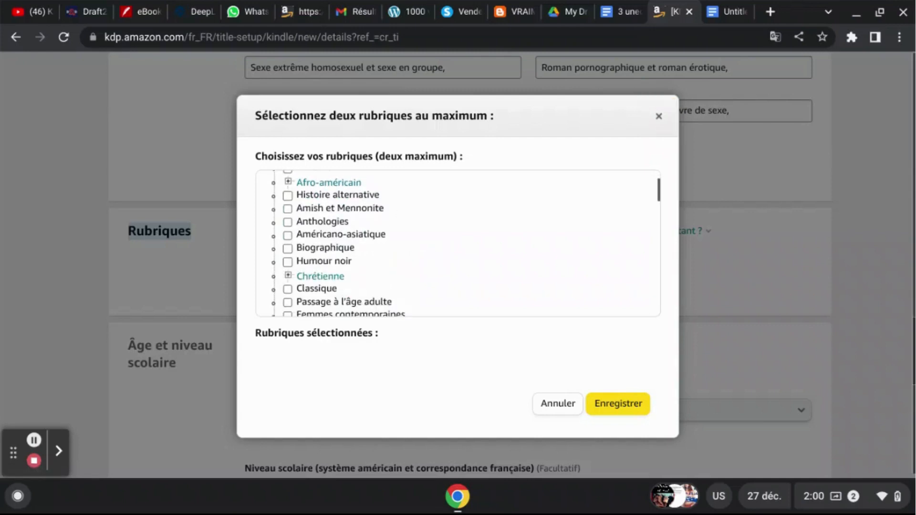
scroll(393, 281, down, 1)
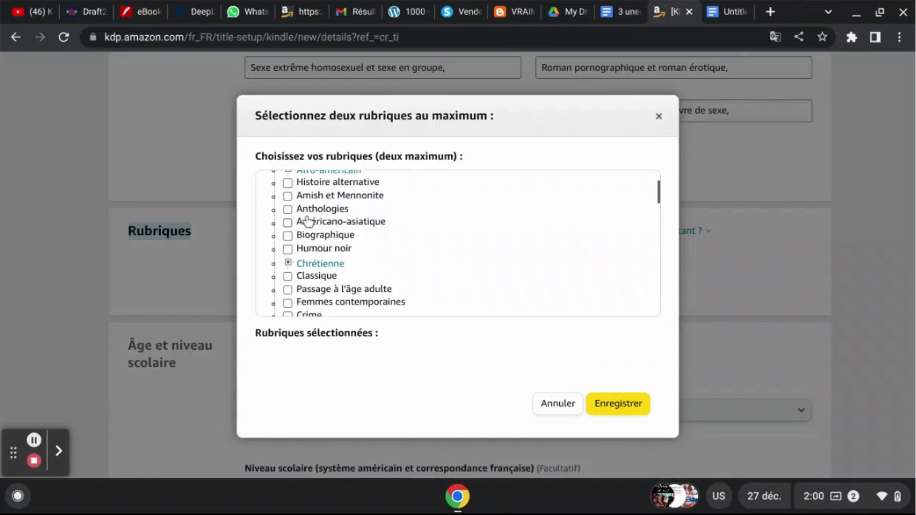
scroll(307, 221, down, 3)
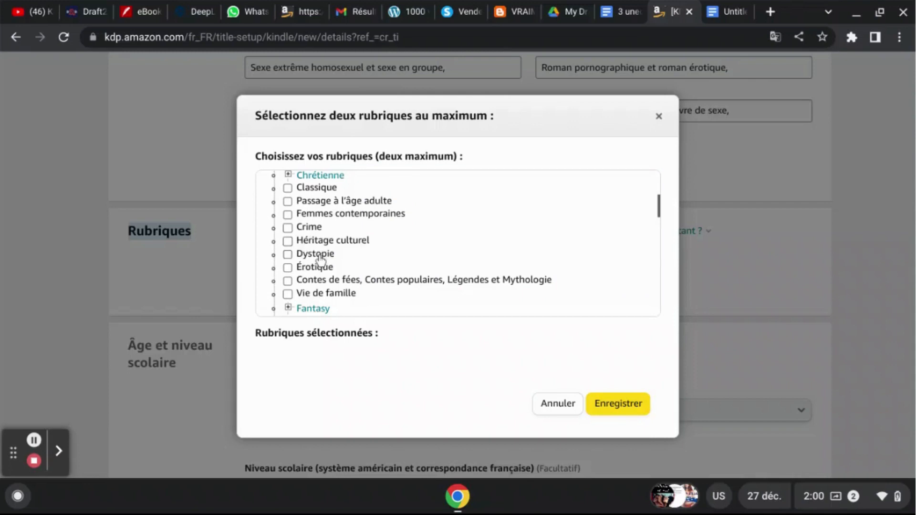
click(287, 267)
- Add Fiction > Littérature sentimentale > Érotique as the second category and save the category selection
scroll(288, 272, down, 3)
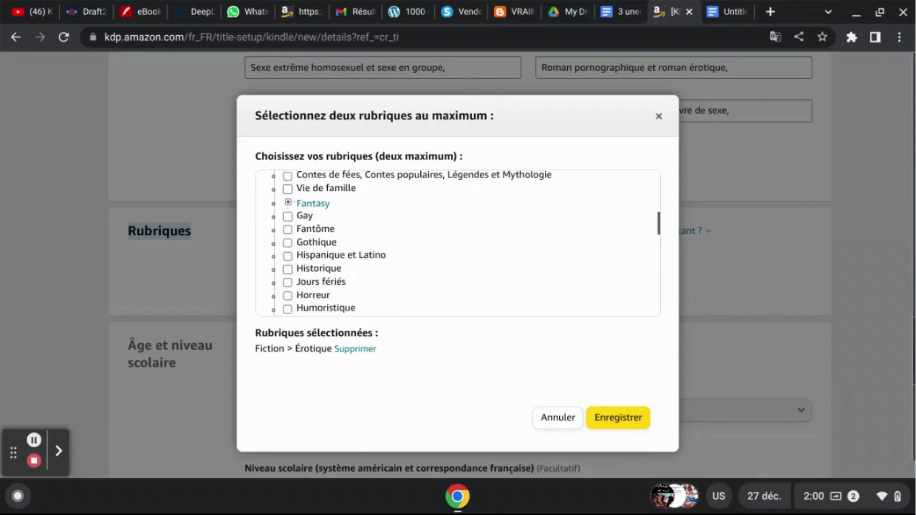
scroll(288, 272, down, 10)
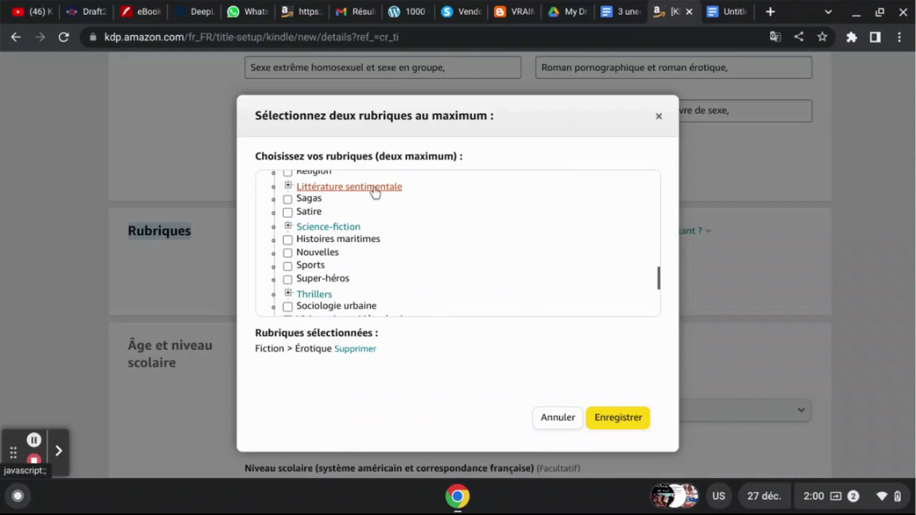
click(376, 190)
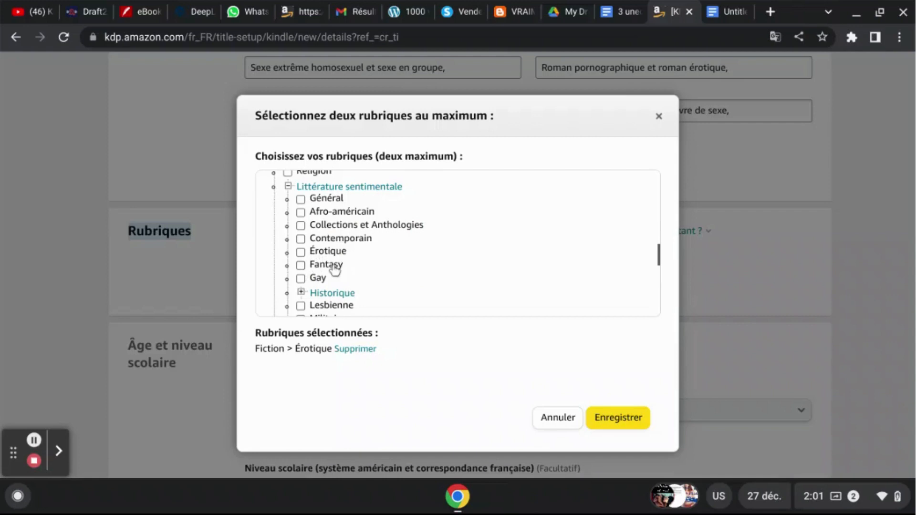
click(301, 253)
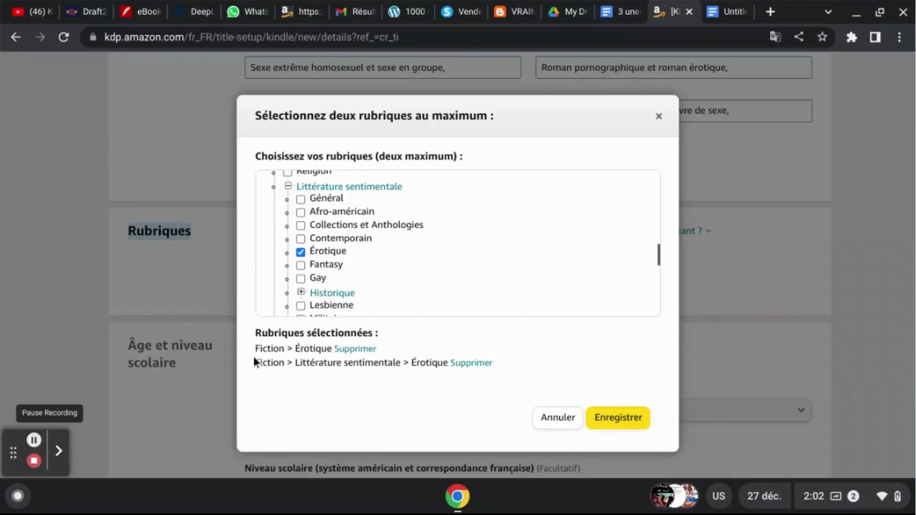
click(606, 420)
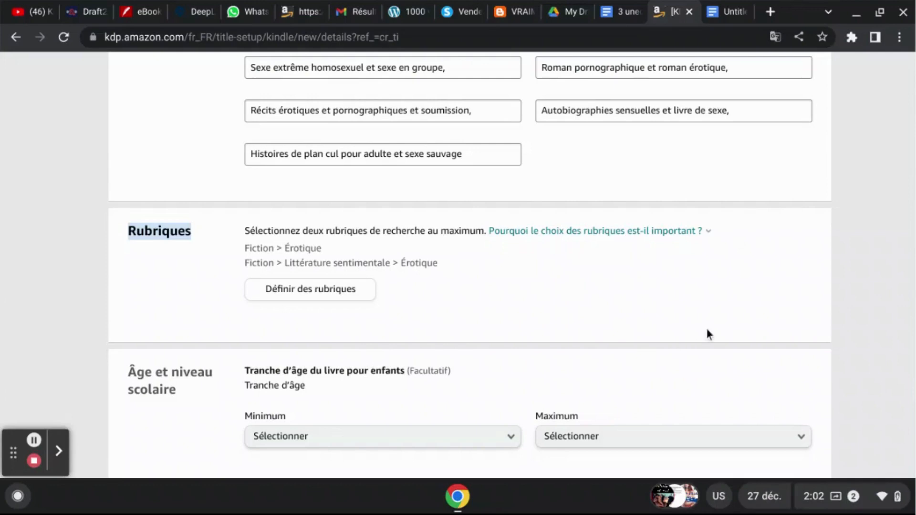
- Review the details form from the language and title through the keywords and categories to the age range and publication option
scroll(707, 334, down, 1)
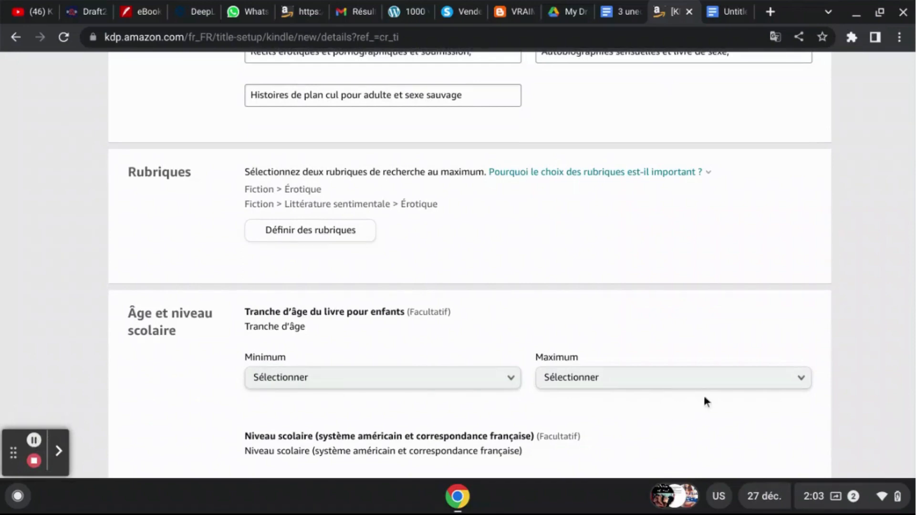
scroll(799, 324, up, 10)
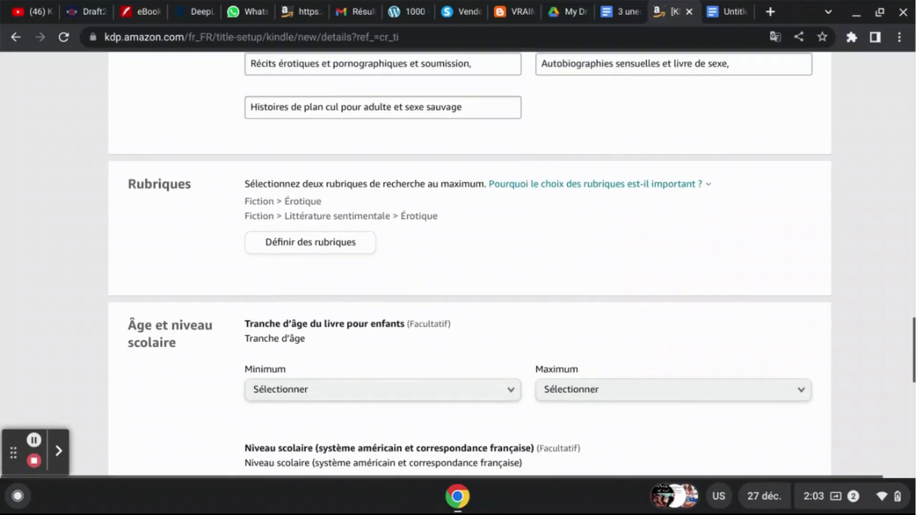
scroll(470, 262, up, 15)
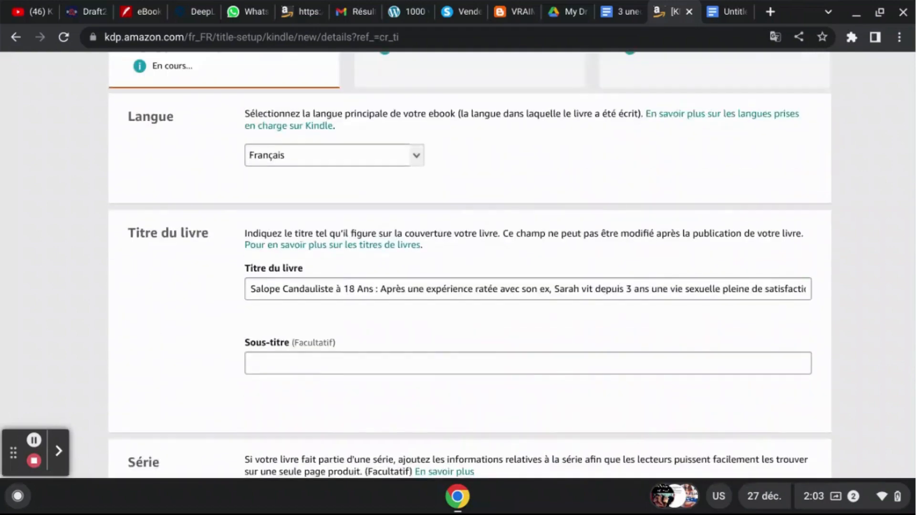
scroll(470, 262, up, 3)
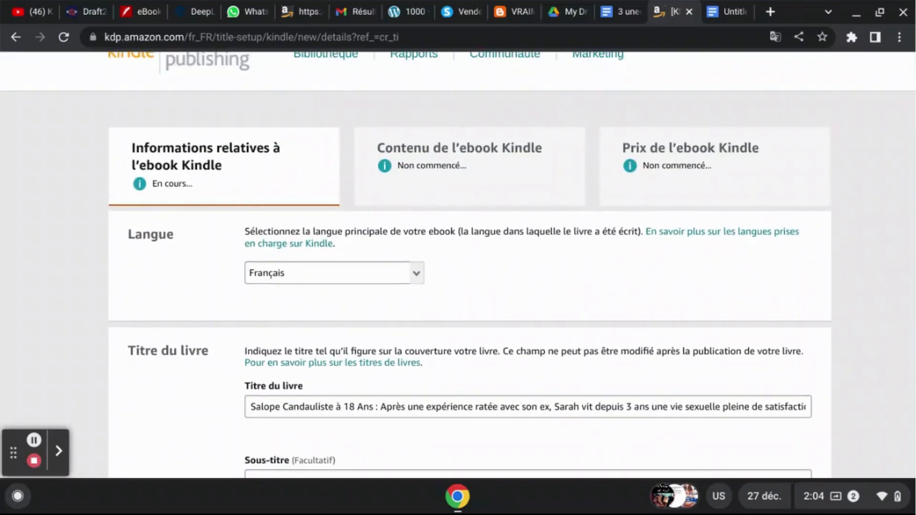
scroll(458, 265, down, 1)
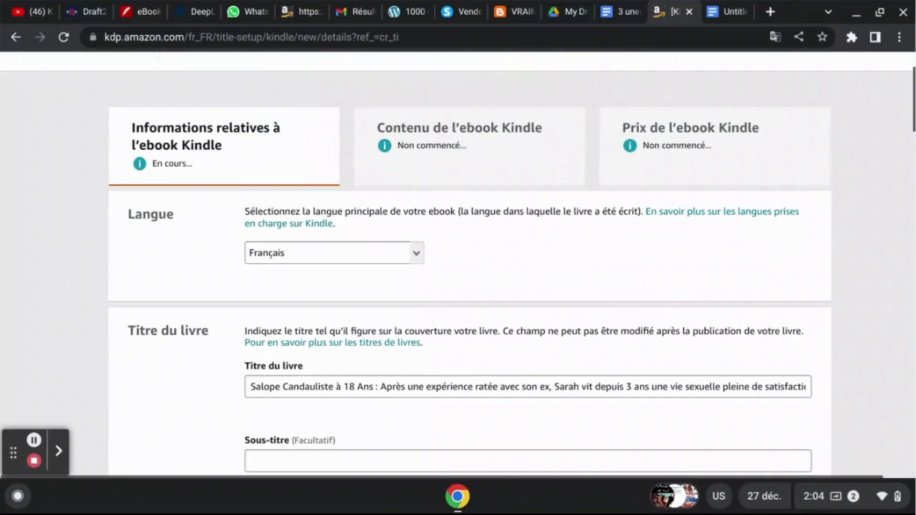
scroll(458, 266, down, 1)
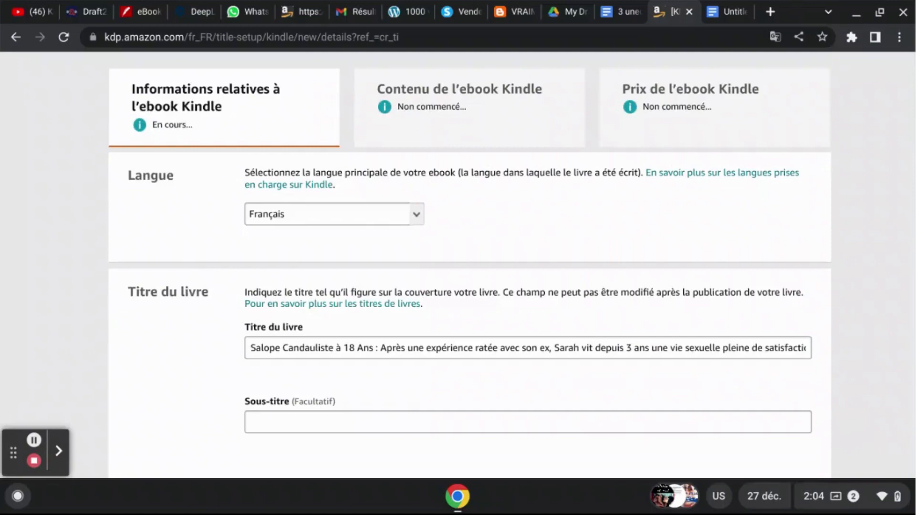
scroll(458, 266, down, 12)
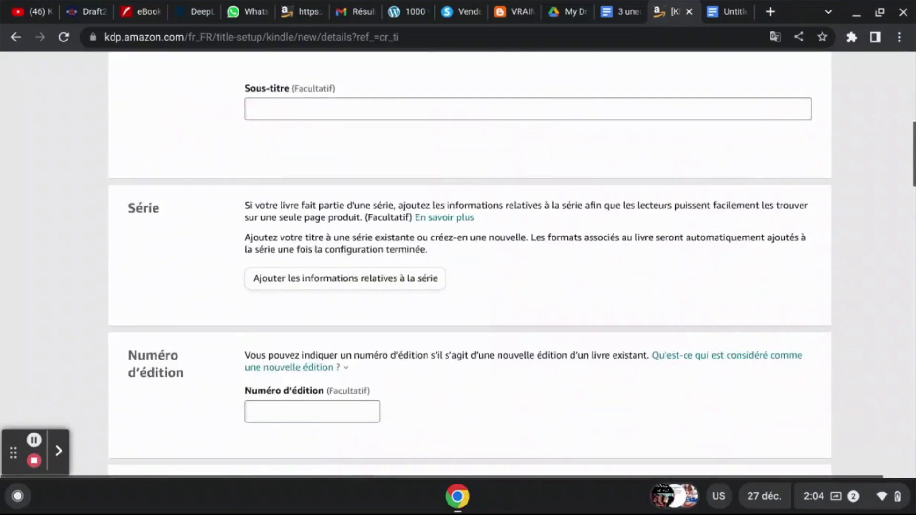
scroll(458, 265, down, 20)
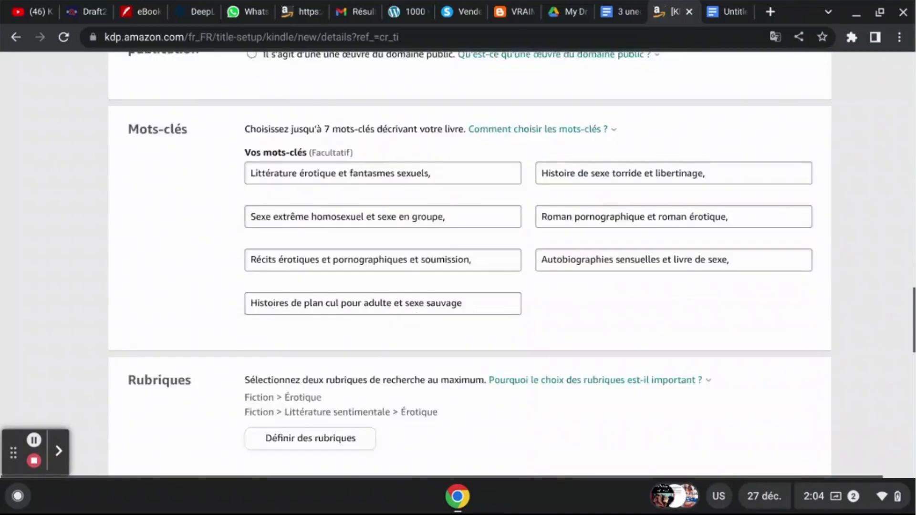
scroll(469, 263, down, 4)
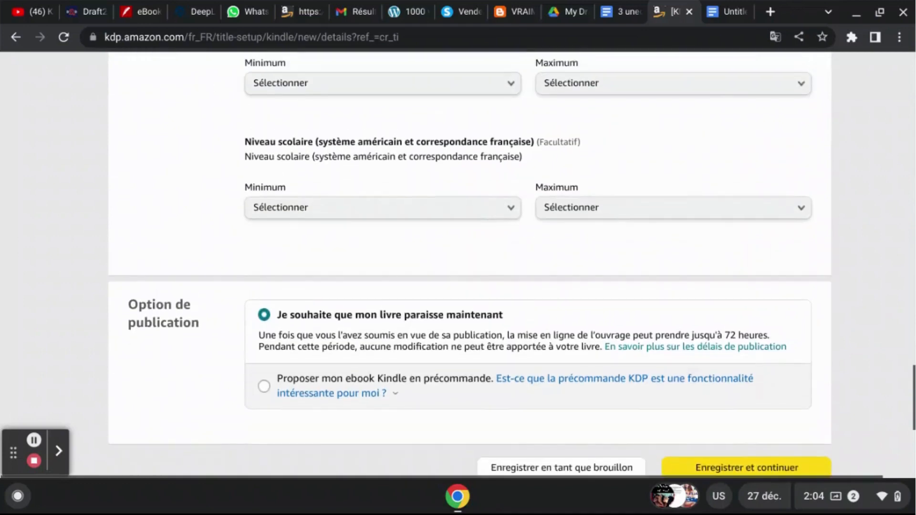
scroll(305, 205, up, 2)
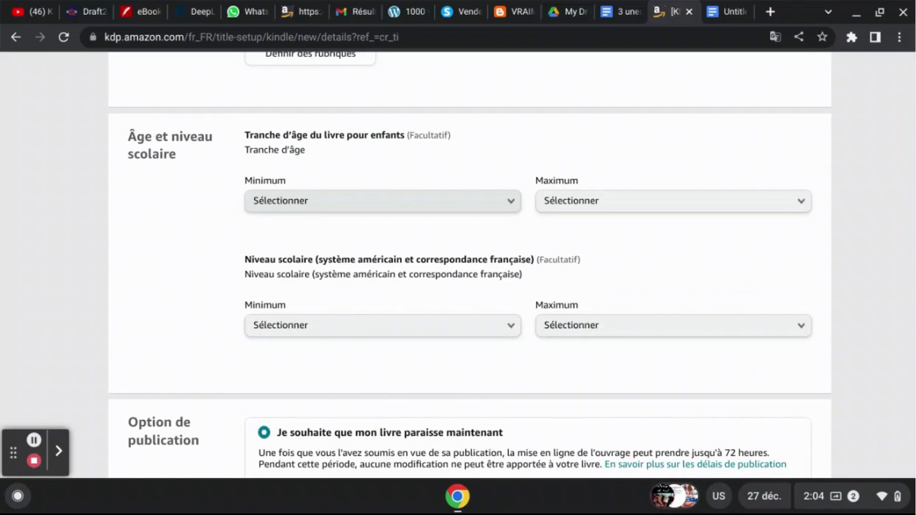
- Examine the minimum age choices of the children's book age range down to 18+, without selecting any
click(403, 201)
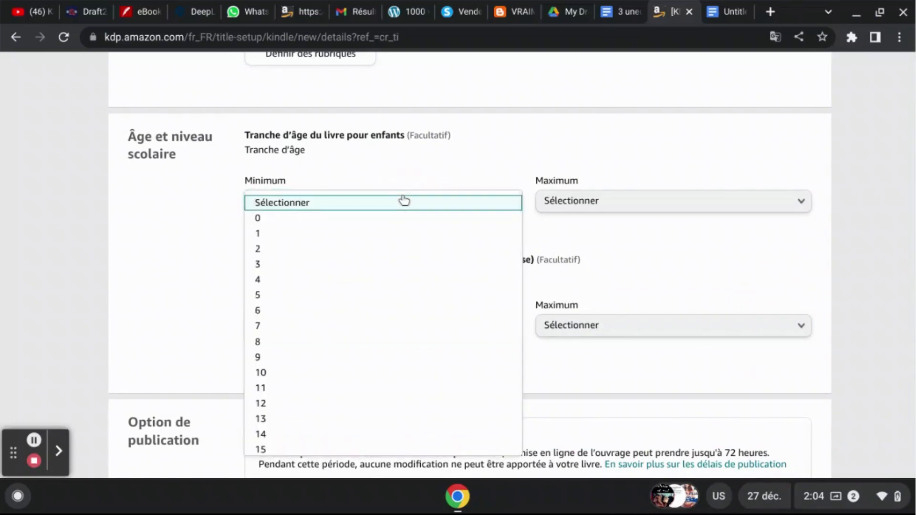
key(Down)
key(Down)
key(Down)
key(Down)
key(Down)
key(Down)
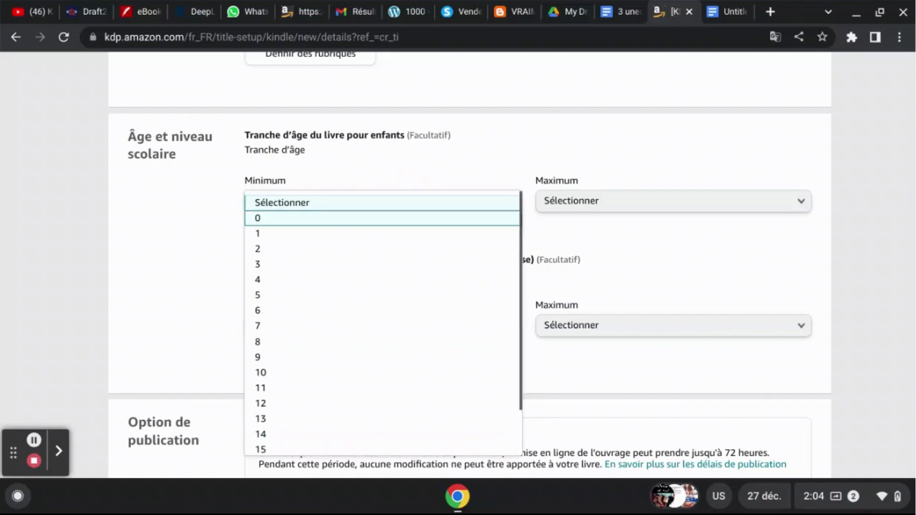
key(Down)
key(Down)
key(Down)
key(Down)
key(Down)
key(Down)
key(Down)
key(Down)
key(Down)
key(Down)
key(Down)
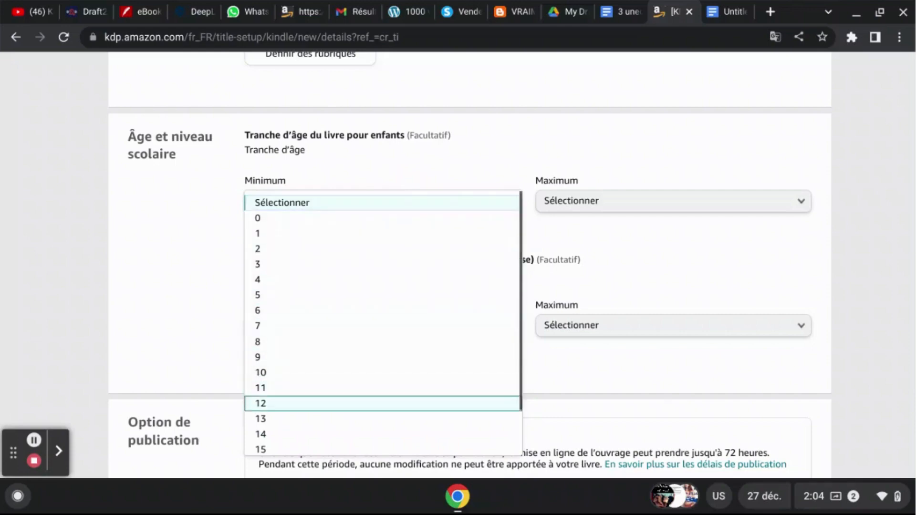
key(Down)
key(Down)
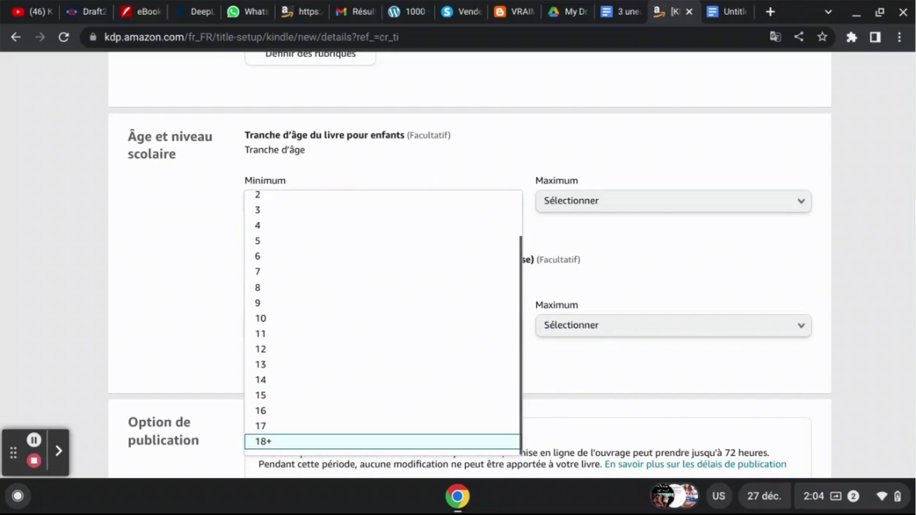
click(459, 140)
click(35, 441)
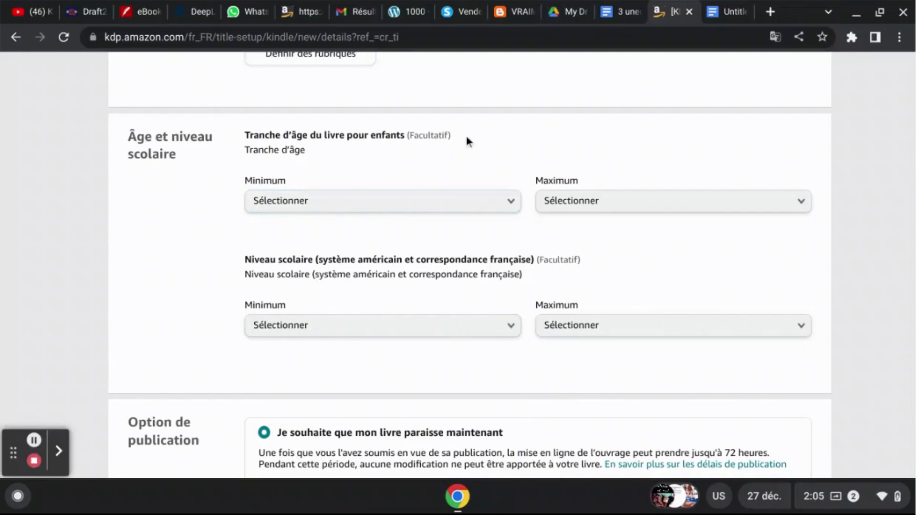
drag(465, 134, 243, 134)
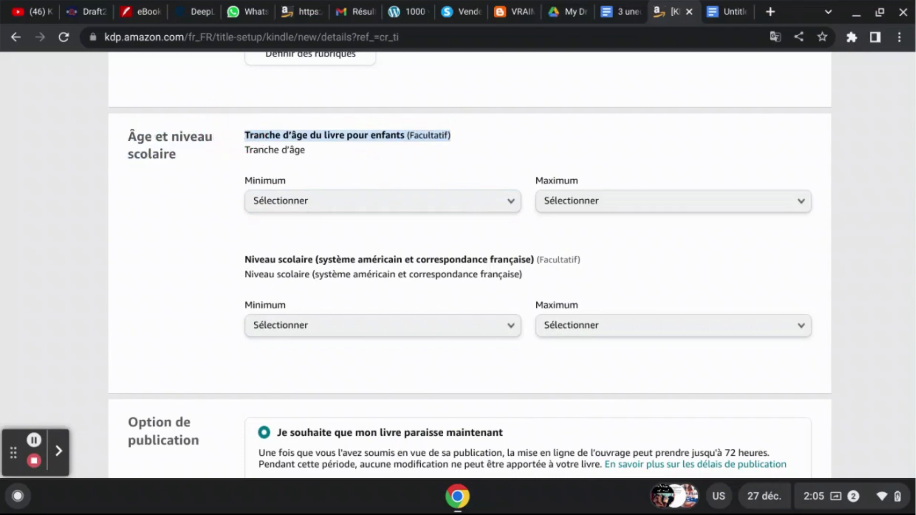
- Set the minimum age of the children's book age range to 18+
click(433, 201)
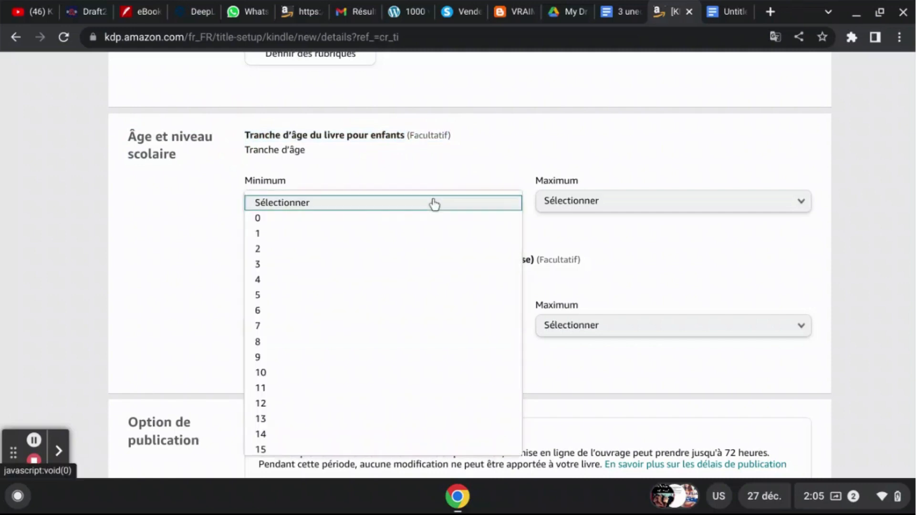
key(Down)
key(Down)
key(Down)
key(Down)
key(Down)
key(Down)
key(Down)
key(Down)
key(Down)
key(Down)
key(Down)
key(Down)
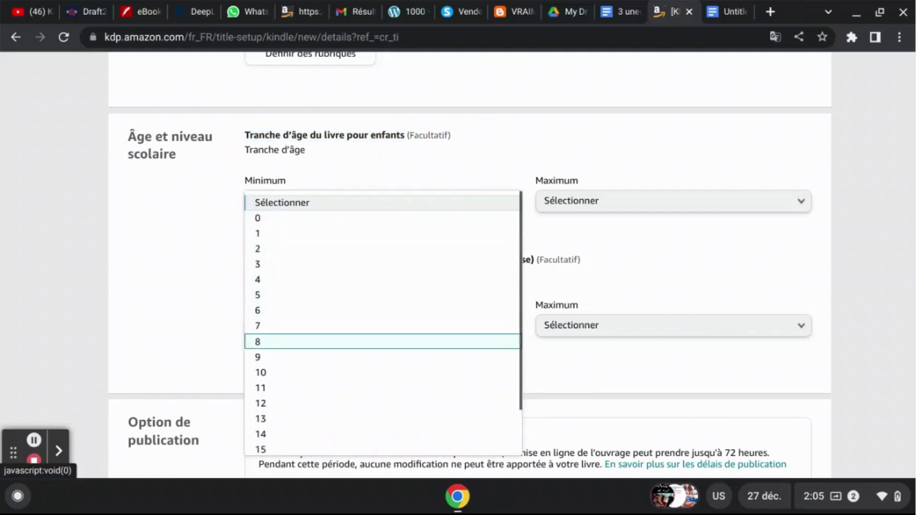
key(Down)
key(Down)
key(Down)
key(Down)
key(Down)
key(Down)
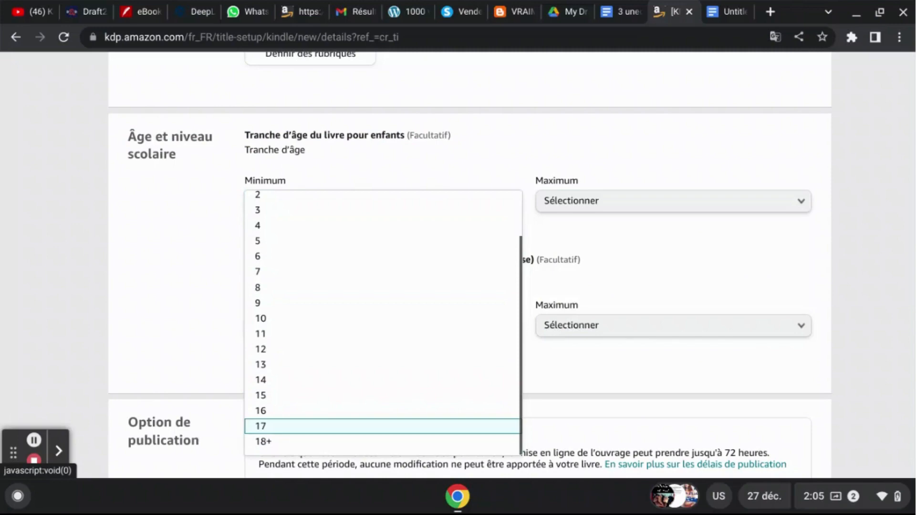
click(285, 442)
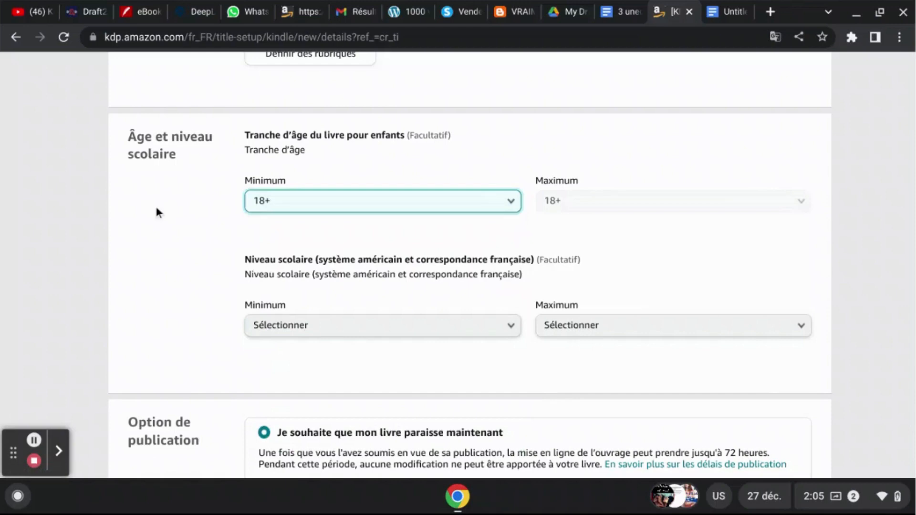
click(167, 252)
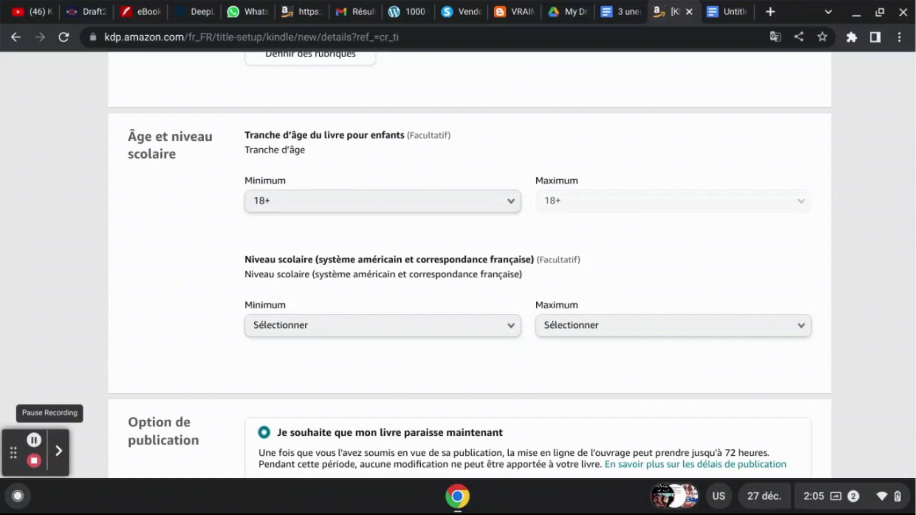
- Read the publication option's note on the release delay, and review the form back up to the language and title sections
scroll(458, 265, down, 4)
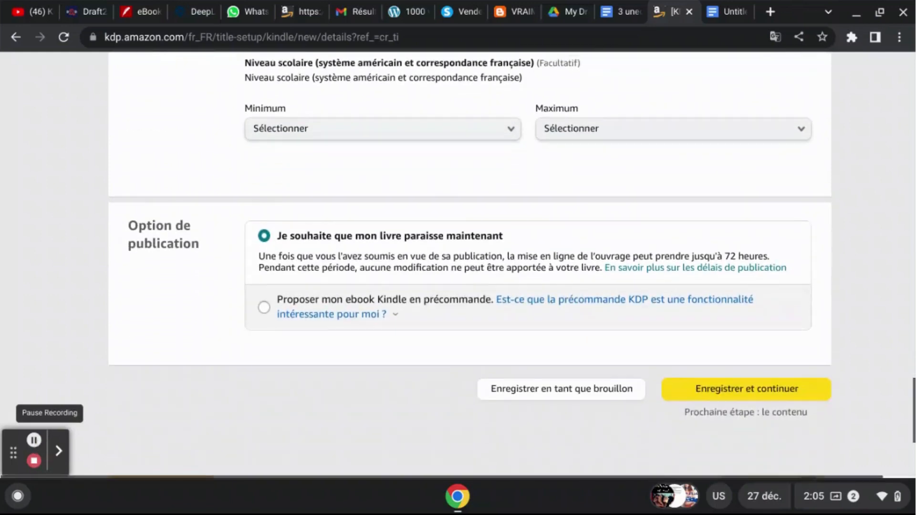
scroll(458, 266, down, 1)
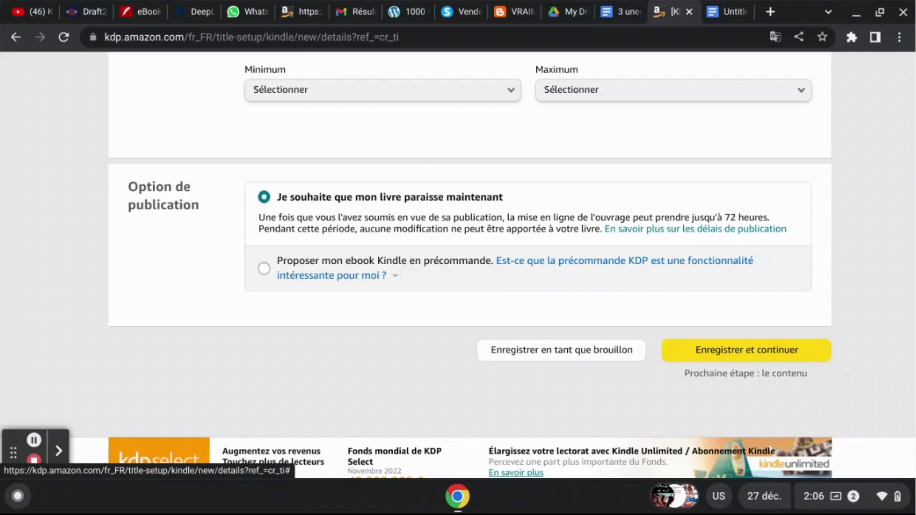
drag(772, 218, 260, 217)
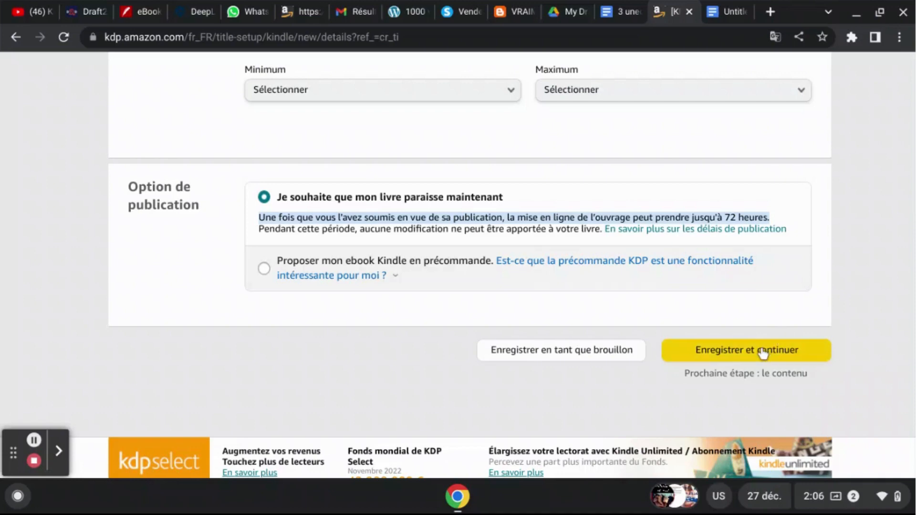
click(872, 275)
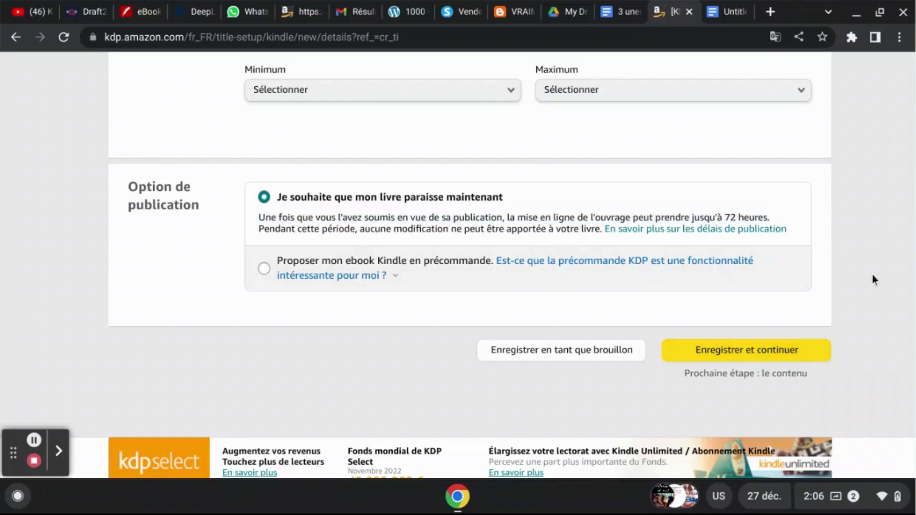
scroll(873, 275, up, 1)
scroll(470, 262, up, 20)
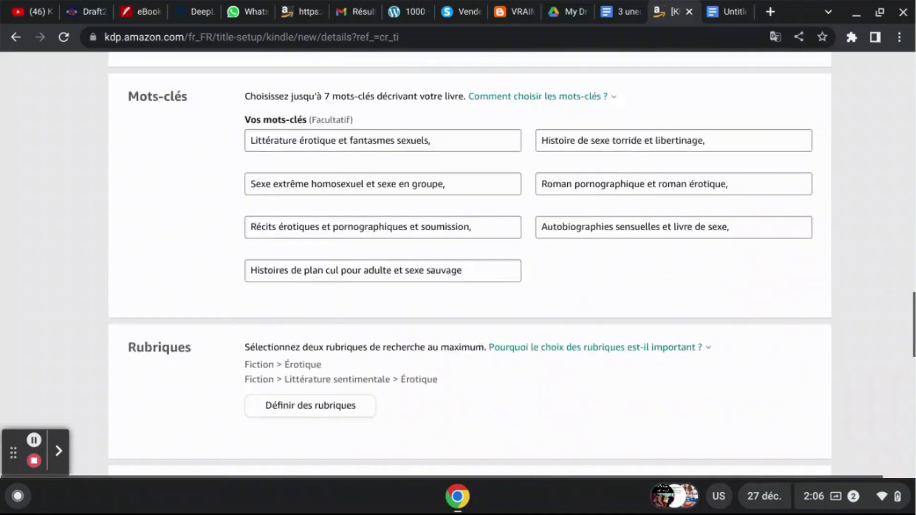
scroll(470, 263, up, 16)
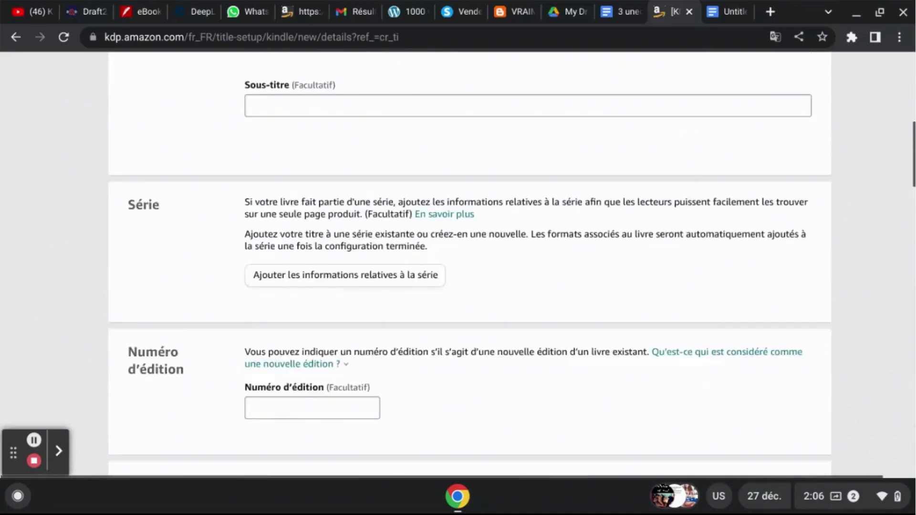
scroll(470, 262, up, 5)
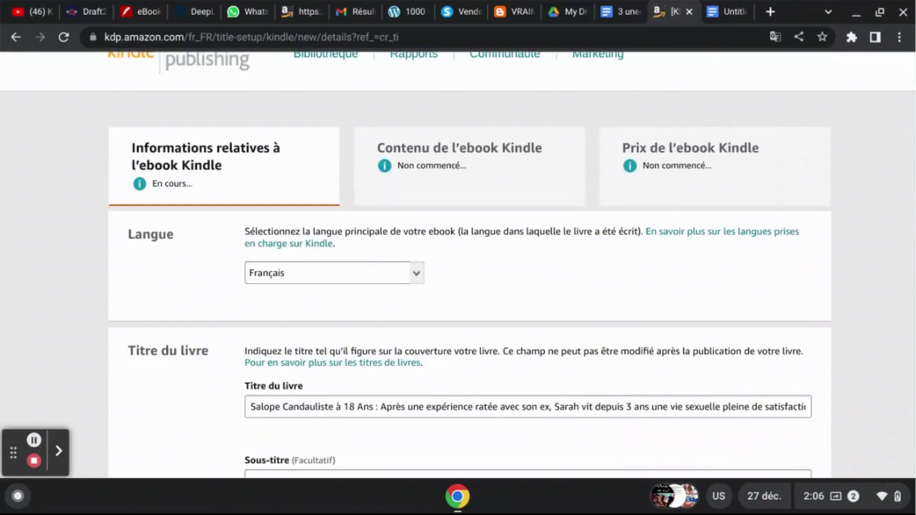
- Examine the book title field, highlighting the main title before the colon and the descriptive part after it
scroll(458, 265, down, 1)
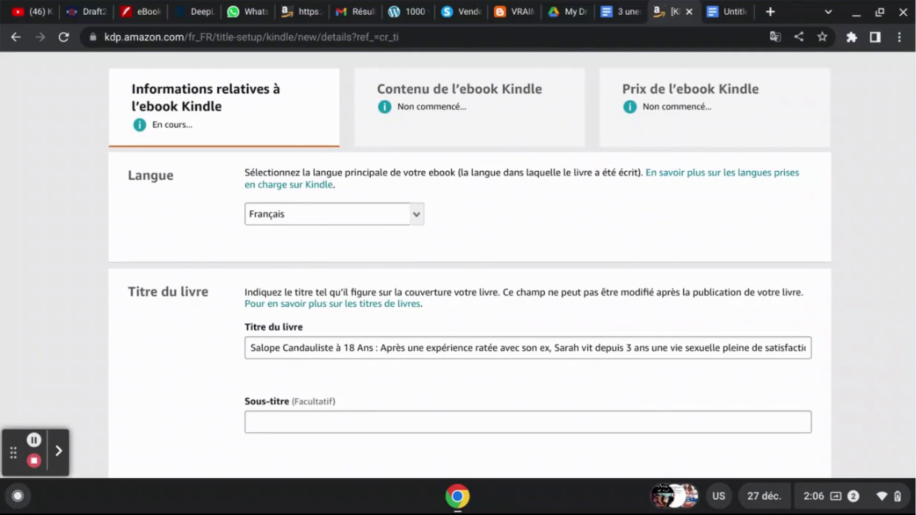
scroll(458, 270, down, 1)
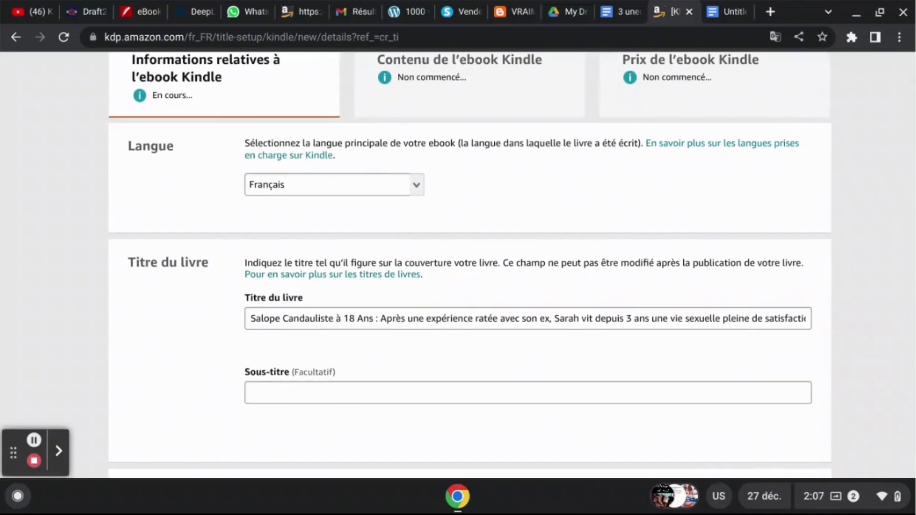
scroll(458, 265, down, 1)
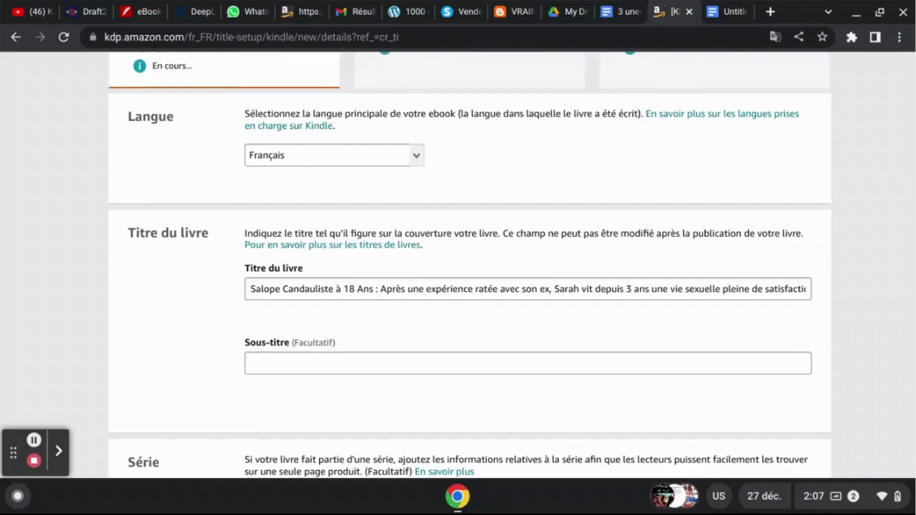
click(375, 290)
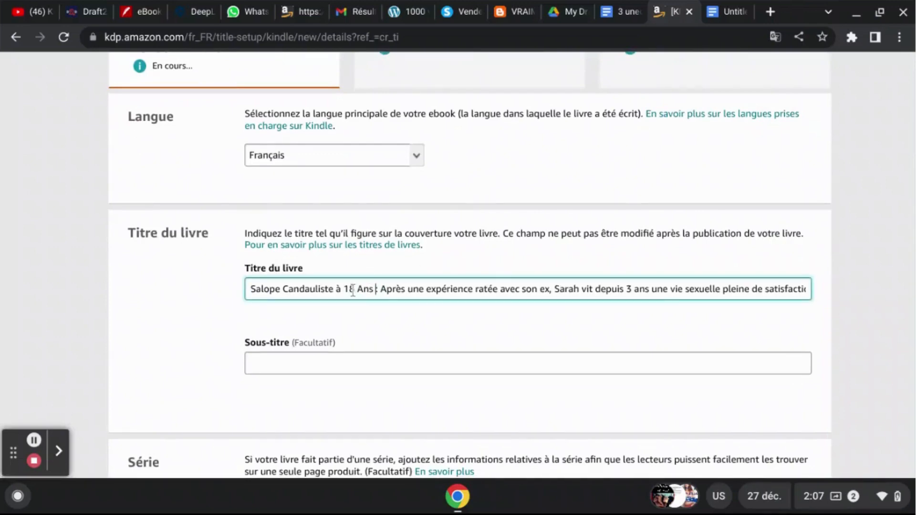
click(34, 442)
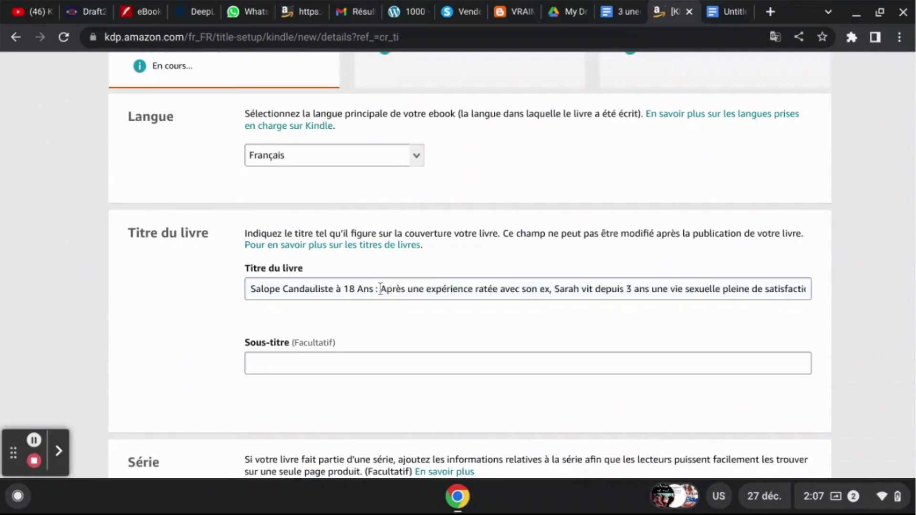
click(381, 289)
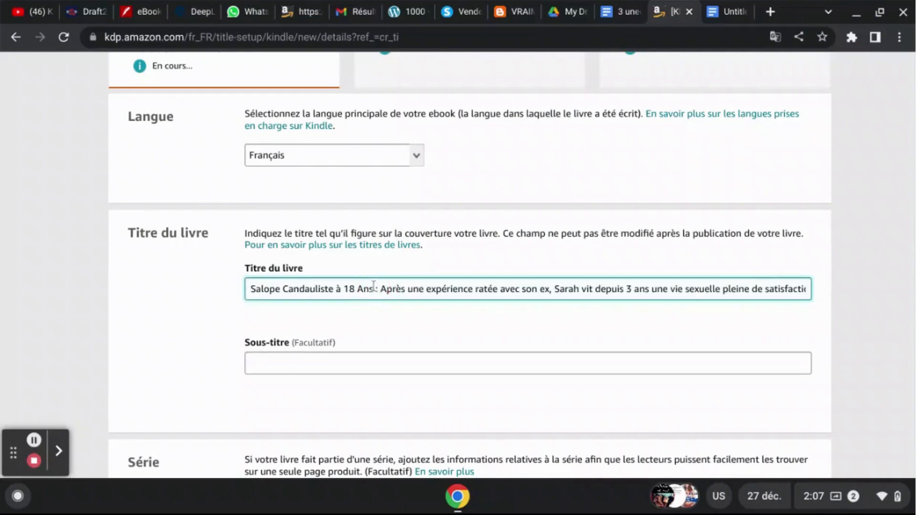
key(shift+Home)
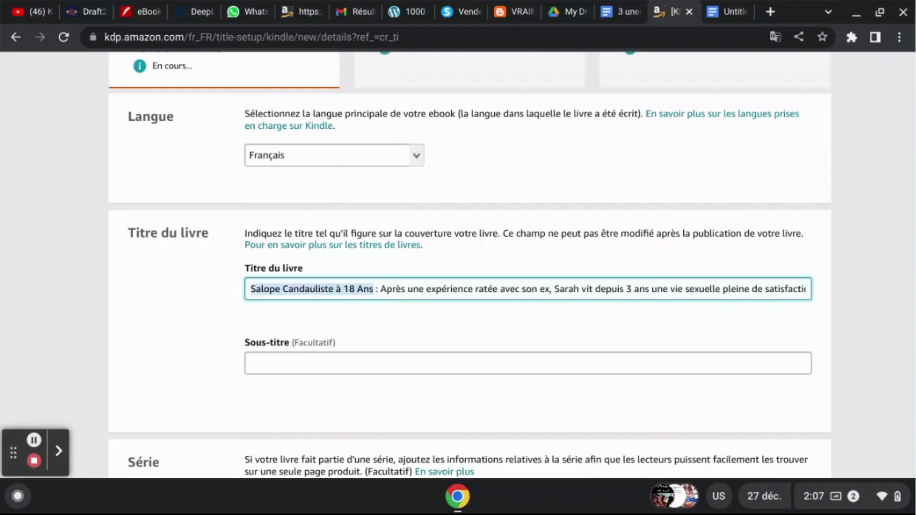
key(Right)
key(Right)
key(Right)
key(Right)
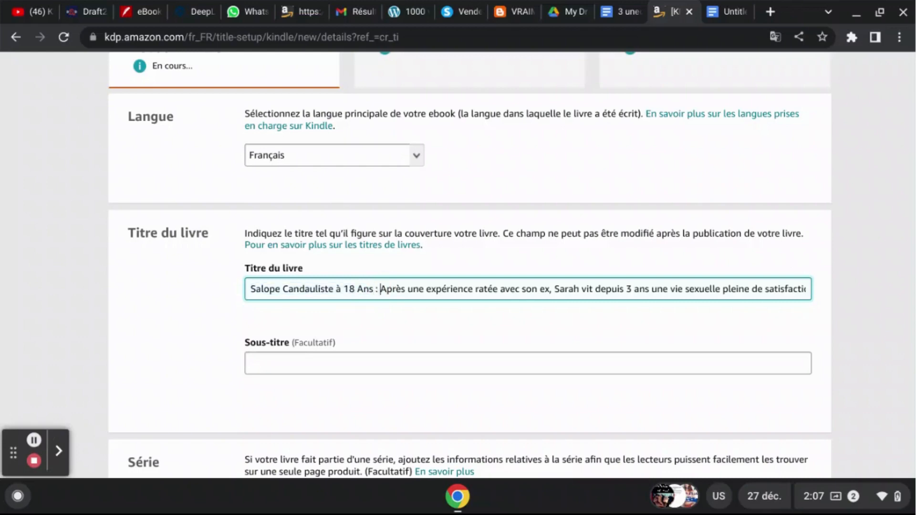
key(shift+End)
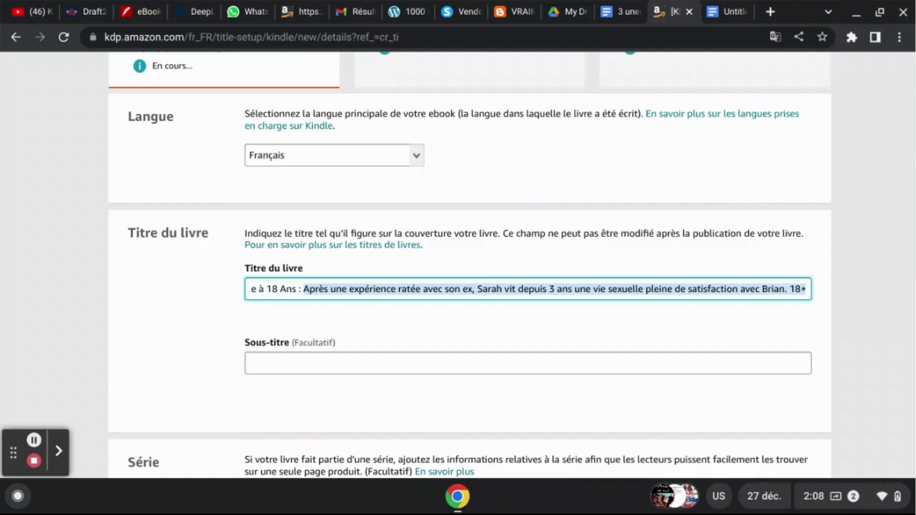
click(849, 339)
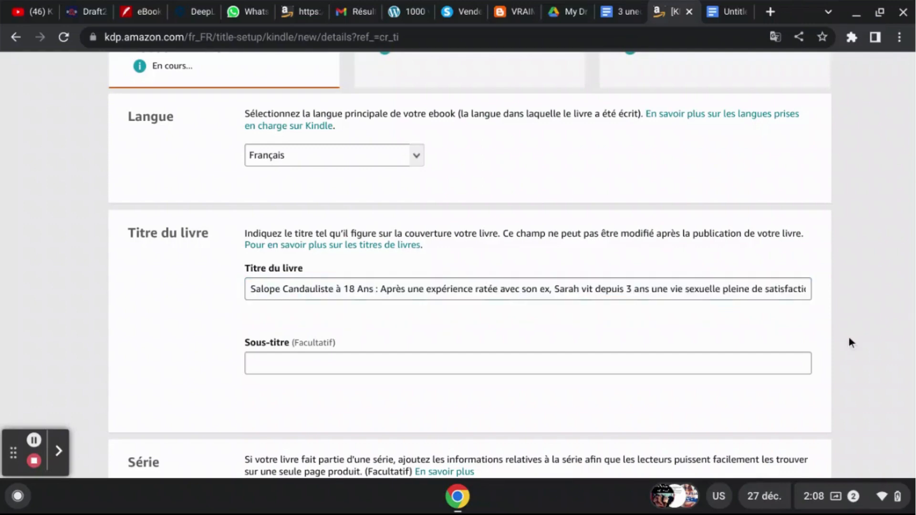
- Review the subtitle, series, edition number, author, contributors and description sections of the details form
scroll(849, 339, down, 3)
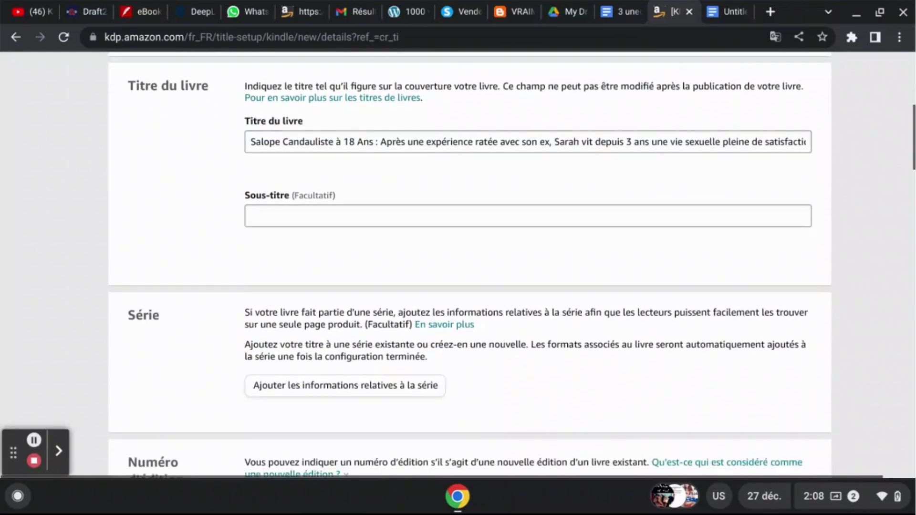
scroll(850, 339, down, 2)
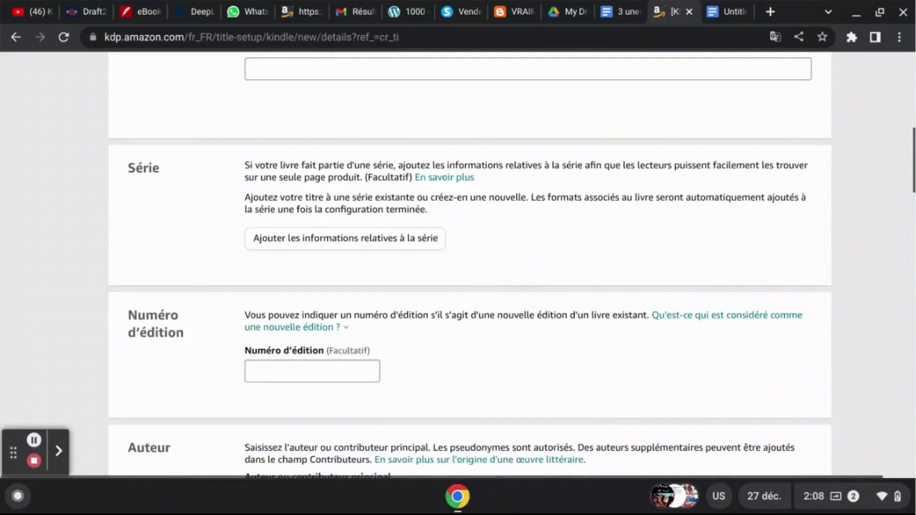
scroll(850, 339, down, 2)
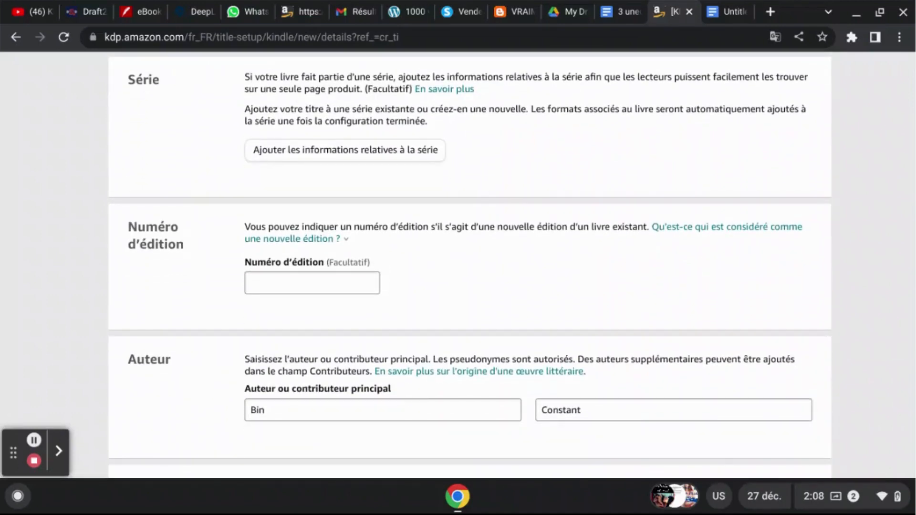
scroll(850, 339, down, 2)
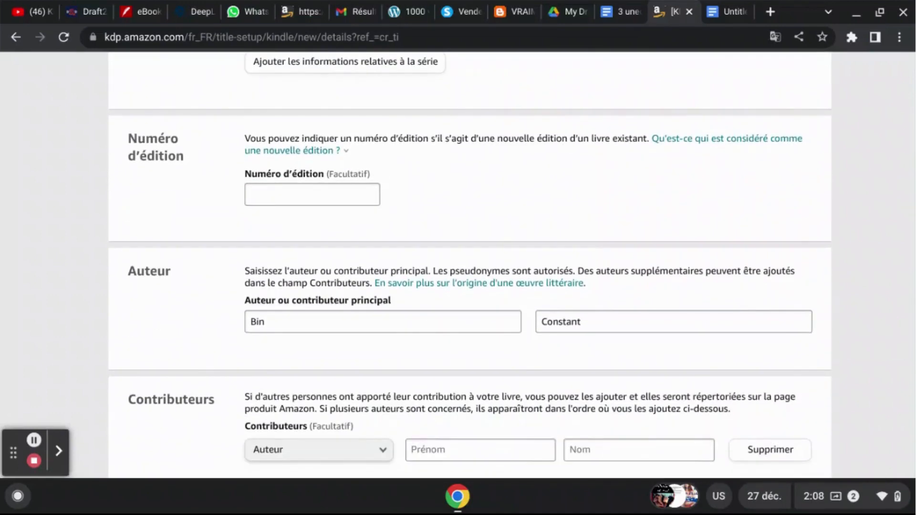
scroll(458, 266, down, 2)
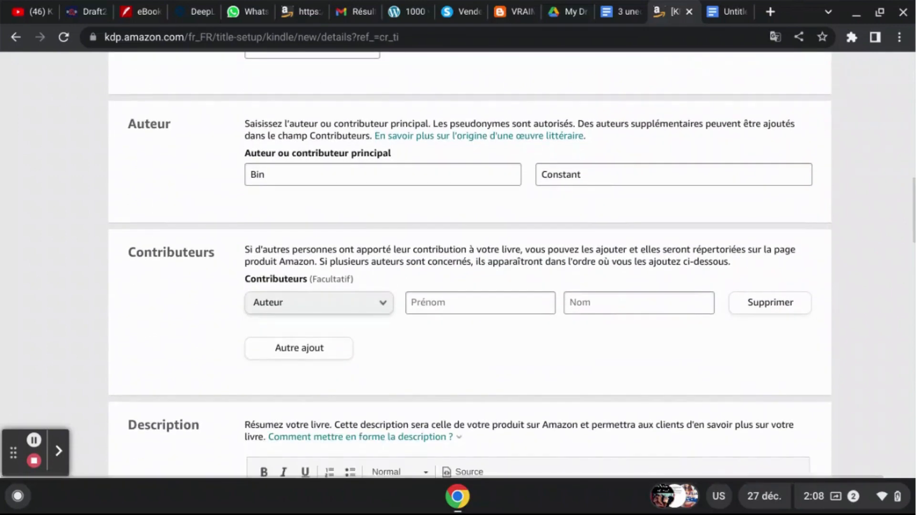
scroll(458, 266, down, 3)
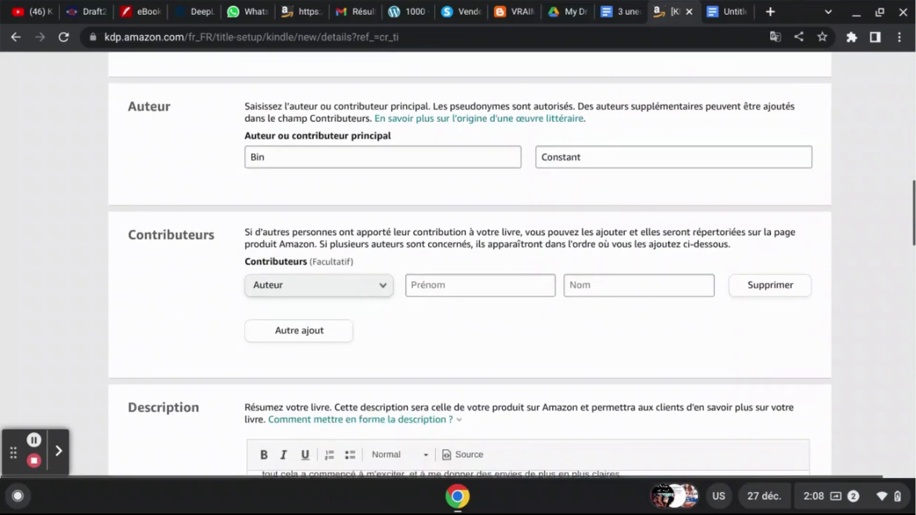
scroll(458, 265, down, 1)
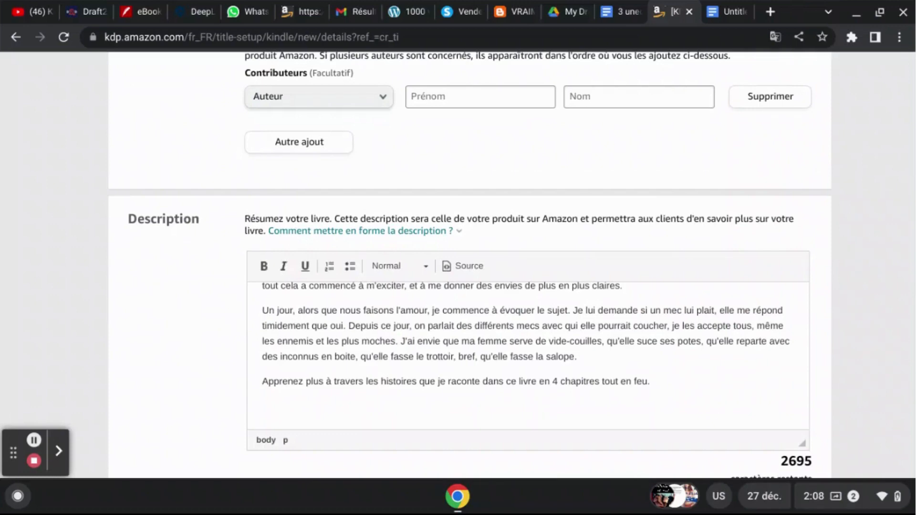
scroll(459, 265, up, 6)
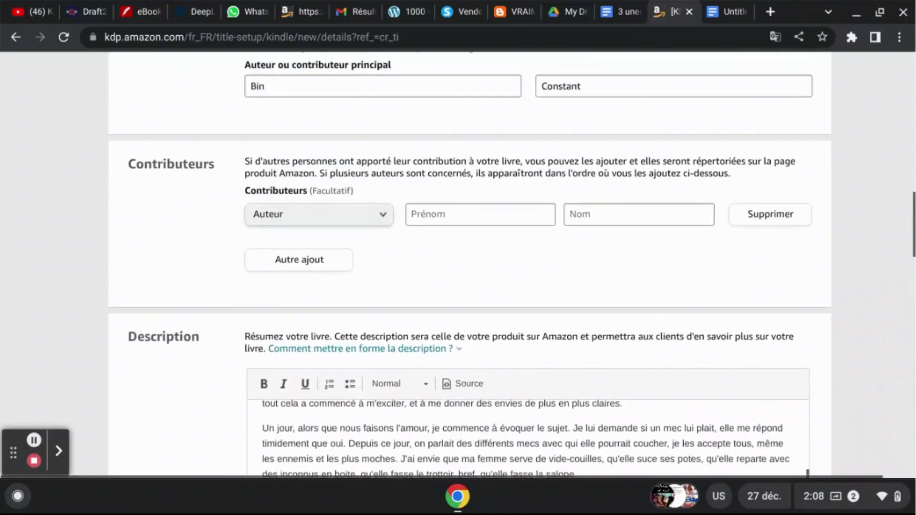
scroll(458, 265, up, 5)
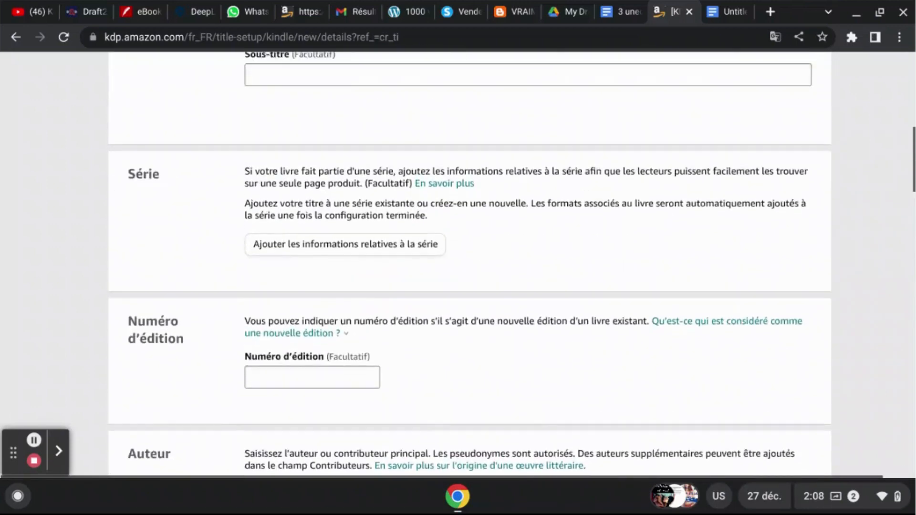
scroll(458, 265, down, 1)
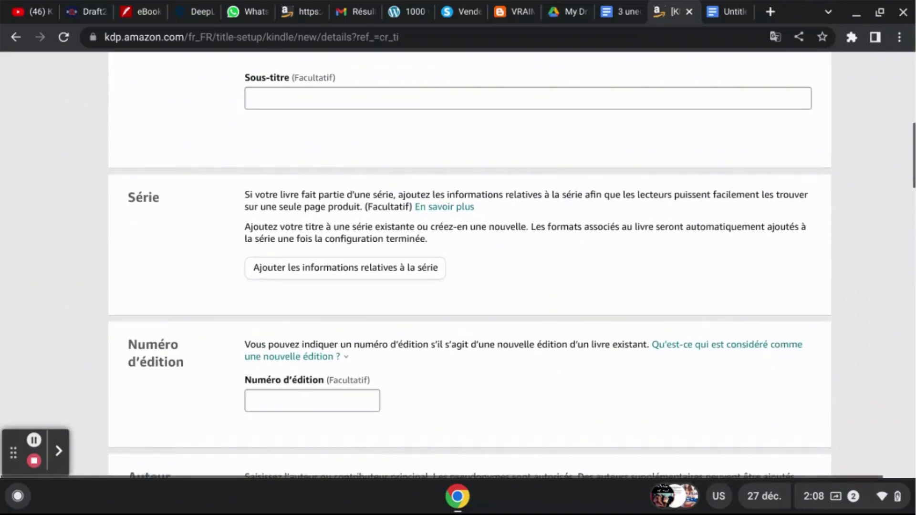
scroll(458, 266, up, 3)
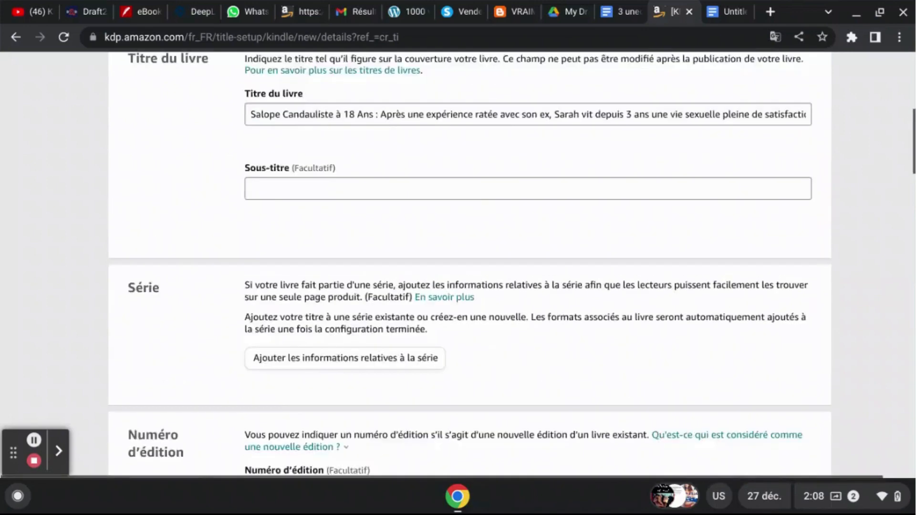
scroll(458, 265, down, 2)
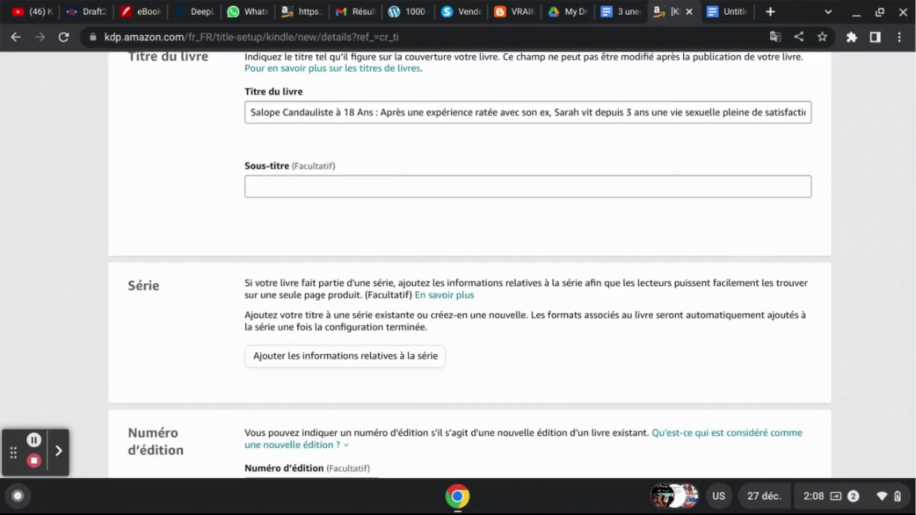
scroll(458, 266, down, 3)
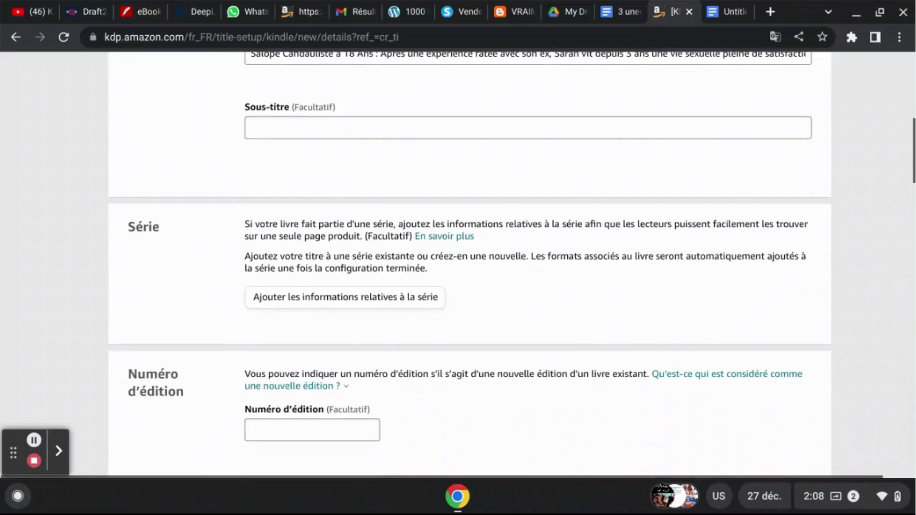
- Review the series, edition number, primary author and contributors sections, checking both parts of the author's name
scroll(458, 265, down, 3)
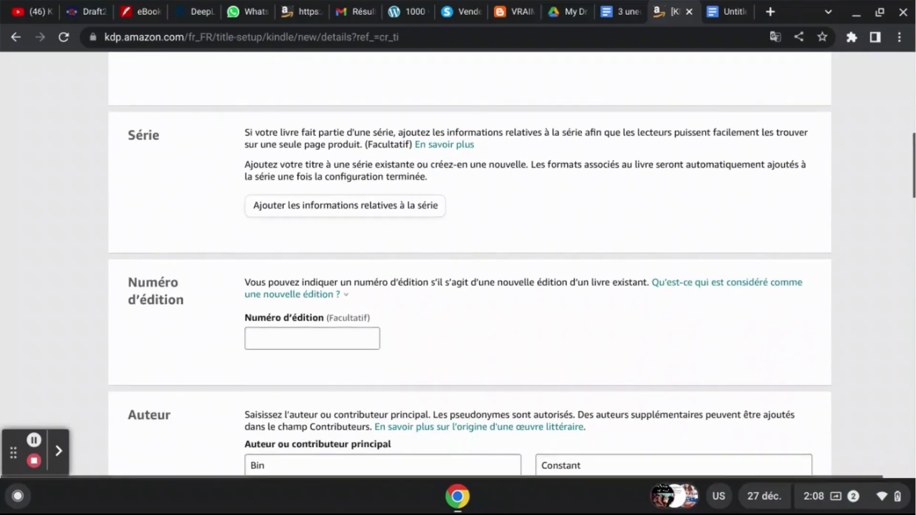
scroll(458, 265, down, 1)
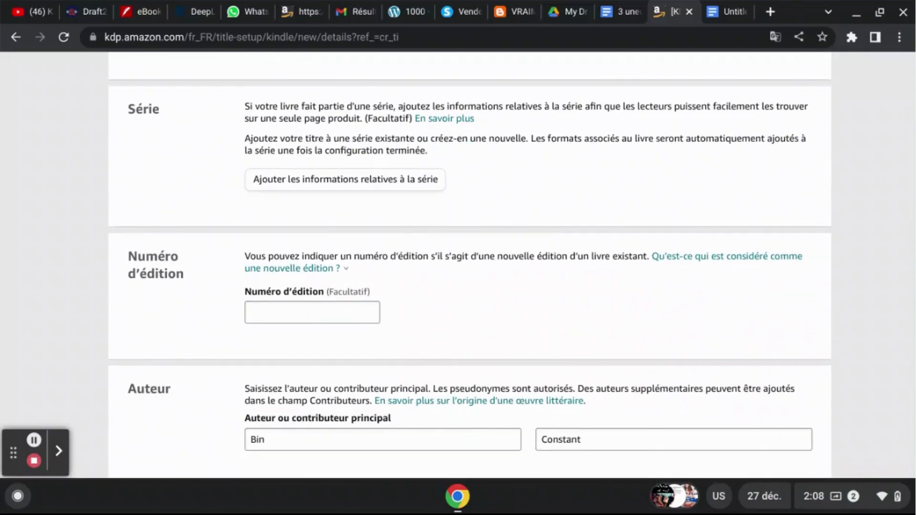
scroll(458, 265, down, 4)
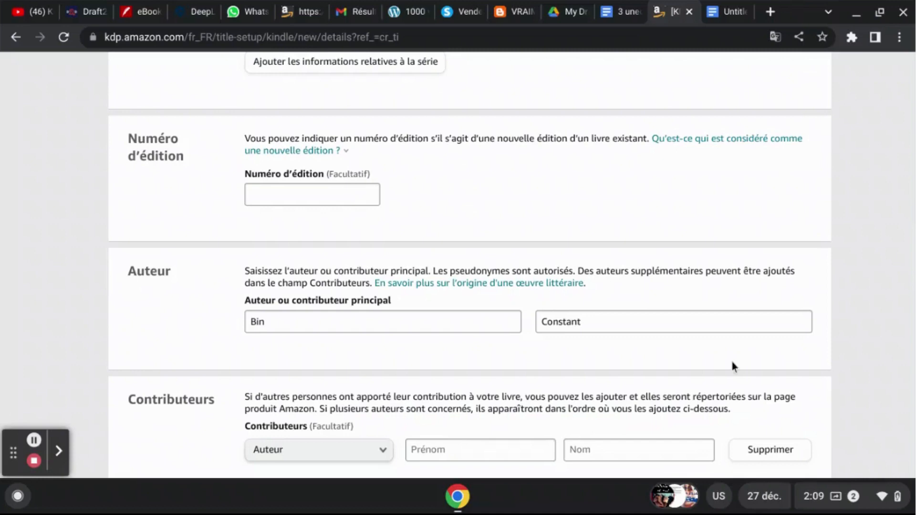
click(276, 328)
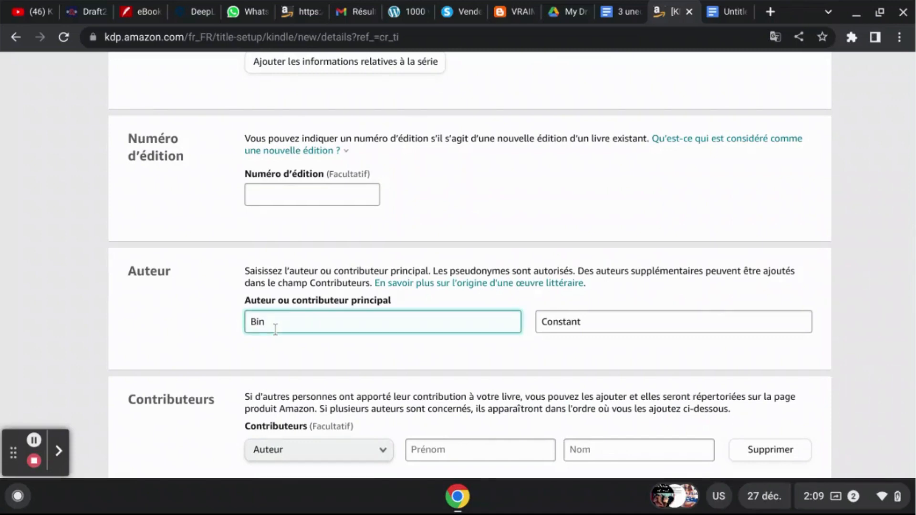
click(703, 349)
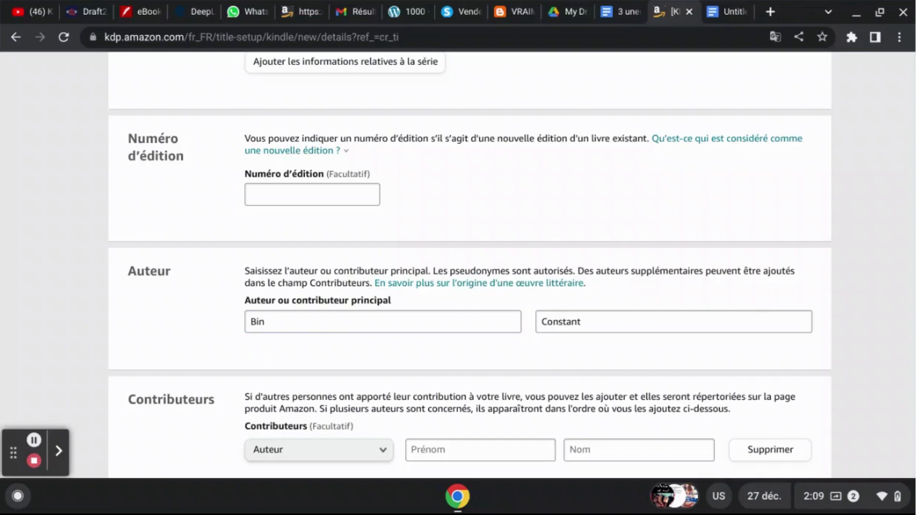
scroll(458, 267, down, 2)
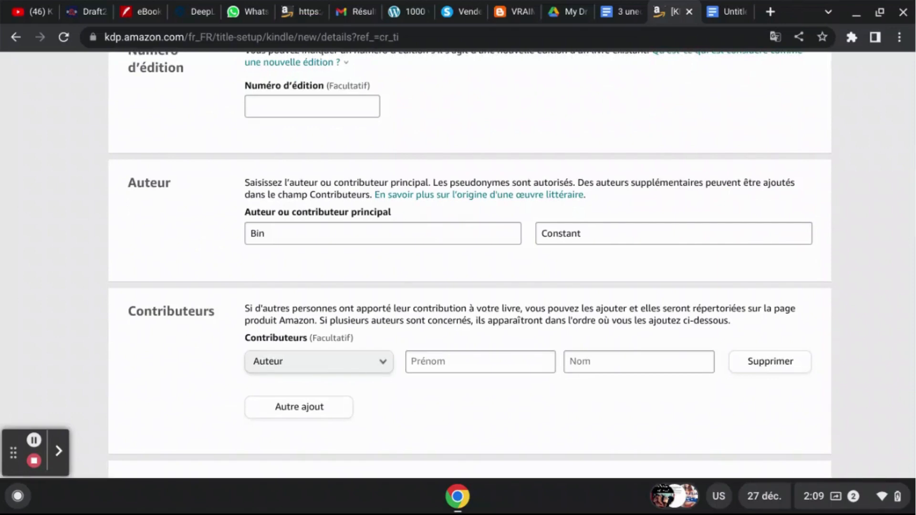
scroll(458, 267, down, 1)
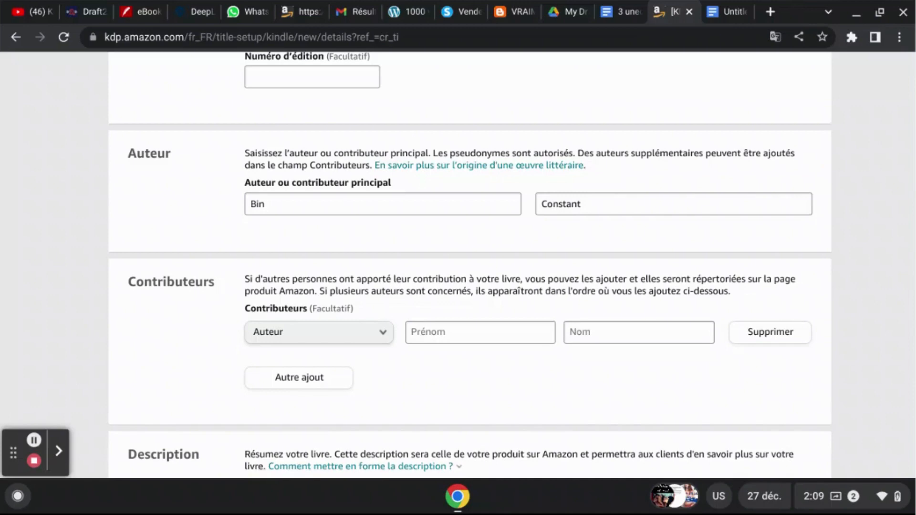
scroll(458, 266, down, 1)
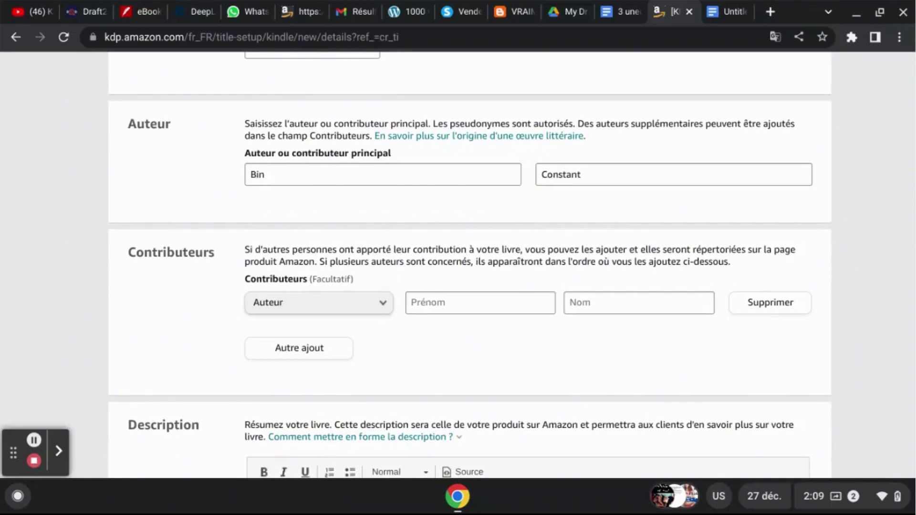
scroll(458, 265, down, 6)
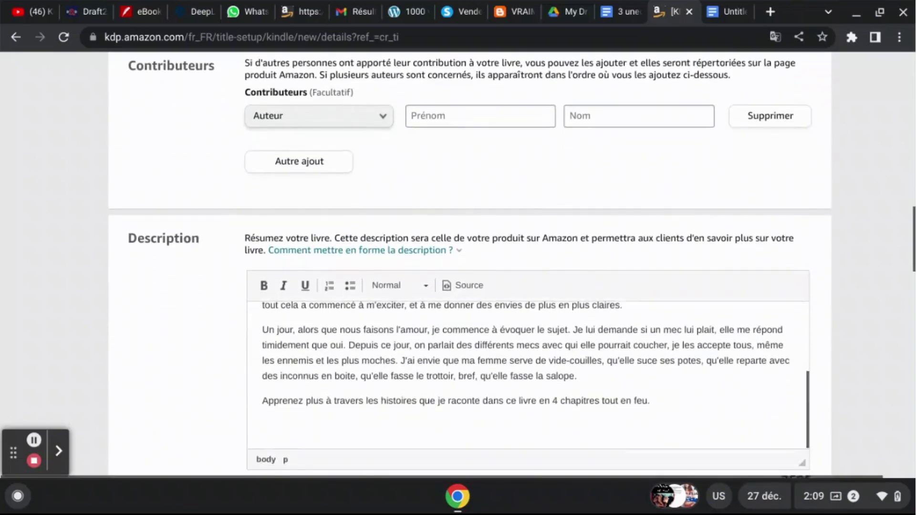
- Read through the ebook description from its opening paragraph to the closing line, and check the remaining character allowance
click(542, 362)
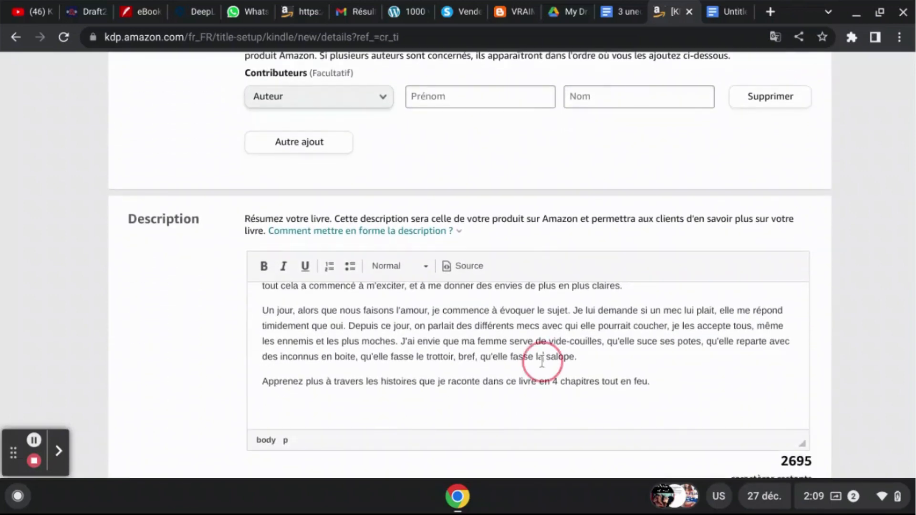
key(ctrl+Home)
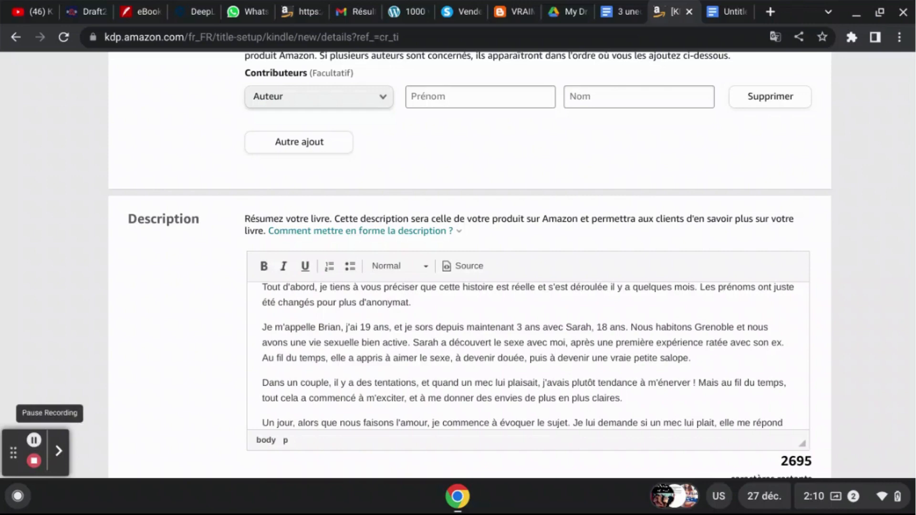
click(580, 358)
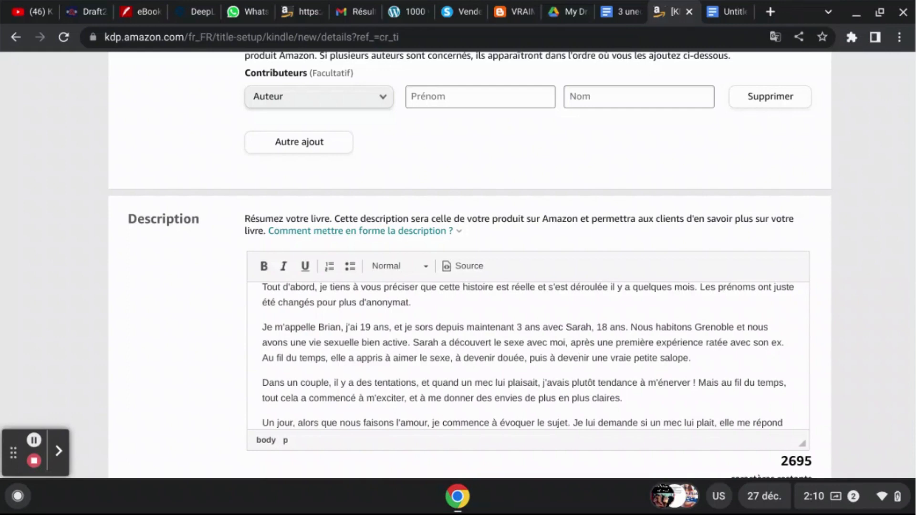
key(Down)
key(Down)
key(Down)
key(Down)
key(Down)
key(Down)
key(Down)
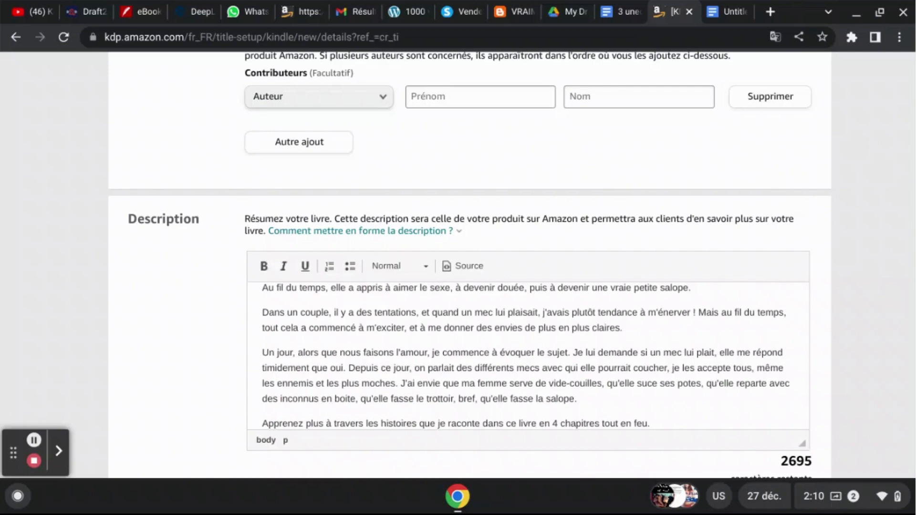
key(Down)
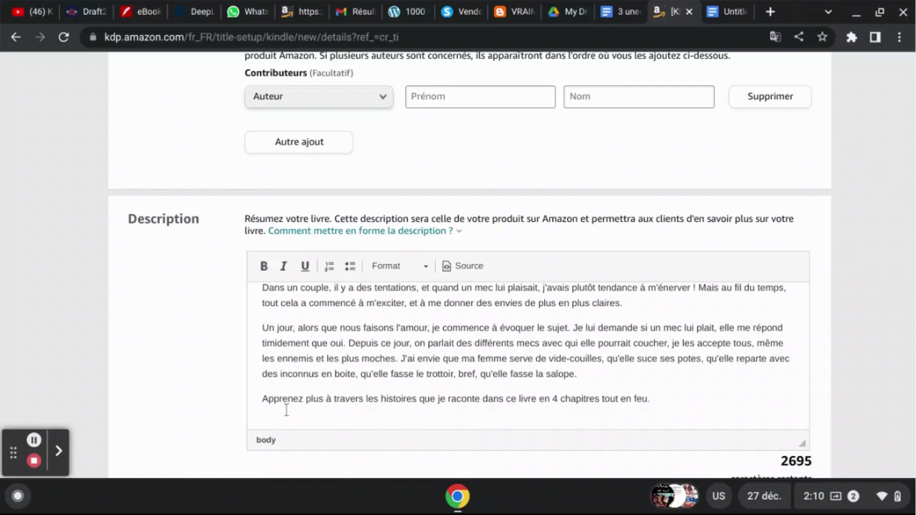
scroll(863, 360, down, 1)
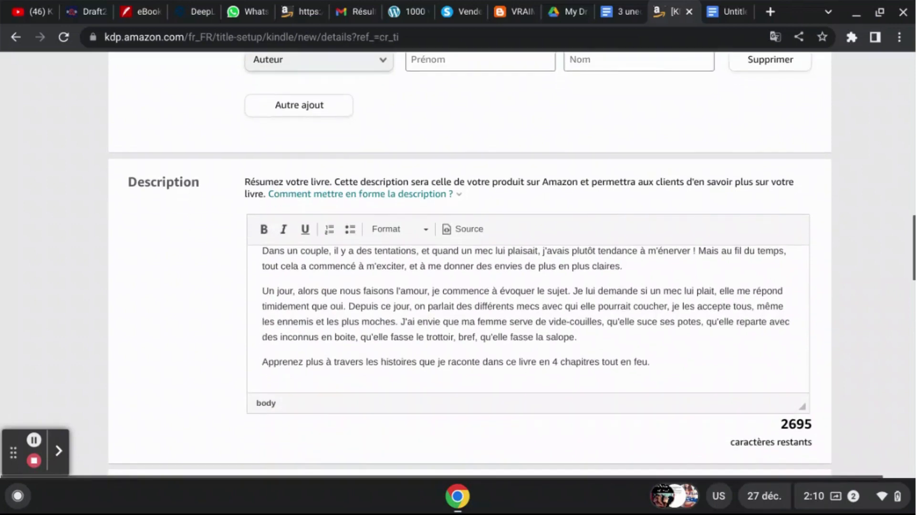
scroll(863, 359, down, 3)
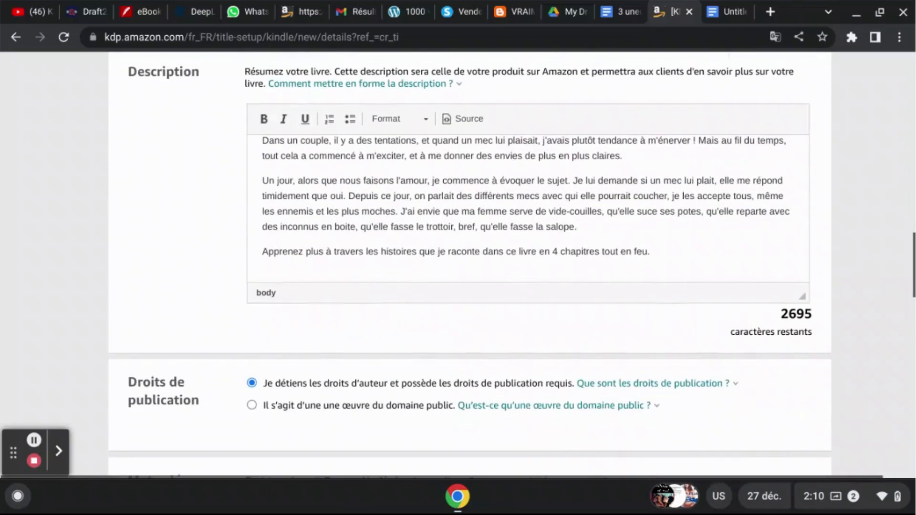
- Compare the keyword list in the untitled Google Docs document with the keyword fields of the KDP details form
click(735, 5)
click(496, 247)
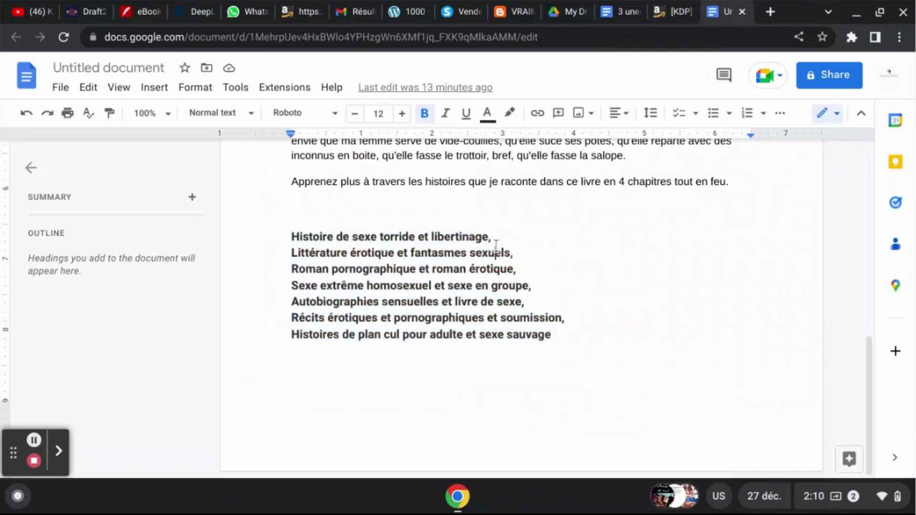
drag(495, 237, 276, 235)
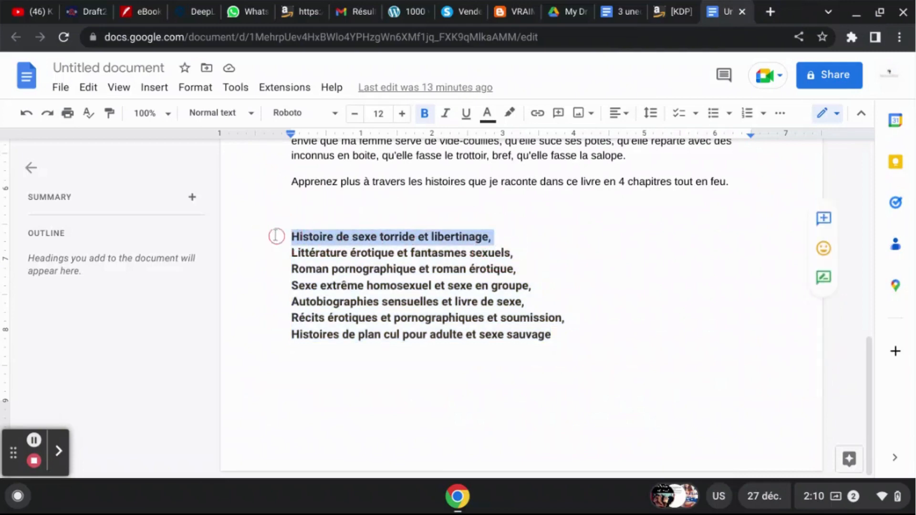
click(685, 10)
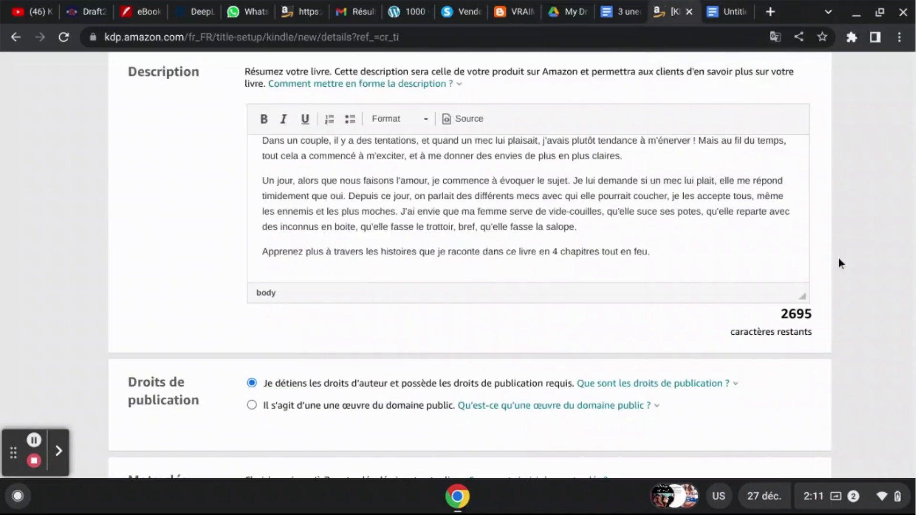
scroll(870, 284, down, 3)
scroll(869, 285, down, 1)
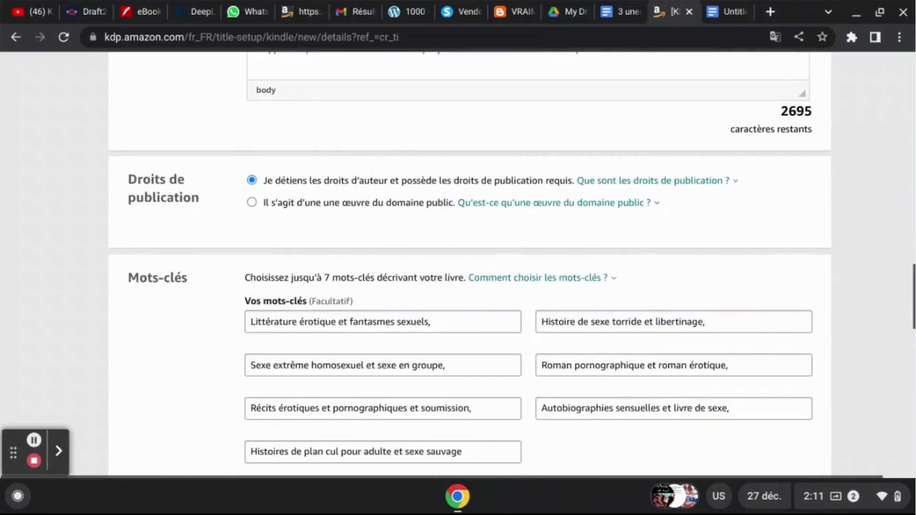
click(474, 320)
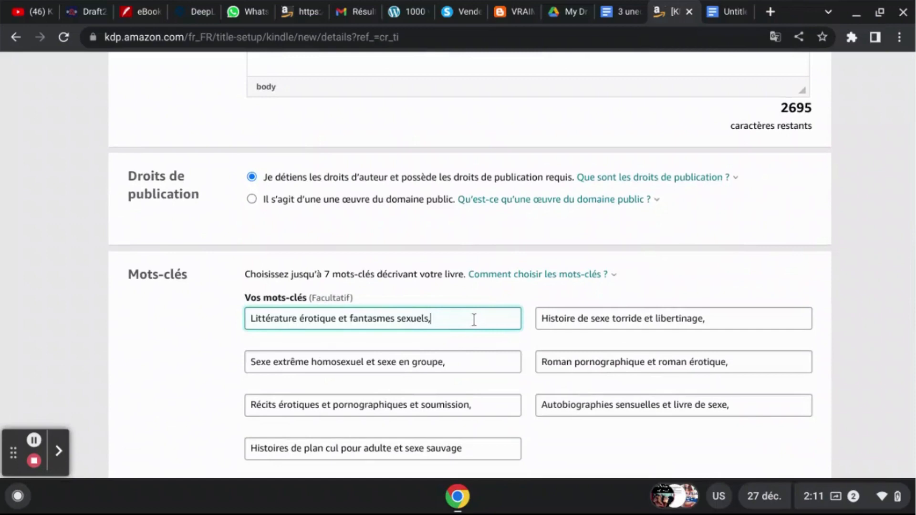
click(727, 6)
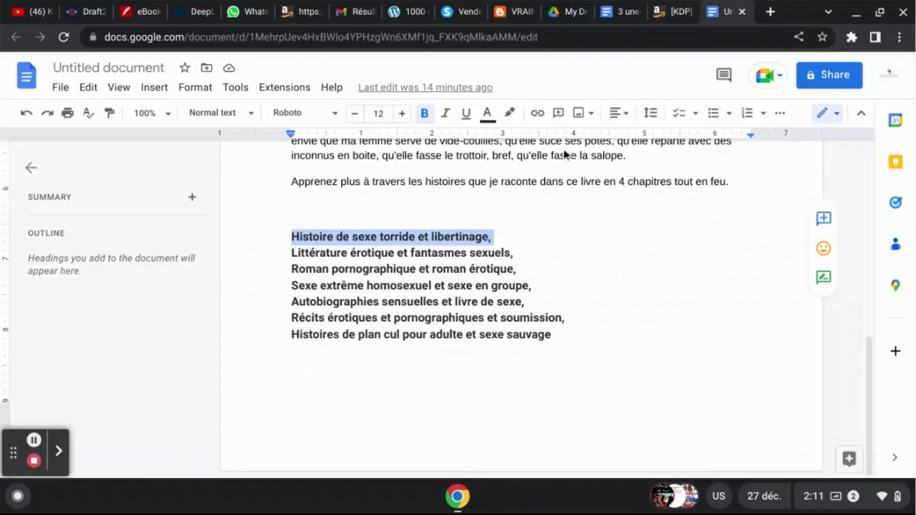
click(527, 253)
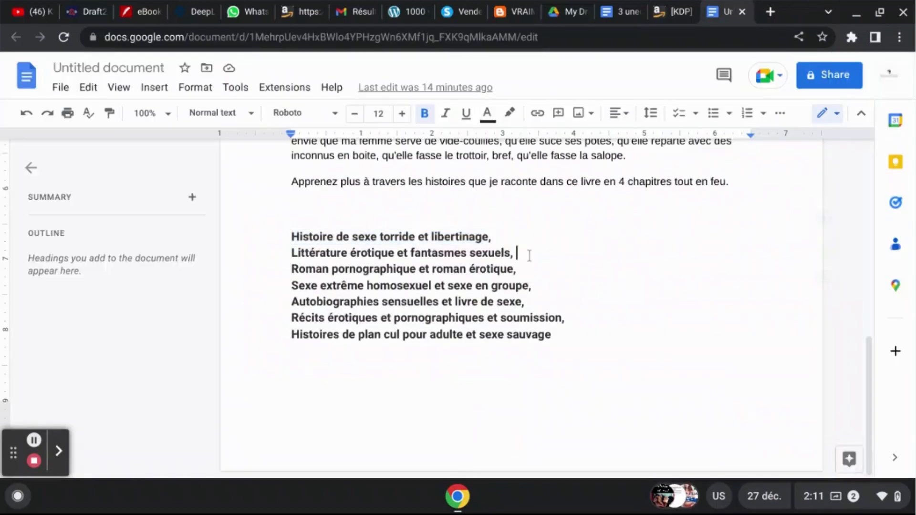
click(660, 8)
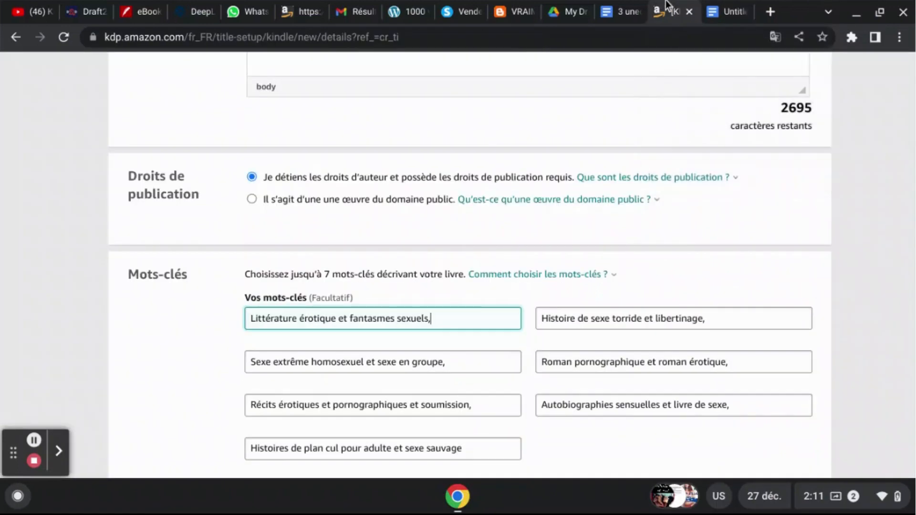
- Copy all seven keyword lines from the Google Docs document and paste them after the ebook description's closing line in KDP
click(721, 16)
click(564, 337)
drag(564, 337, 283, 244)
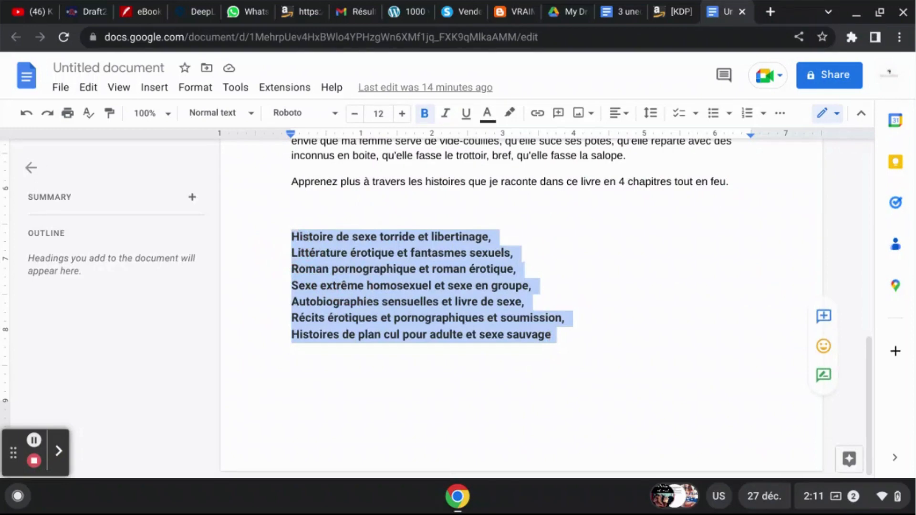
click(672, 11)
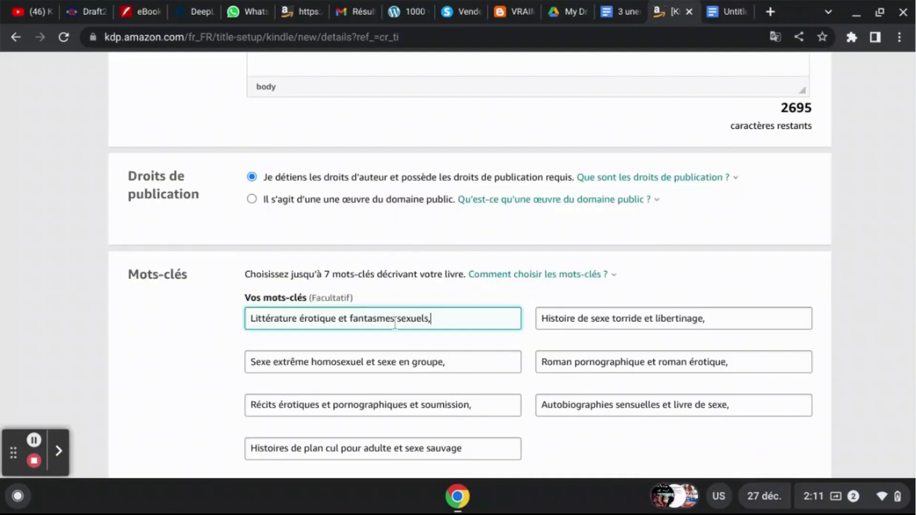
click(384, 68)
key(ctrl+v)
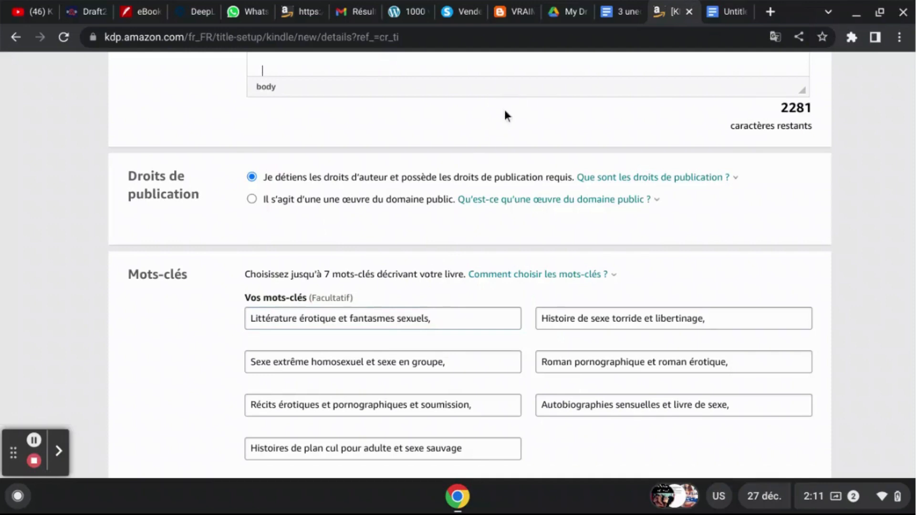
- Delete the last of the pasted keyword lines from the ebook description
scroll(375, 138, up, 3)
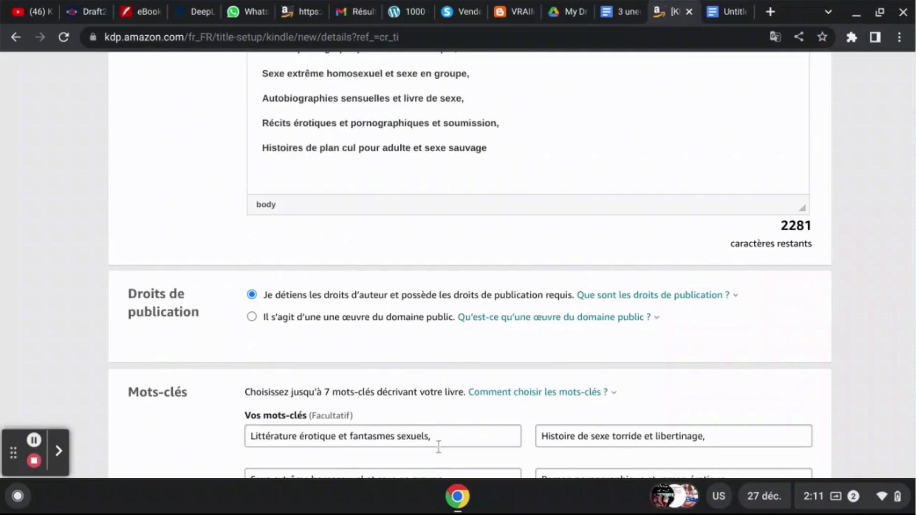
click(510, 152)
drag(510, 152, 259, 154)
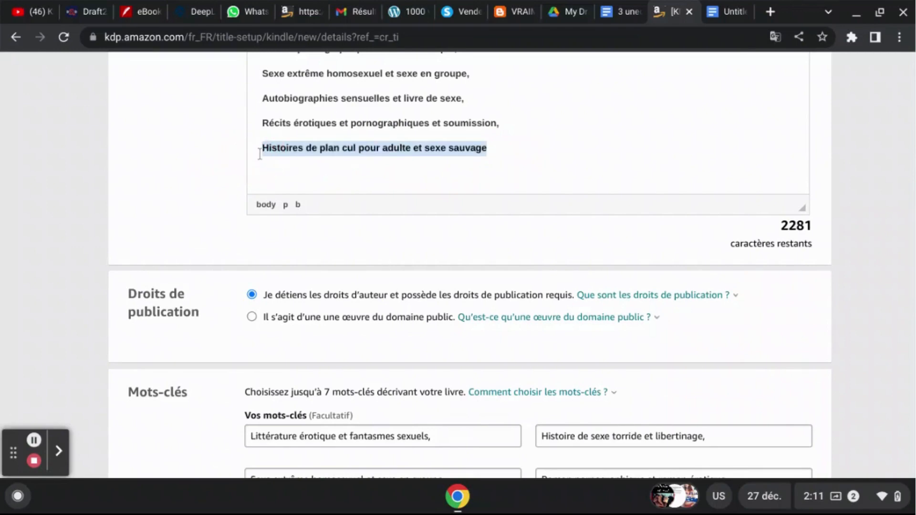
key(BackSpace)
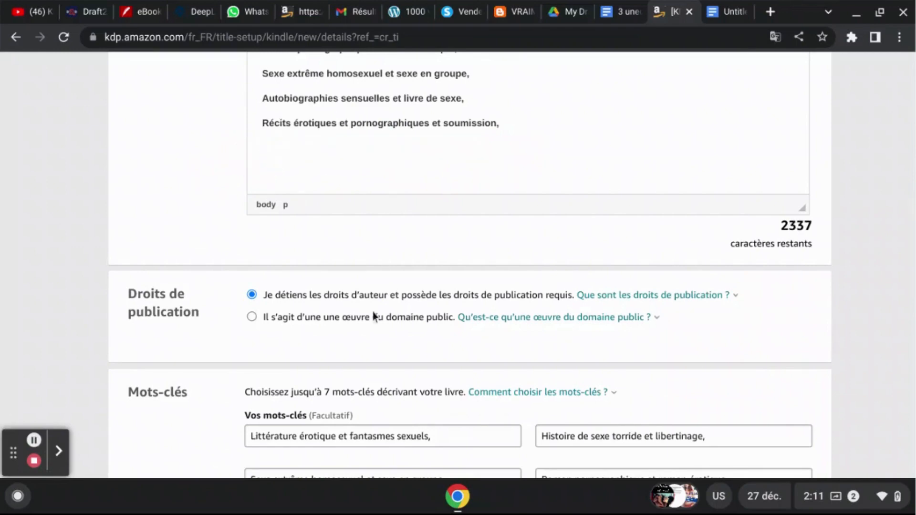
- Remove the remaining pasted keyword lines and the empty line after the description's closing sentence
click(465, 158)
key(Up)
key(Up)
key(Up)
key(Up)
key(Up)
key(Up)
key(Up)
key(Up)
key(Up)
key(Up)
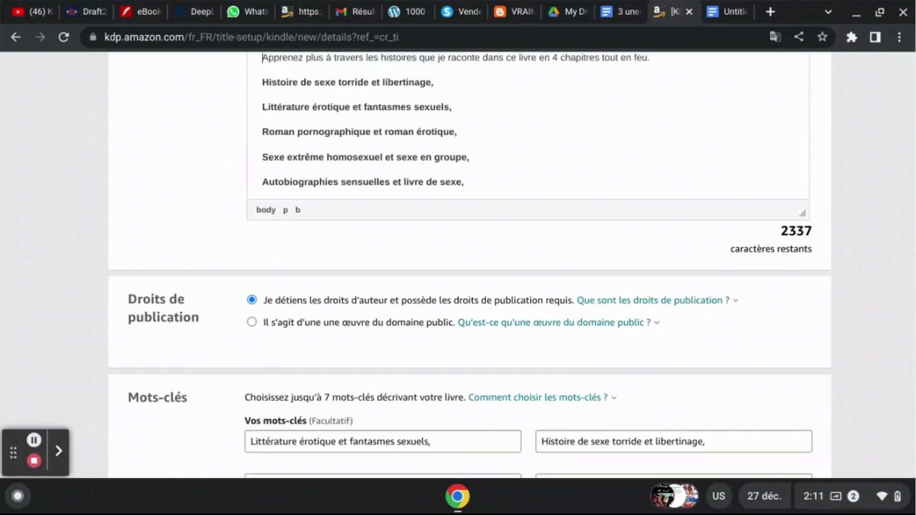
key(Down)
key(shift+Down)
key(shift+Down)
key(shift+Down)
key(shift+Down)
key(shift+Down)
key(shift+Down)
key(shift+Down)
key(shift+Down)
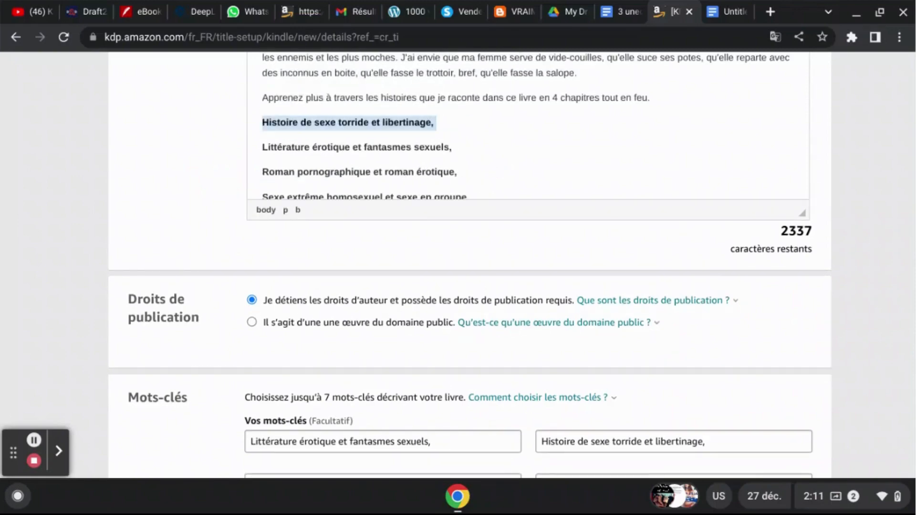
key(BackSpace)
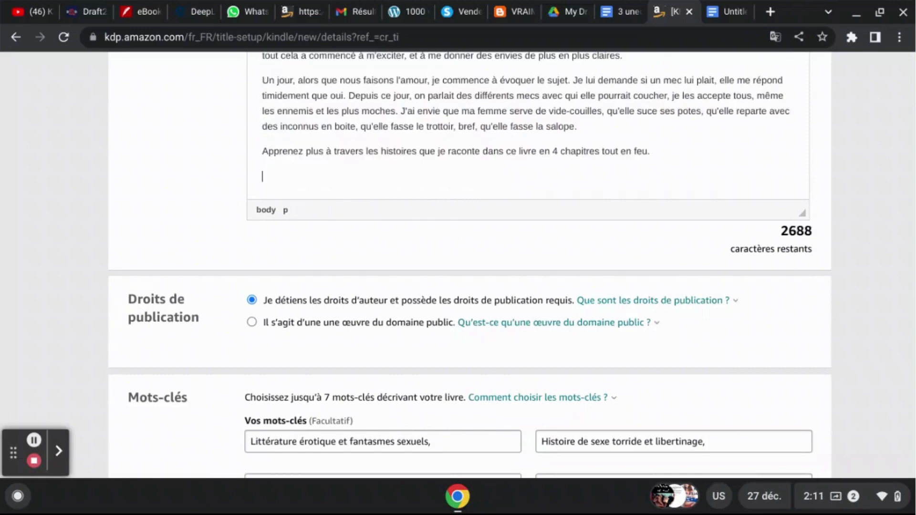
key(BackSpace)
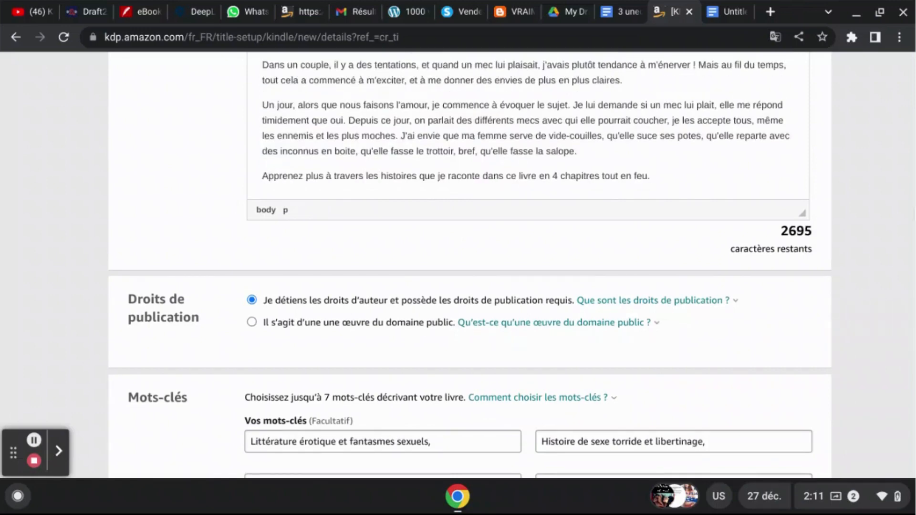
scroll(869, 369, down, 4)
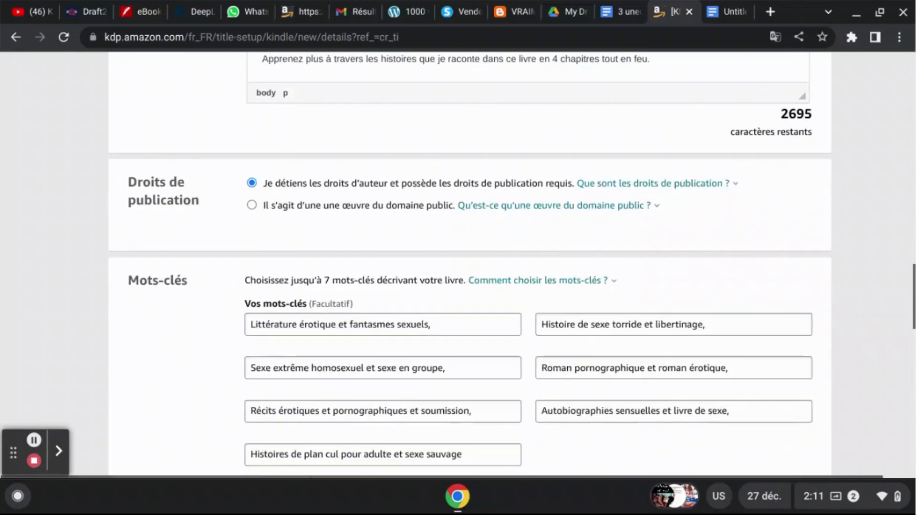
- Check the keywords, categories, age range and immediate-release option, and save the ebook details to continue to the content stage
scroll(458, 267, down, 3)
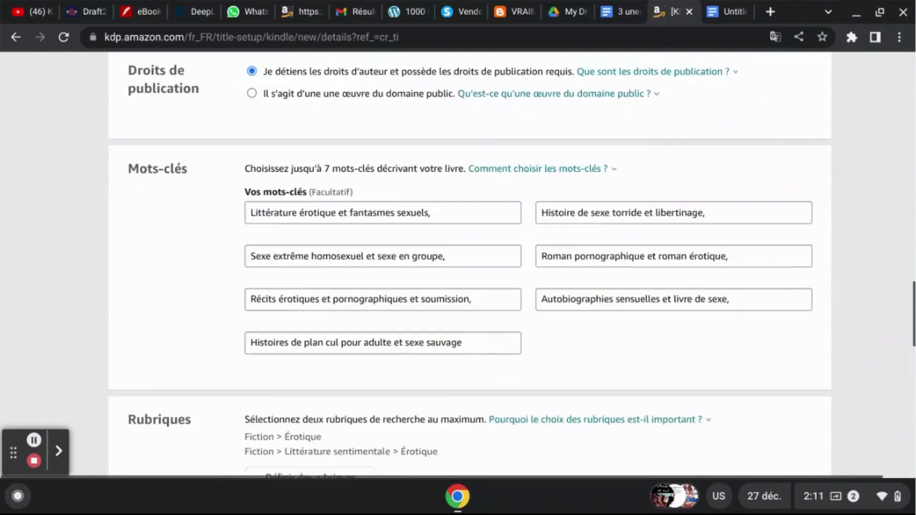
scroll(458, 265, down, 2)
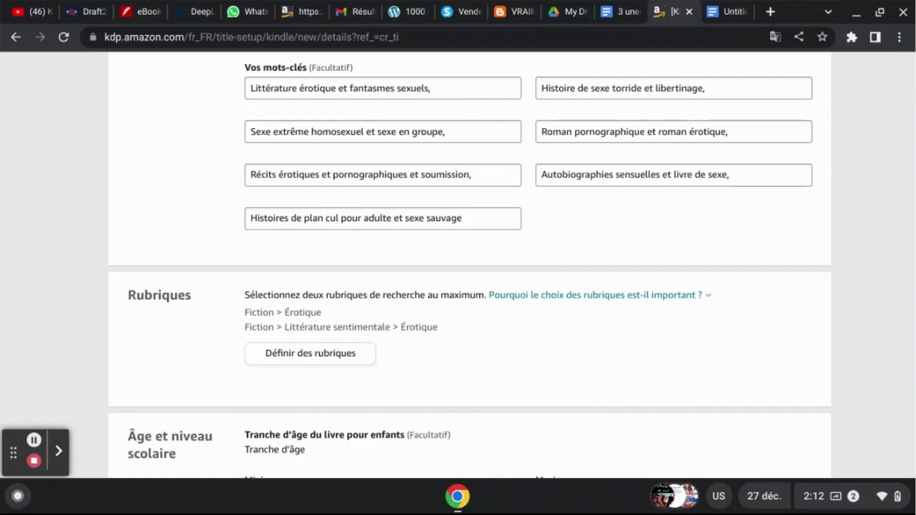
scroll(458, 267, down, 2)
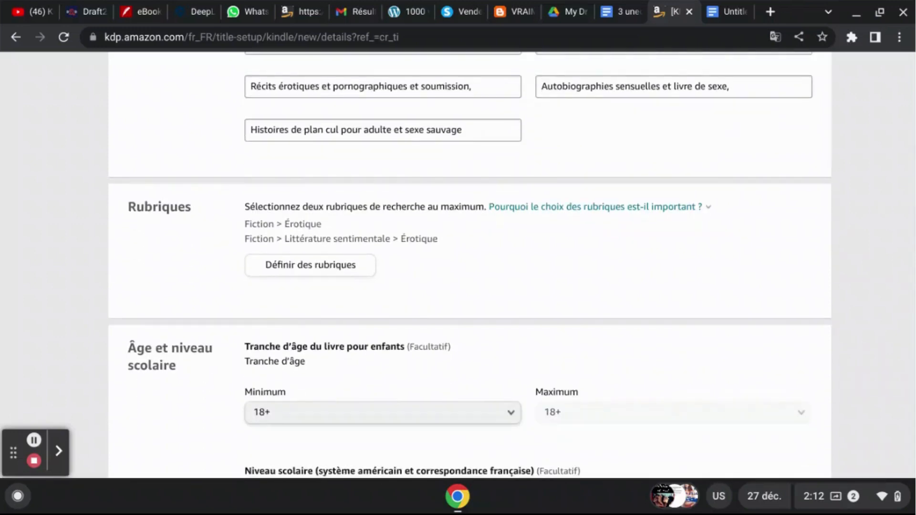
scroll(458, 266, down, 3)
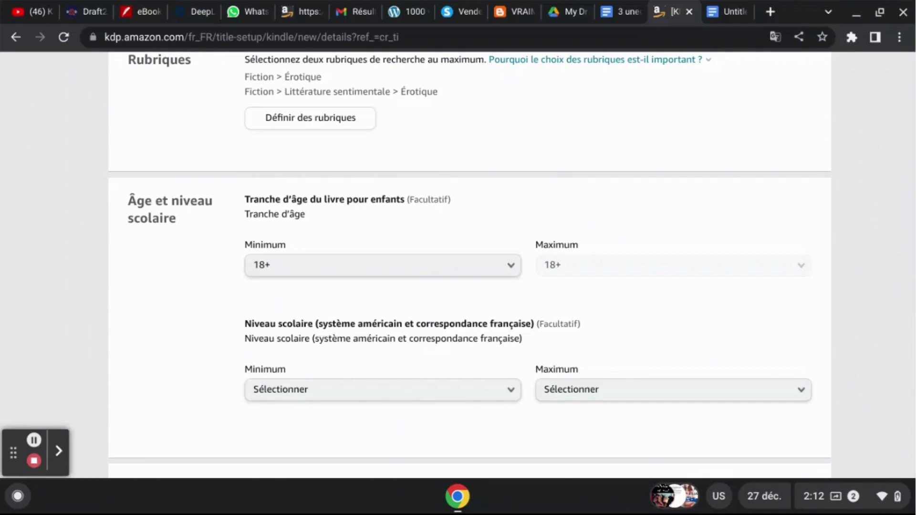
scroll(470, 266, down, 5)
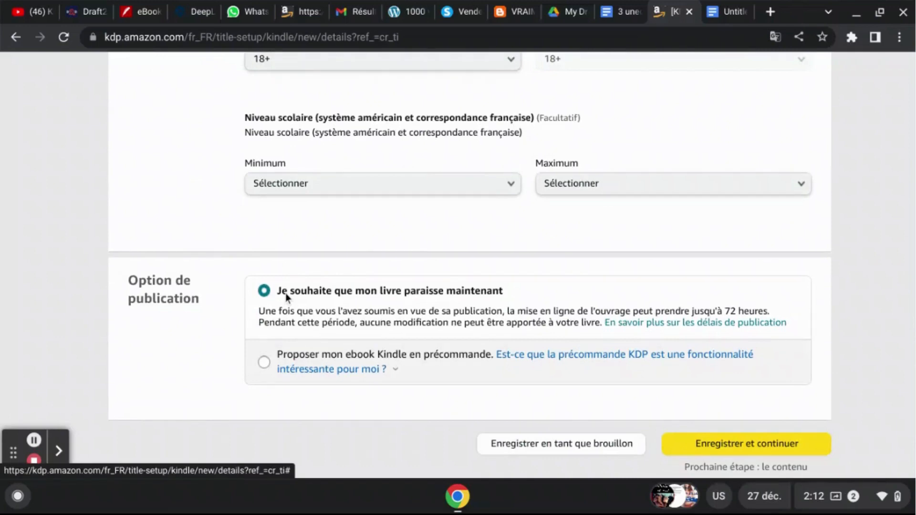
click(738, 445)
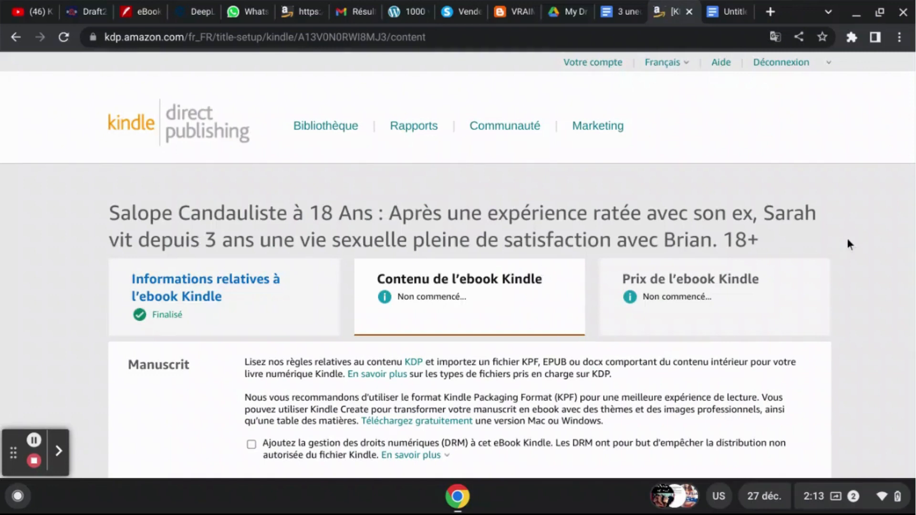
- Enable digital rights management (DRM) for the ebook in the manuscript section
scroll(847, 239, down, 5)
scroll(470, 267, down, 2)
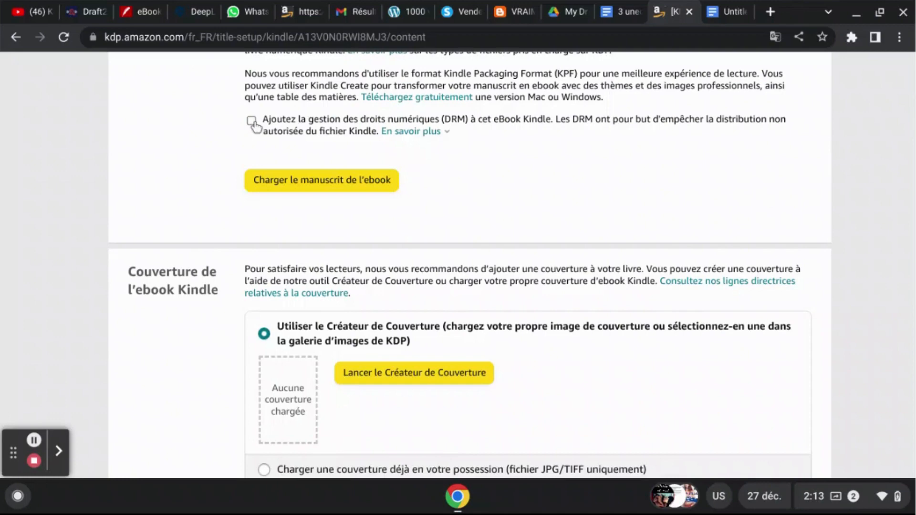
scroll(185, 135, up, 3)
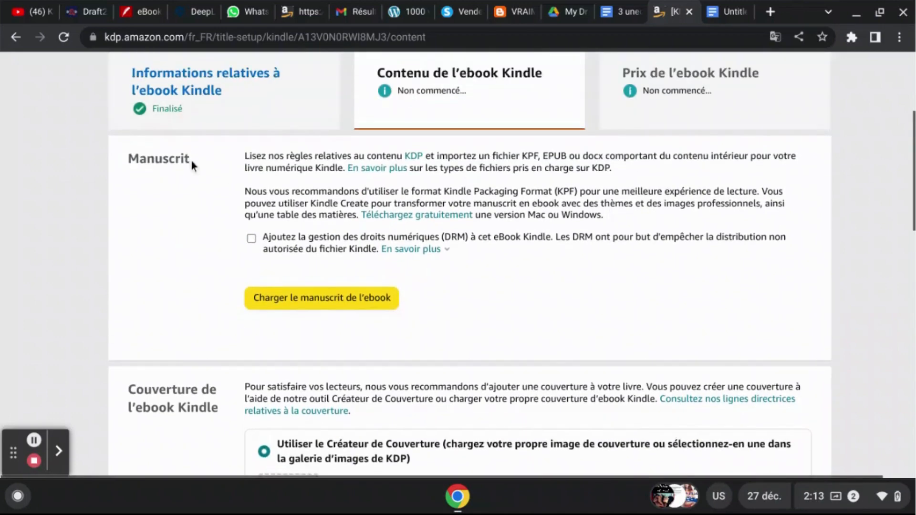
click(252, 241)
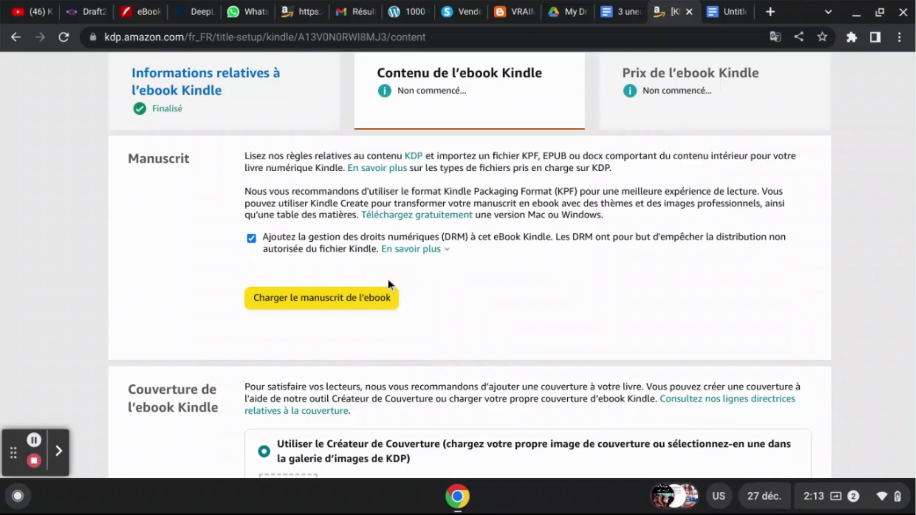
- Upload the salope-candauliste PDF from Téléchargements as the ebook manuscript, choosing to continue with the PDF file
click(354, 297)
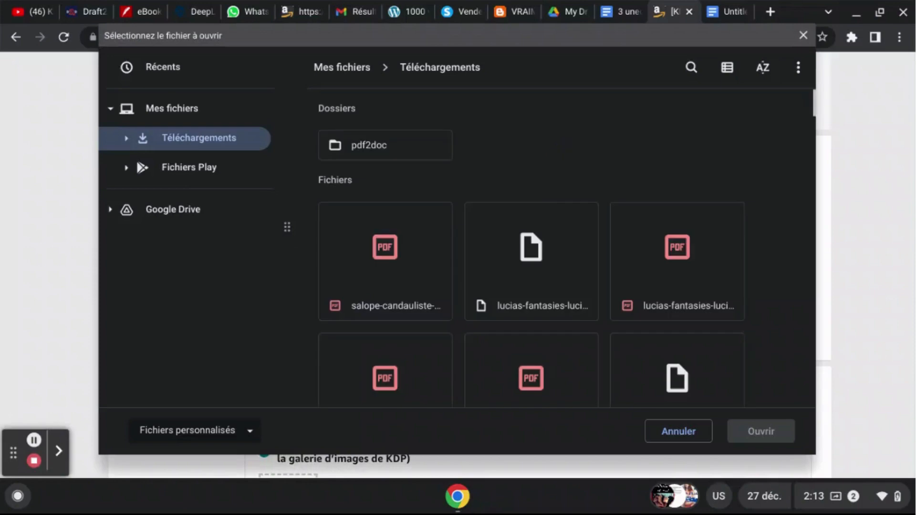
click(689, 434)
click(315, 301)
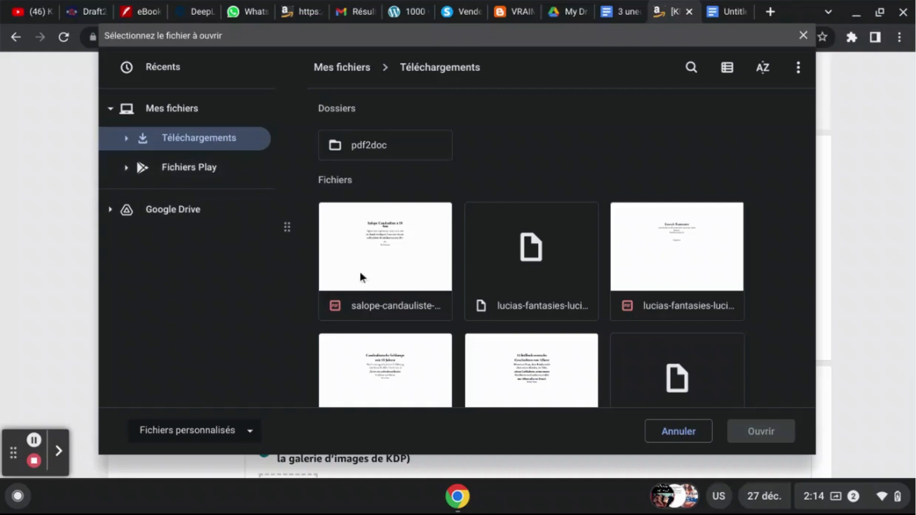
click(356, 306)
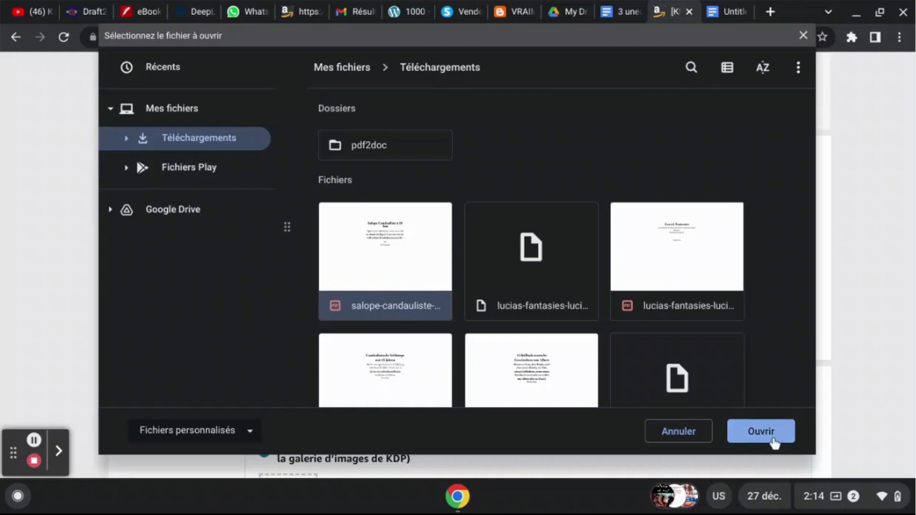
click(758, 436)
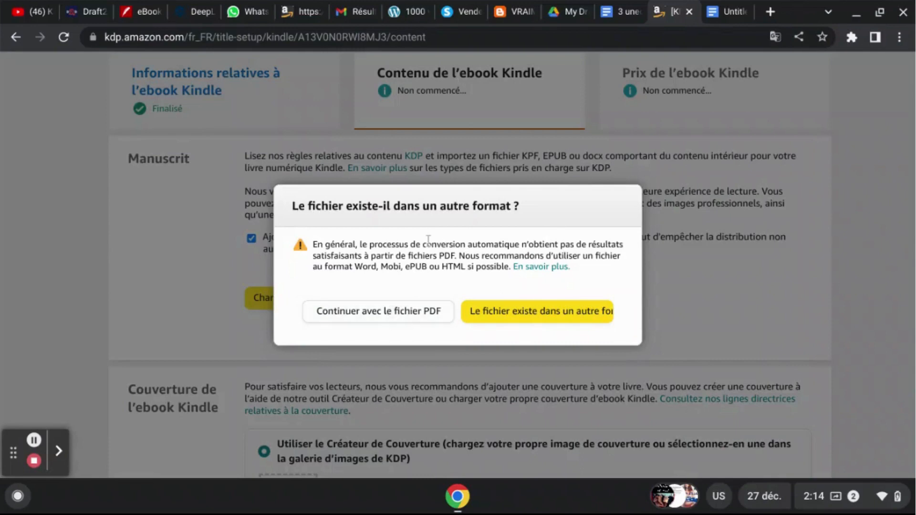
click(360, 271)
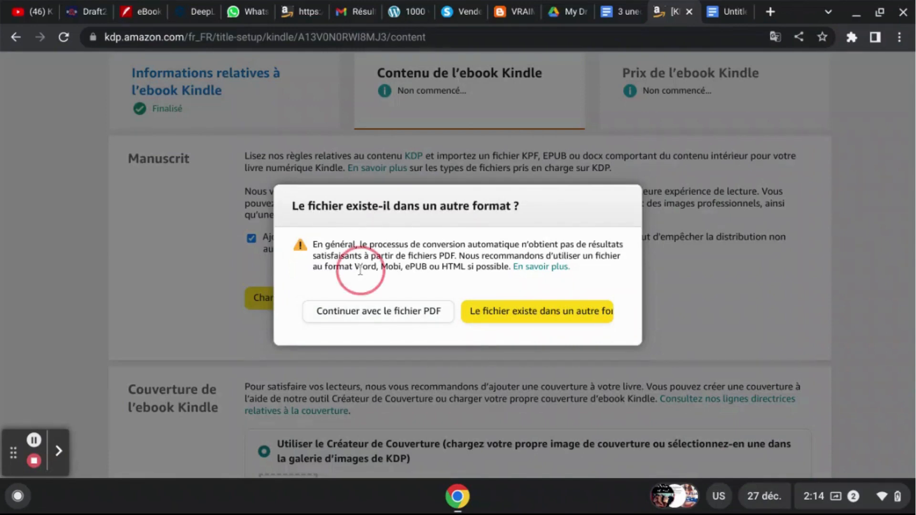
double_click(389, 269)
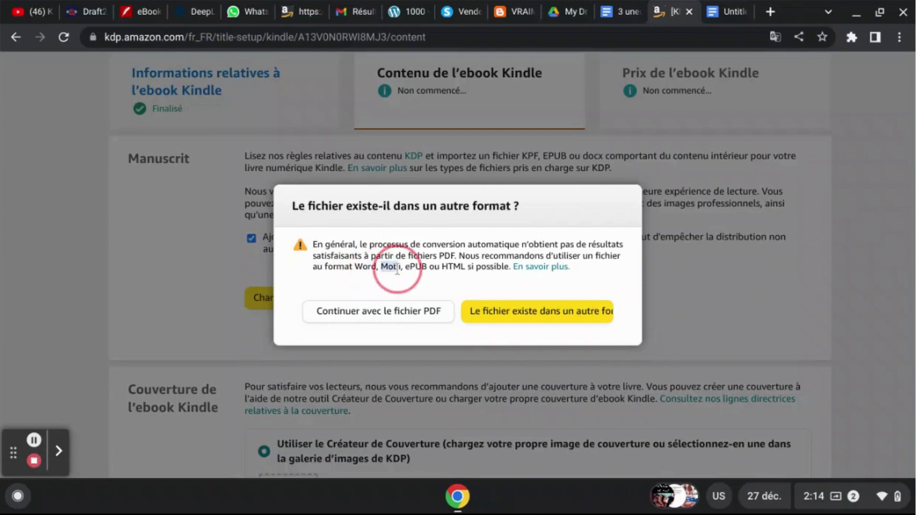
click(412, 316)
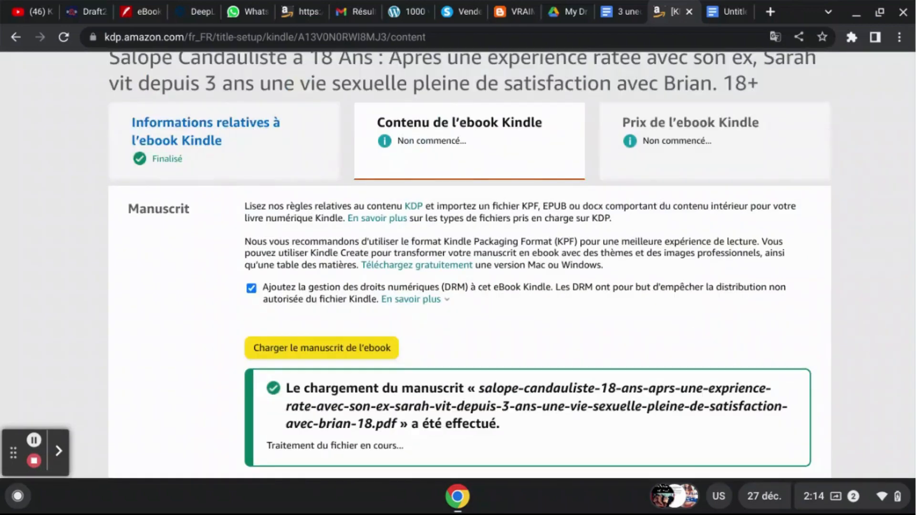
- Choose to use an existing cover file and upload the Salope-Candauliste image from Téléchargements as the ebook cover
scroll(877, 339, down, 2)
scroll(459, 264, down, 6)
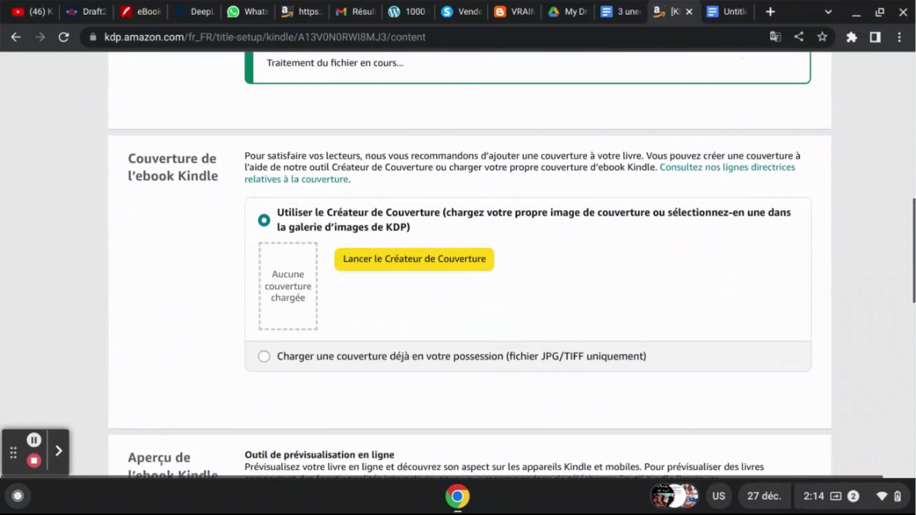
click(276, 356)
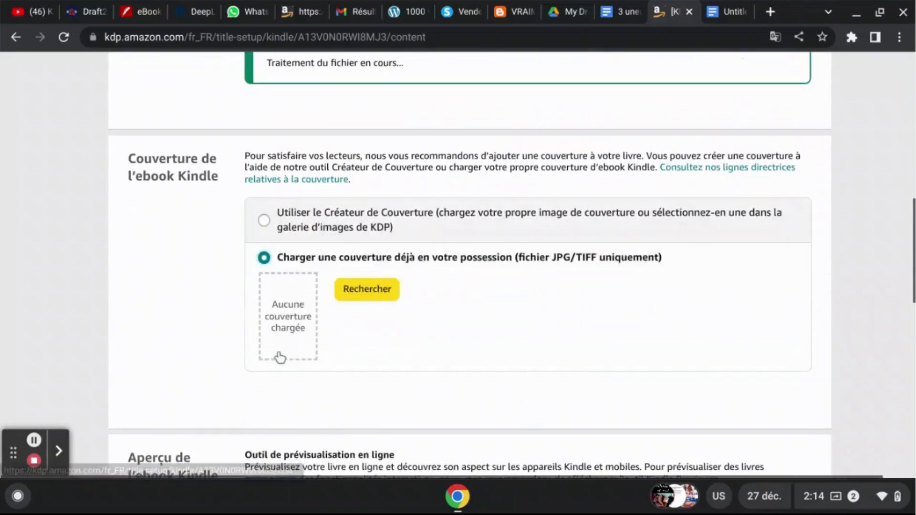
click(367, 289)
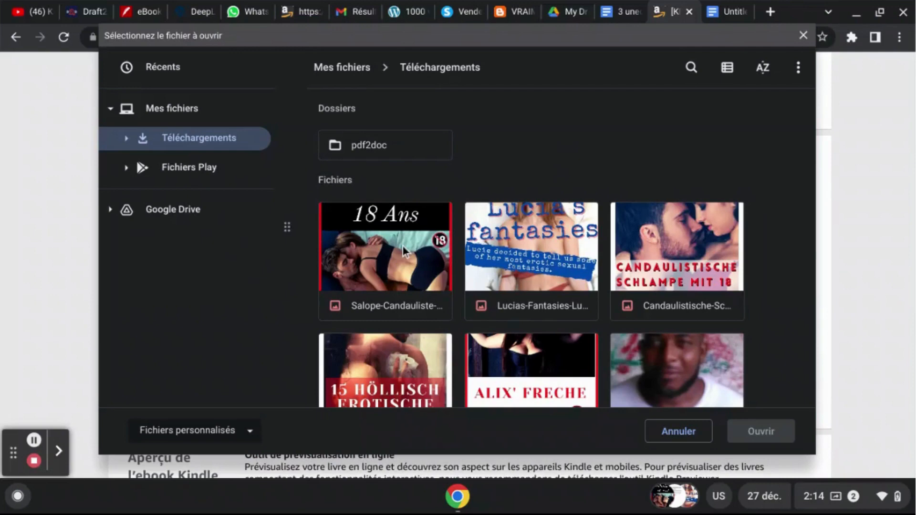
double_click(446, 246)
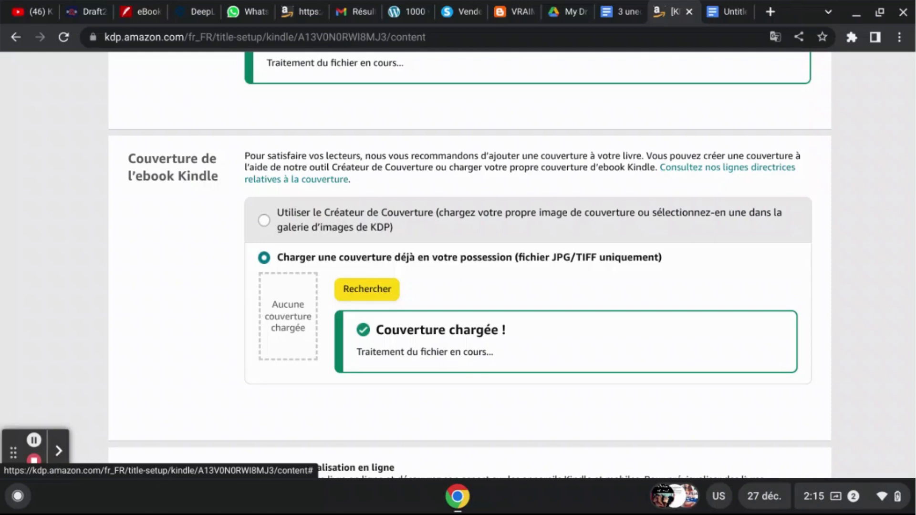
- Open the recently downloaded Salope-Candauliste cover JPG in the image viewer to examine the cover
click(667, 502)
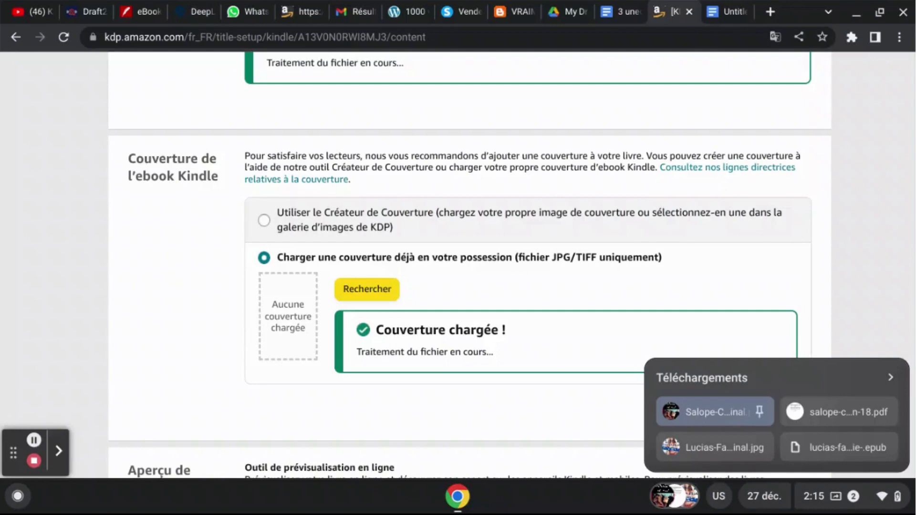
click(878, 178)
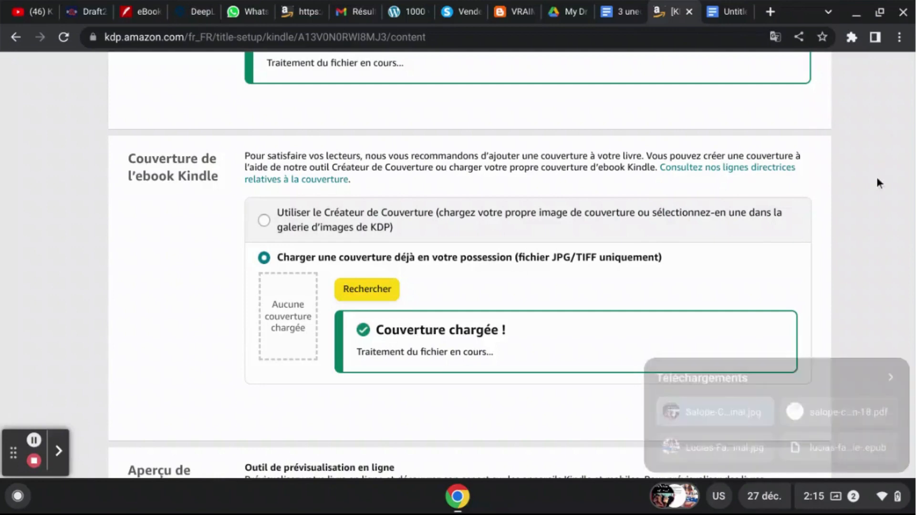
scroll(877, 178, down, 3)
scroll(458, 267, down, 3)
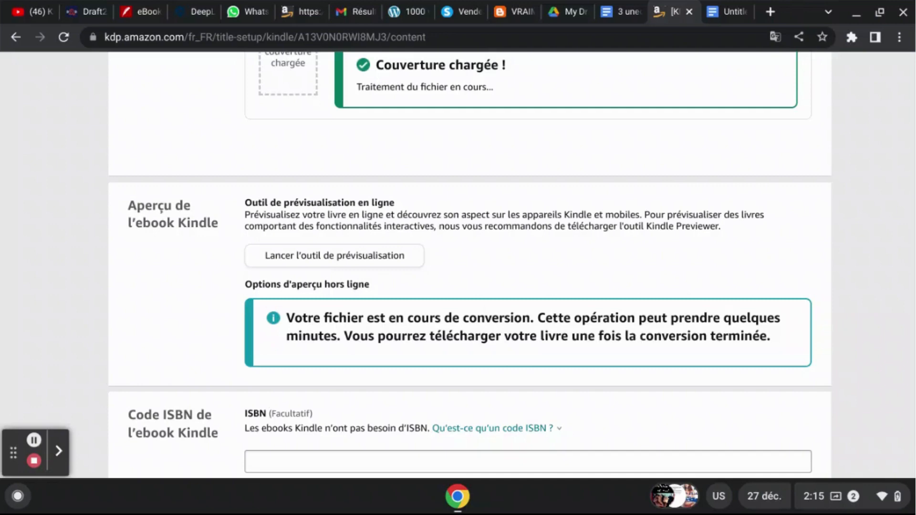
click(658, 502)
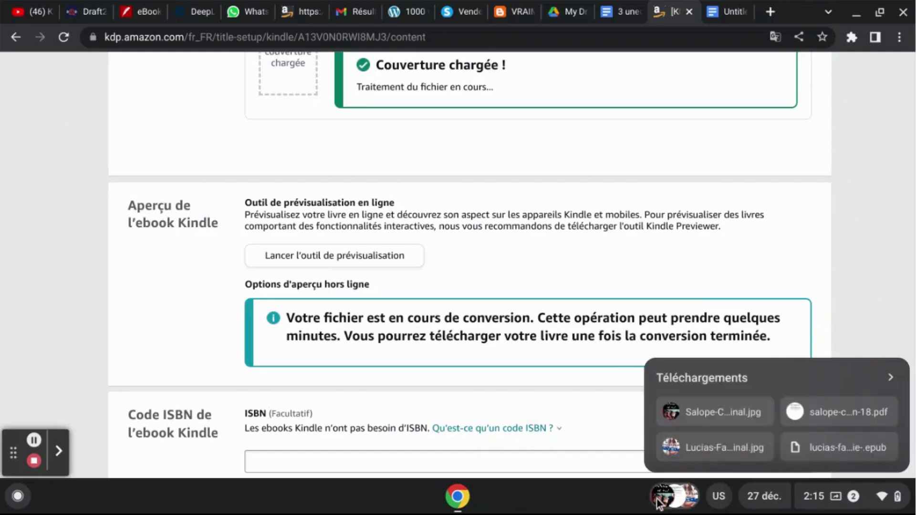
click(697, 410)
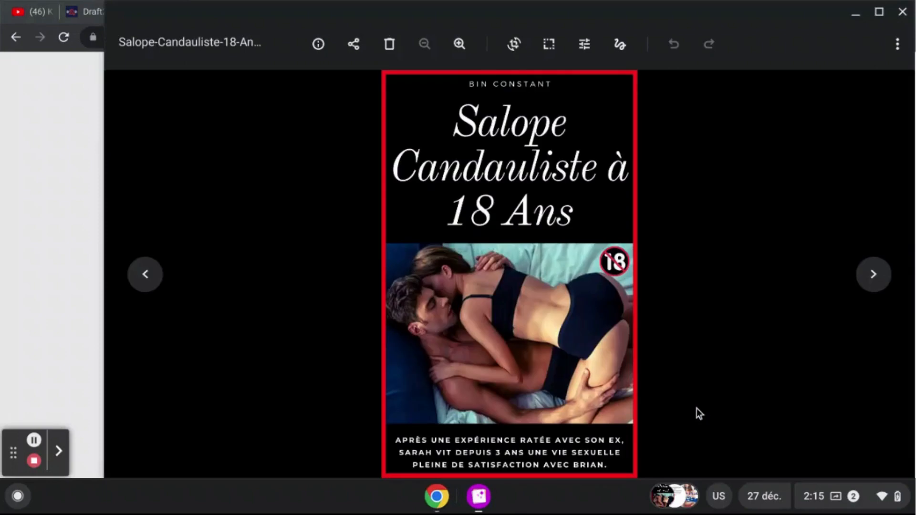
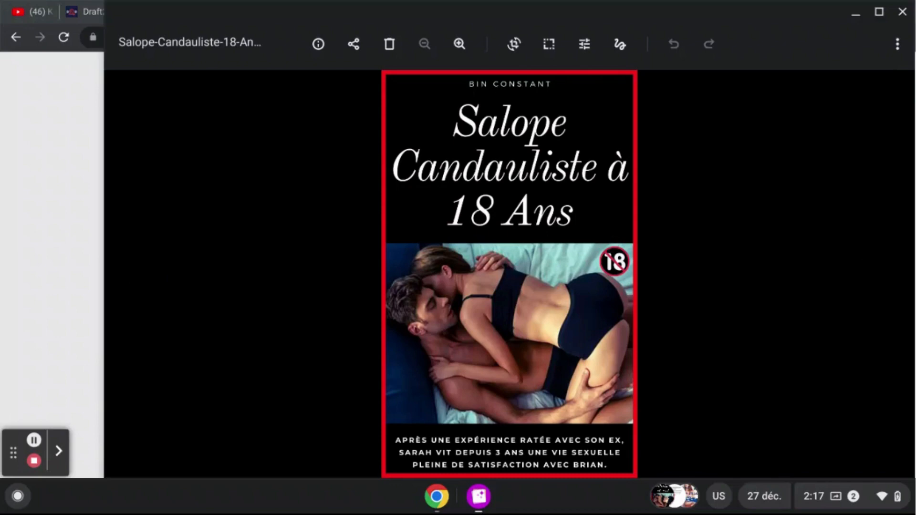
- Bring the Salope-Candauliste cover image back up in the image viewer to examine it again
click(37, 444)
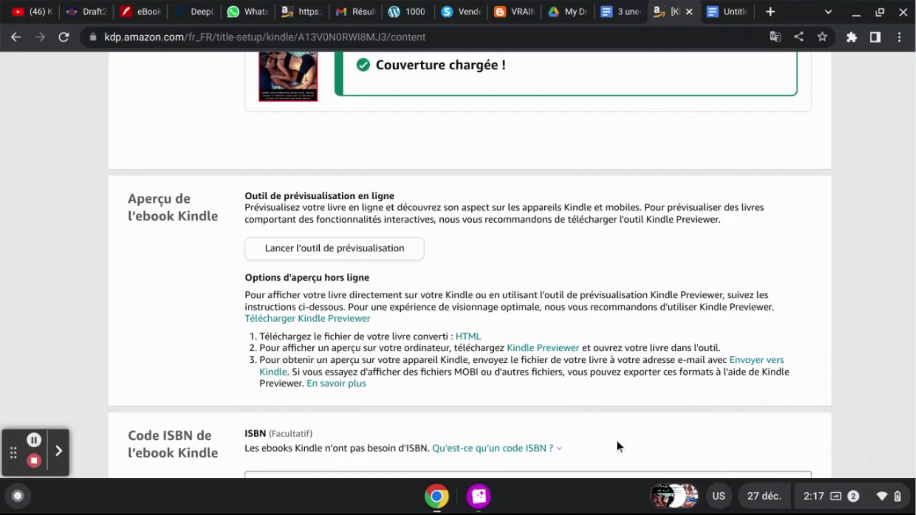
click(480, 499)
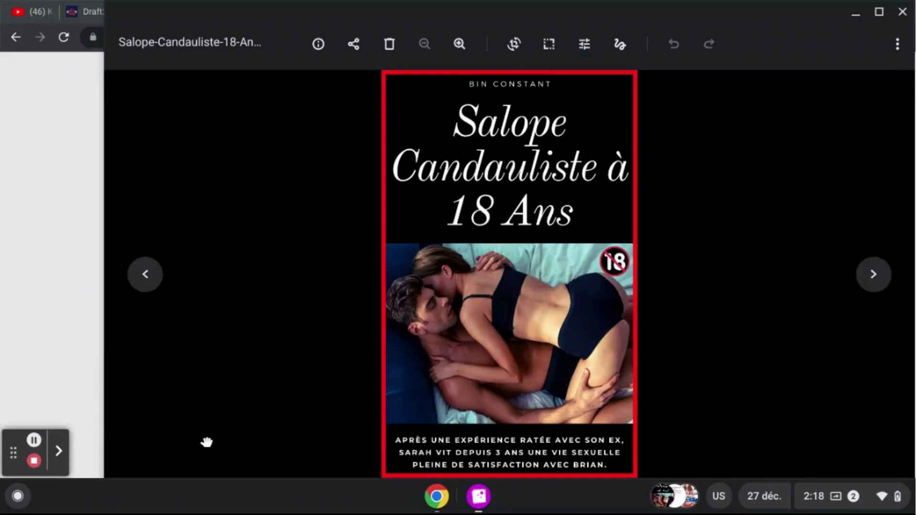
click(34, 440)
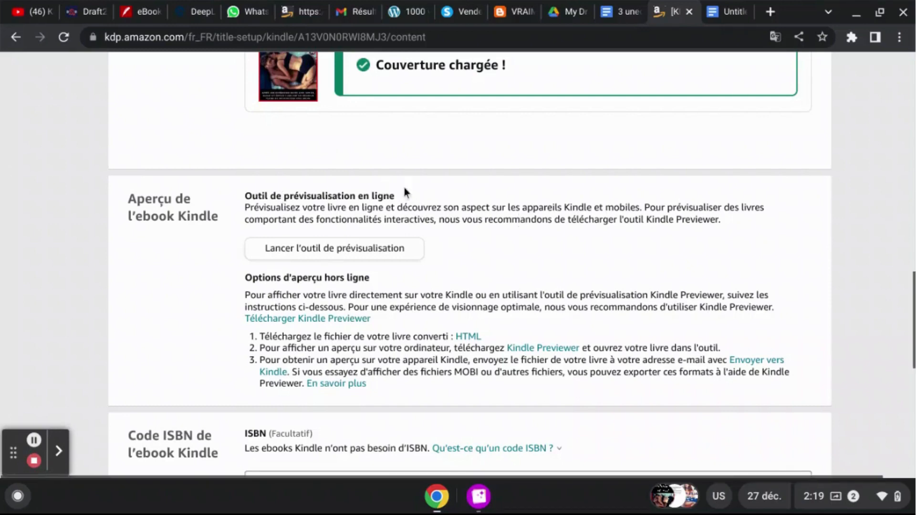
- Check the uploaded manuscript and cover, and save the ebook content to continue to the pricing stage
scroll(851, 194, up, 5)
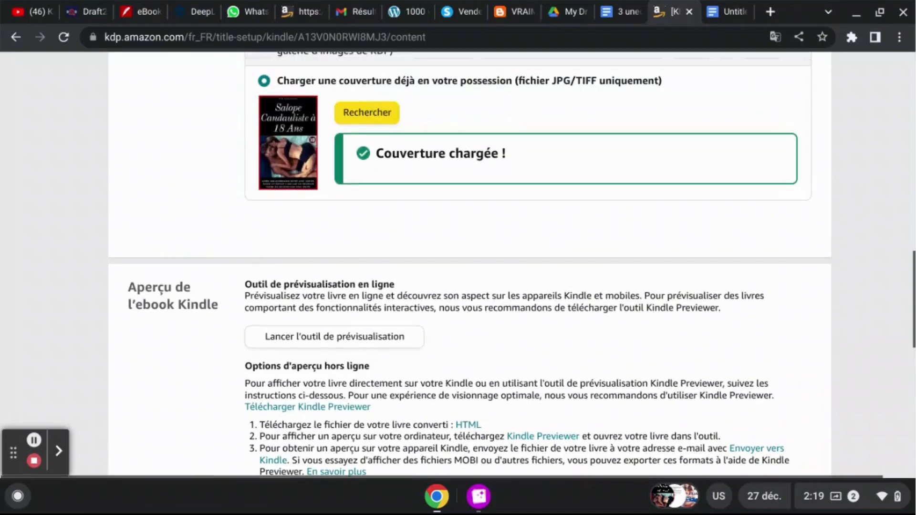
scroll(470, 262, up, 10)
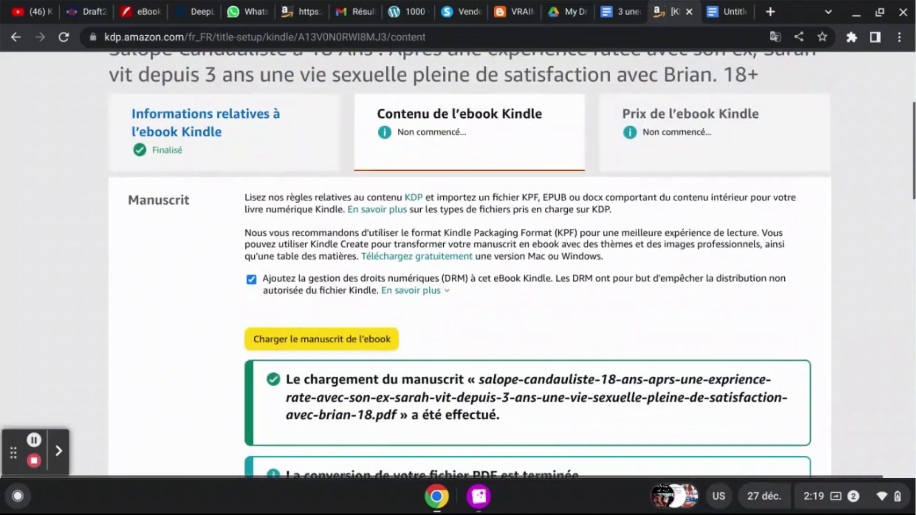
scroll(470, 263, down, 18)
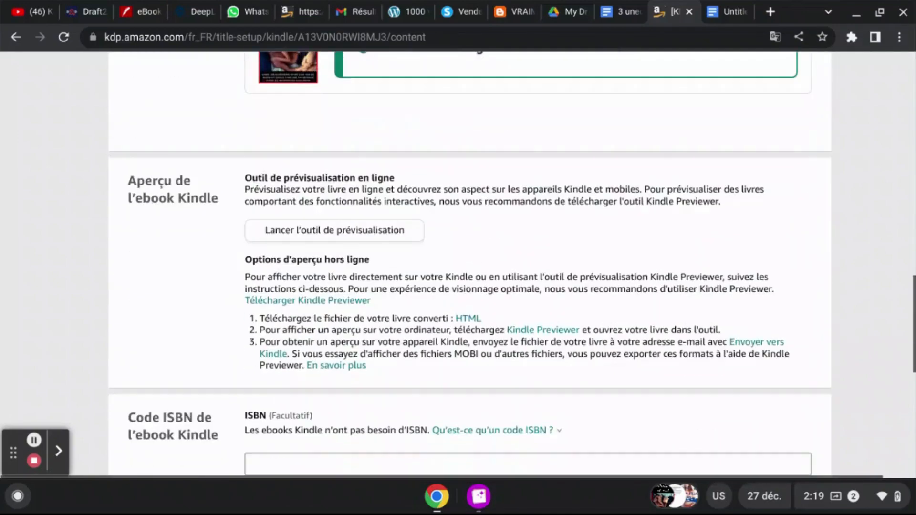
scroll(811, 237, down, 5)
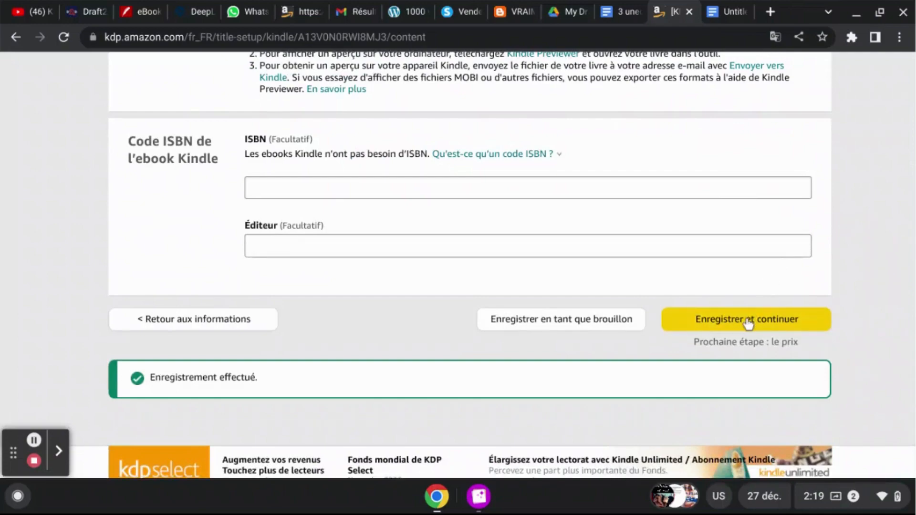
scroll(747, 323, up, 17)
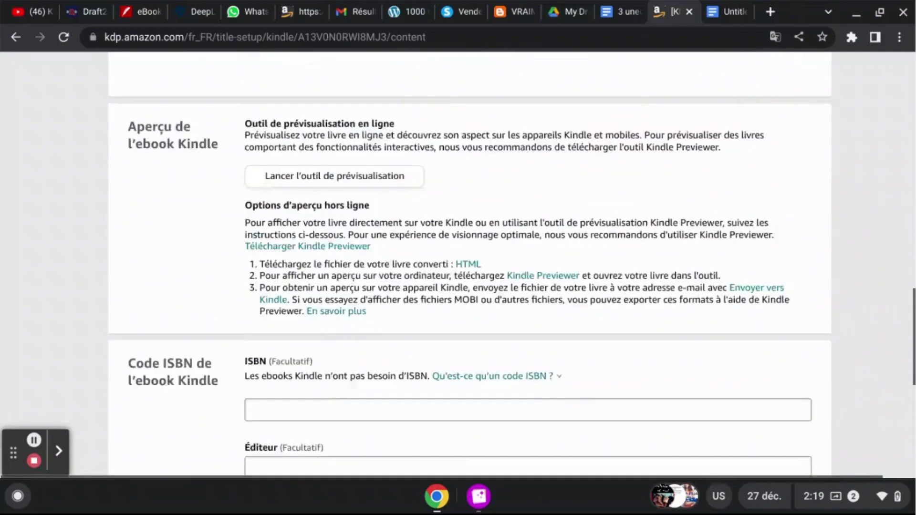
scroll(470, 267, up, 1)
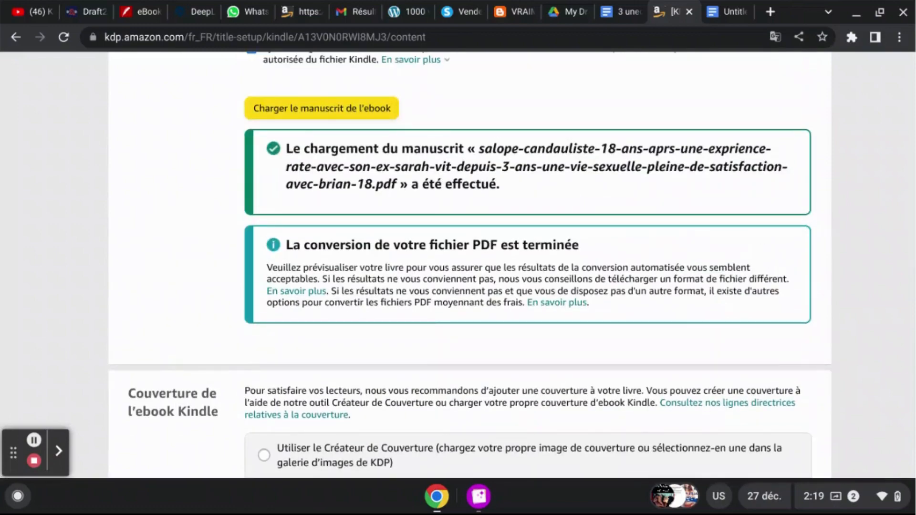
scroll(470, 265, down, 11)
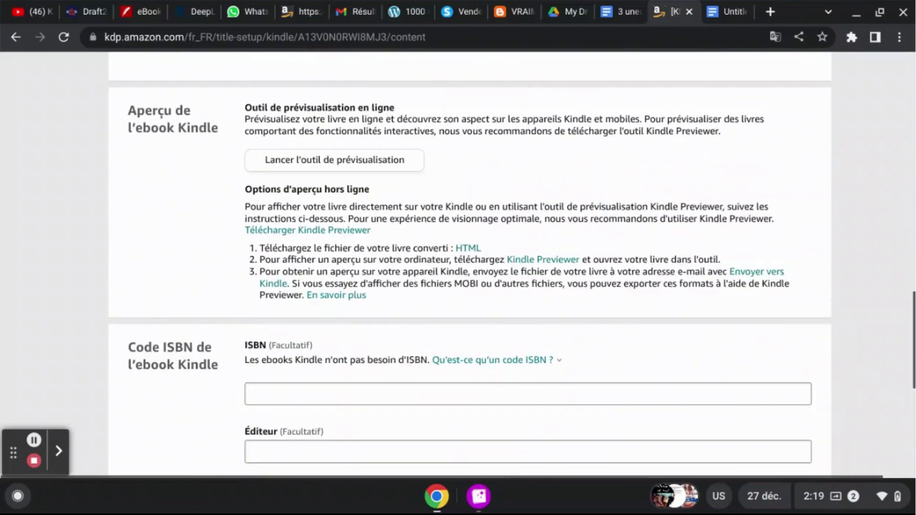
scroll(722, 411, down, 2)
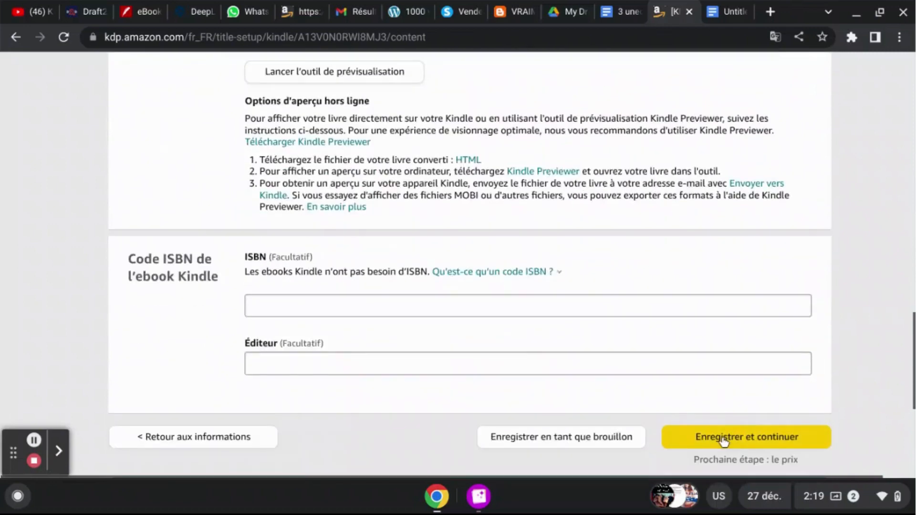
click(723, 439)
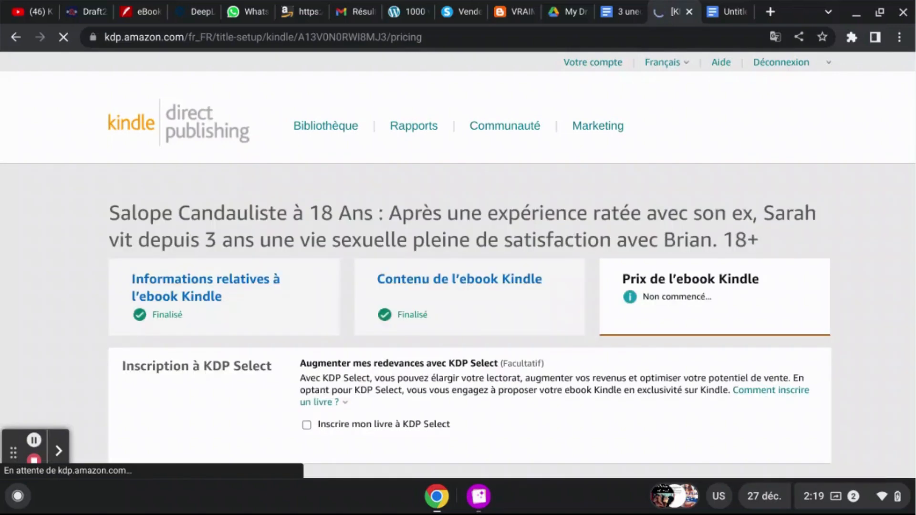
- Examine the KDP Select enrolment section and the territory options on the ebook pricing page
scroll(863, 240, down, 1)
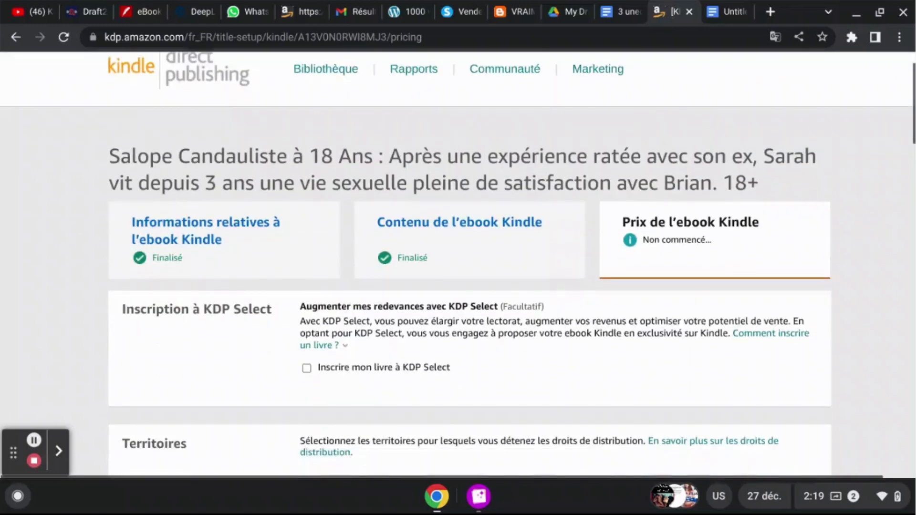
scroll(483, 122, down, 4)
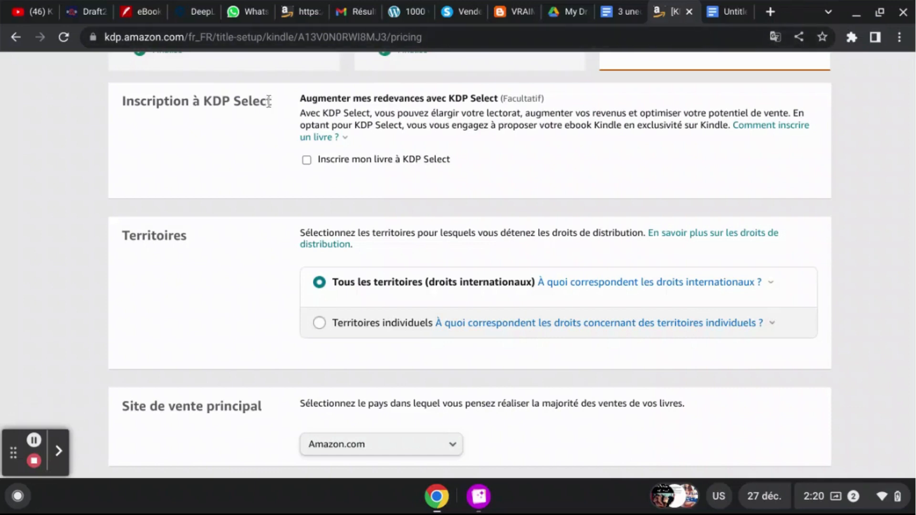
drag(270, 101, 121, 113)
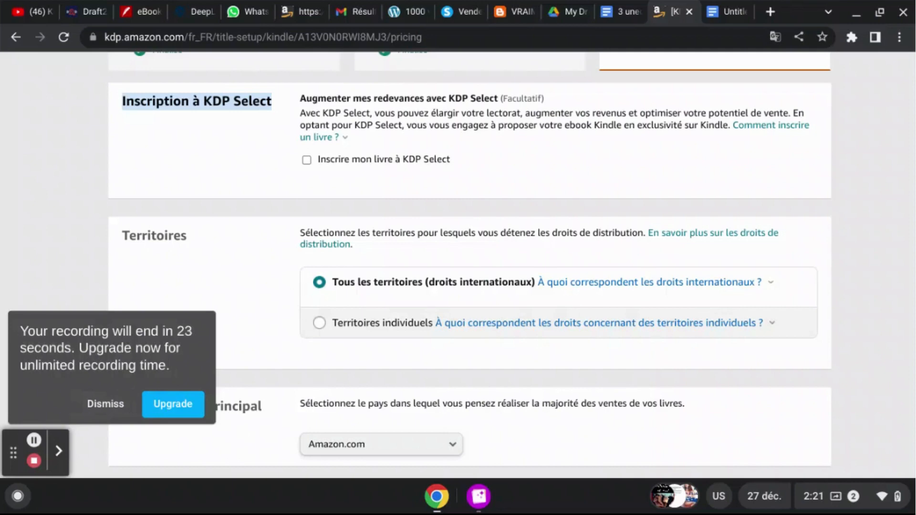
click(95, 410)
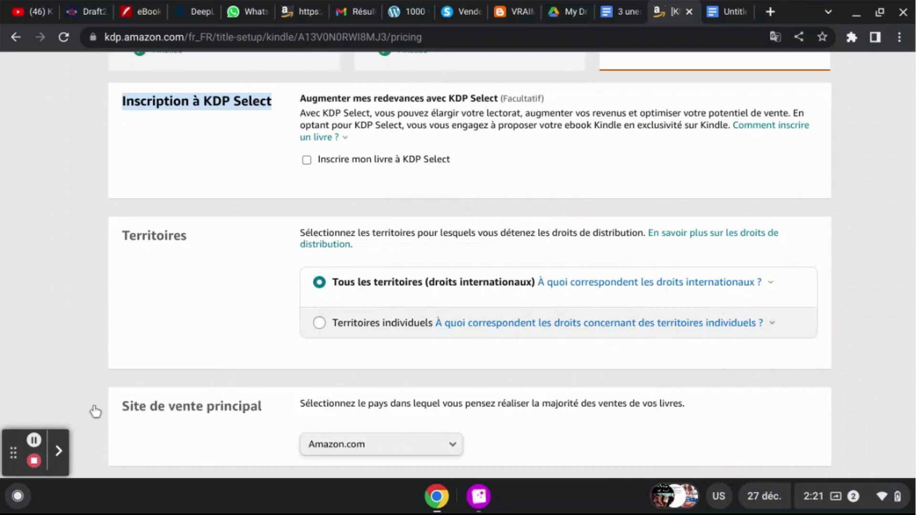
click(262, 264)
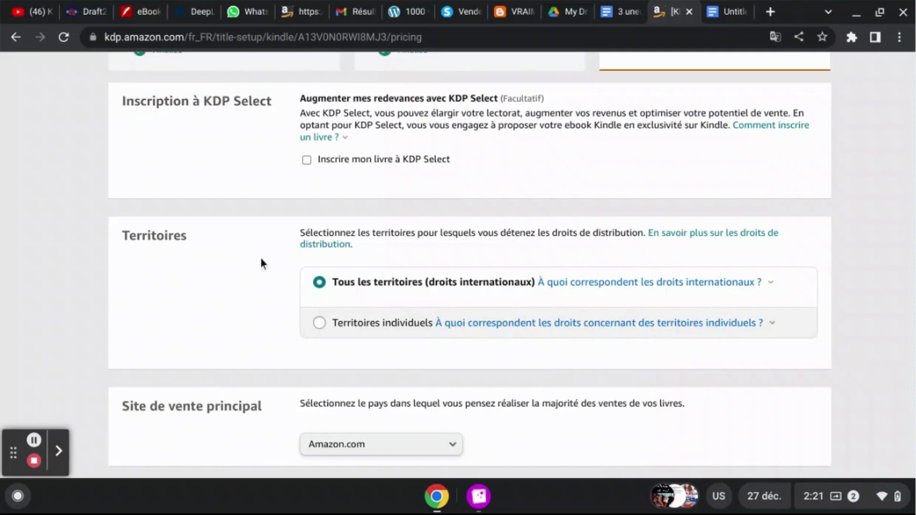